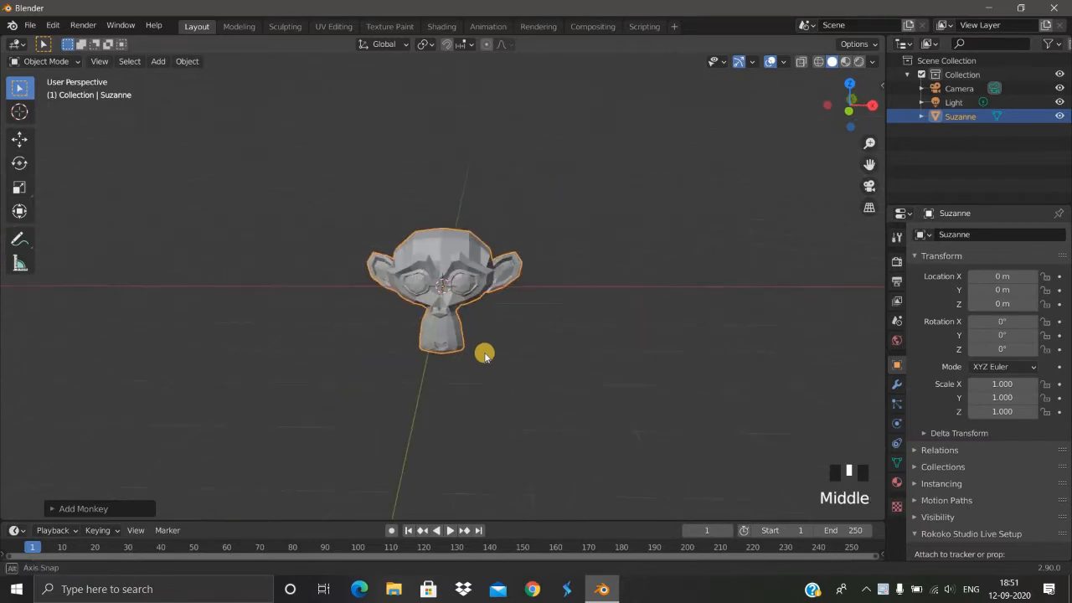
Add a level 2 subdivision surface modifier to the monkey head and apply it
key(ctrl+2)
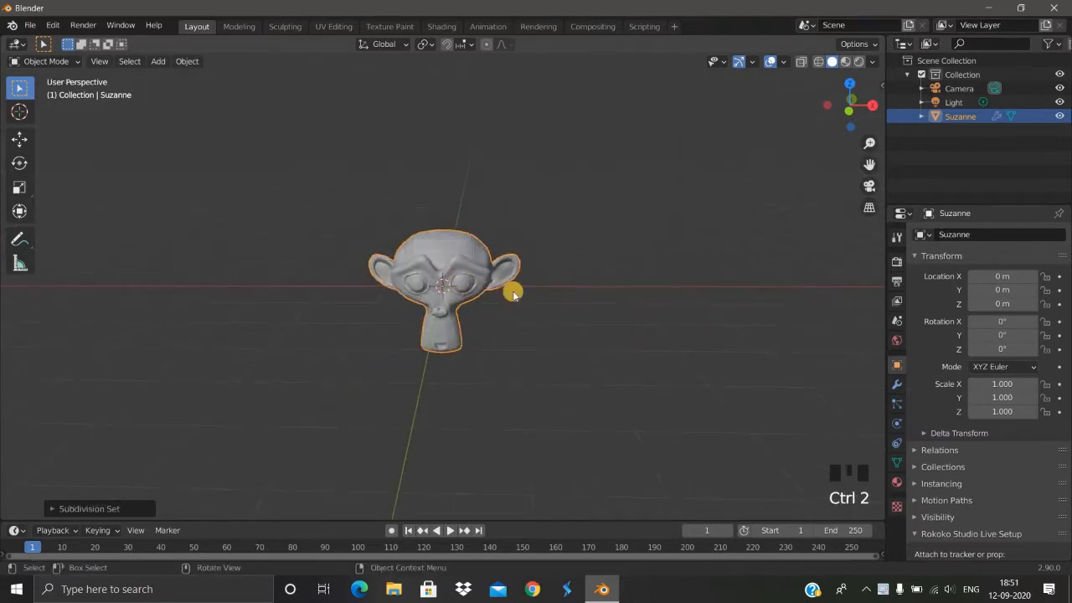
click(897, 404)
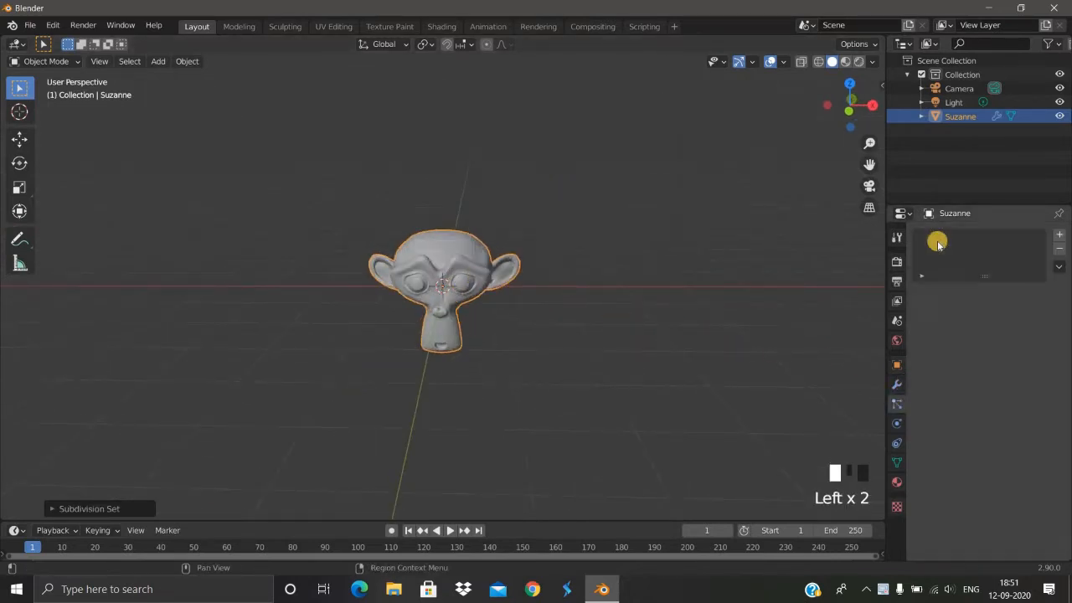
click(897, 384)
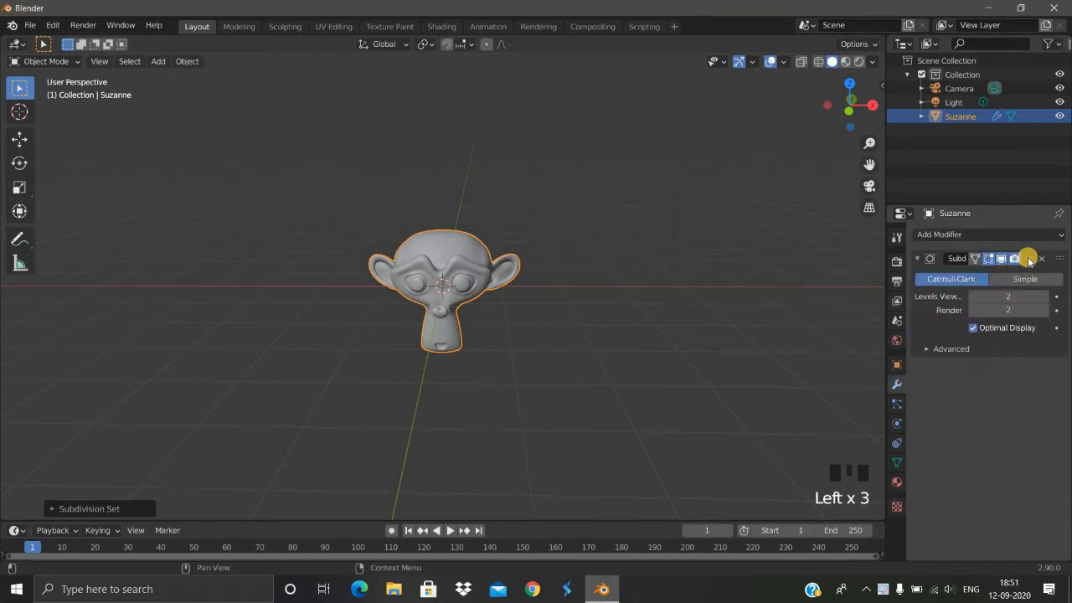
click(1026, 259)
click(996, 277)
scroll(567, 318, up, 2)
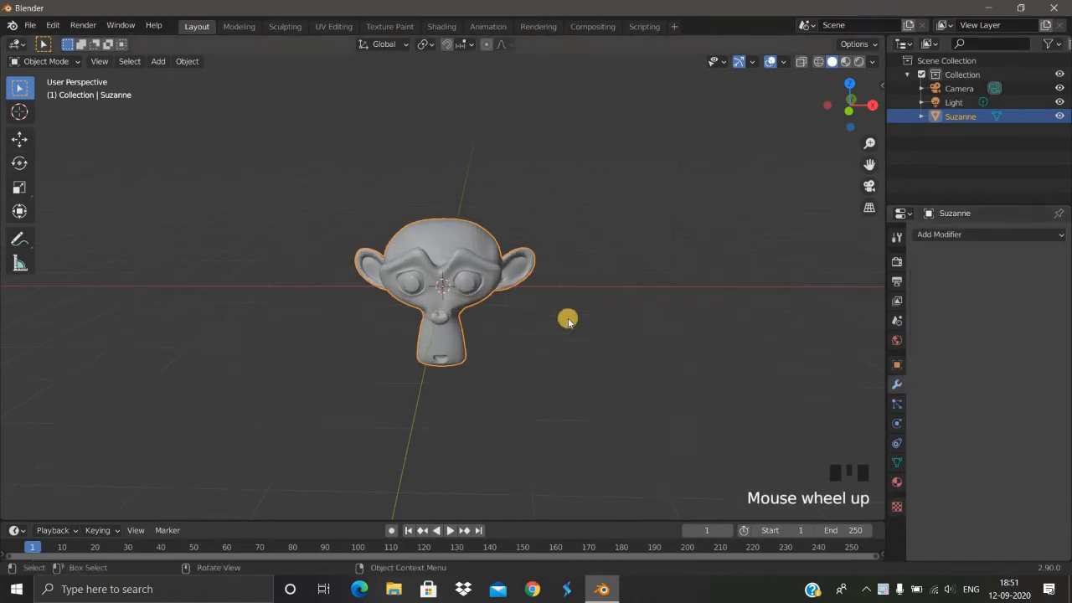
right_click(455, 278)
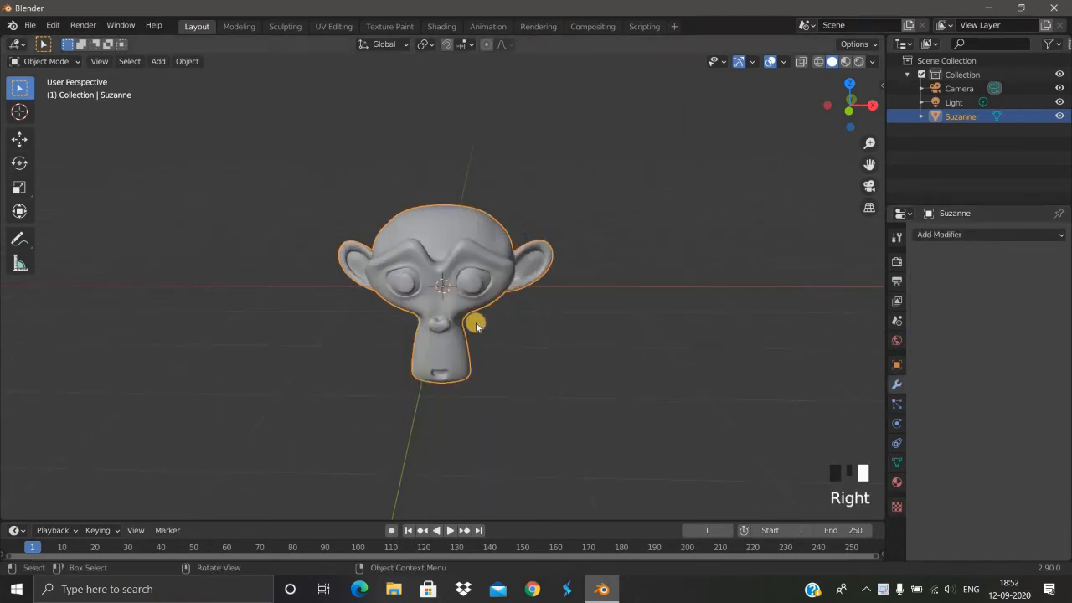
Move the monkey head up about 0.99 m along the Z axis in front view
middle_drag(474, 318, 473, 333)
key(KP_1)
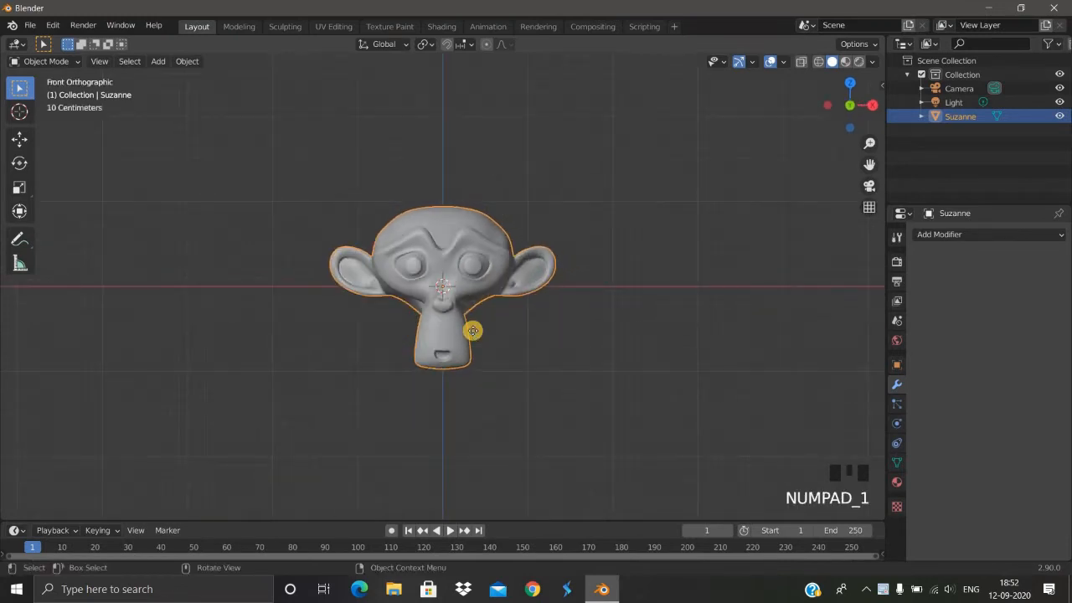
key(g)
key(z)
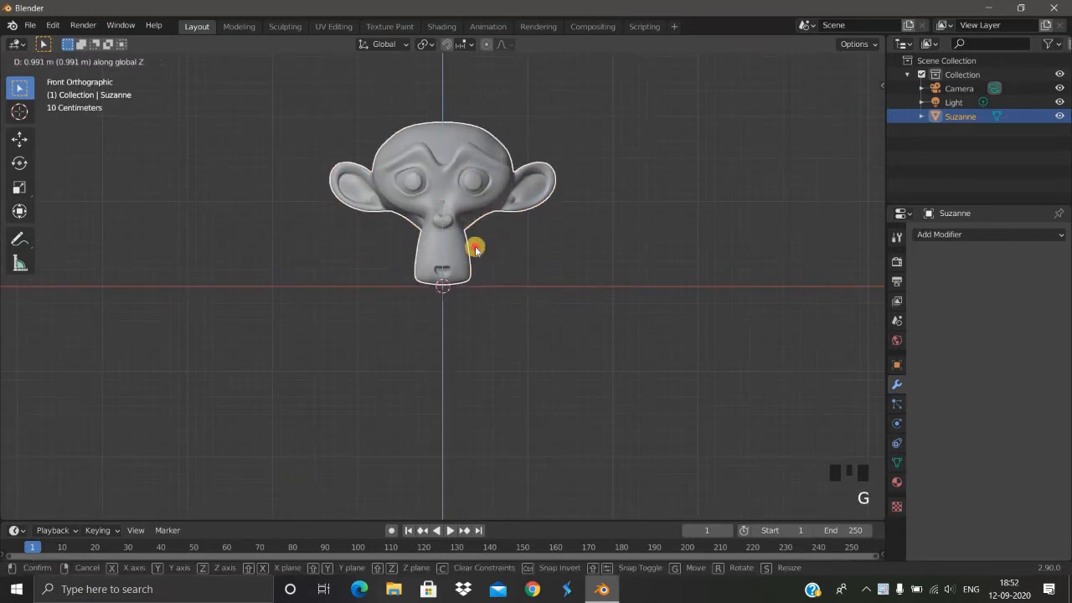
click(475, 249)
middle_drag(514, 242, 670, 283)
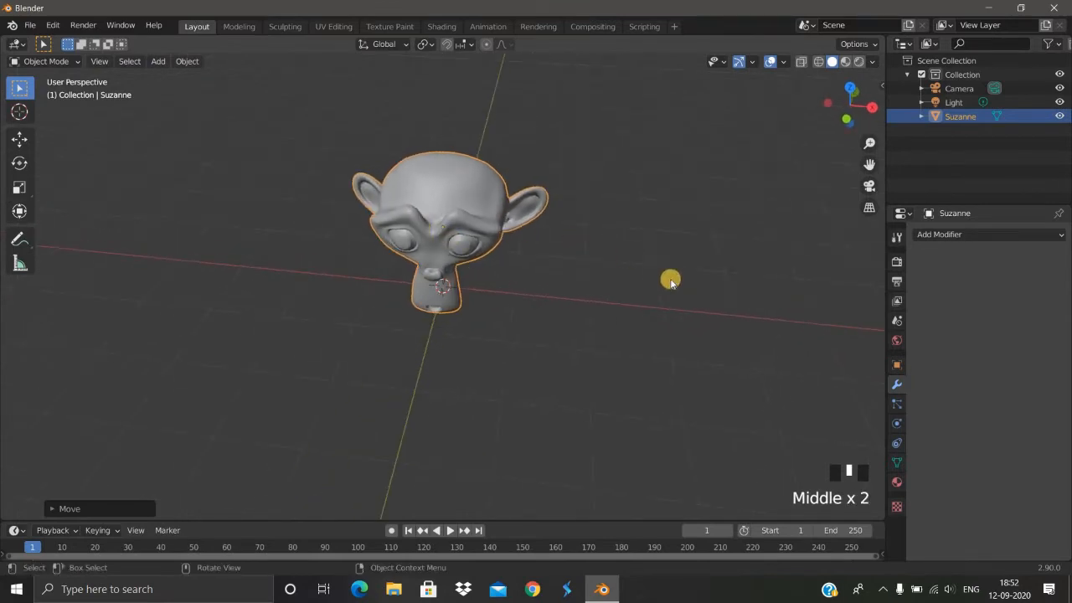
Set the render engine to Cycles and the device to GPU Compute
click(898, 261)
click(994, 234)
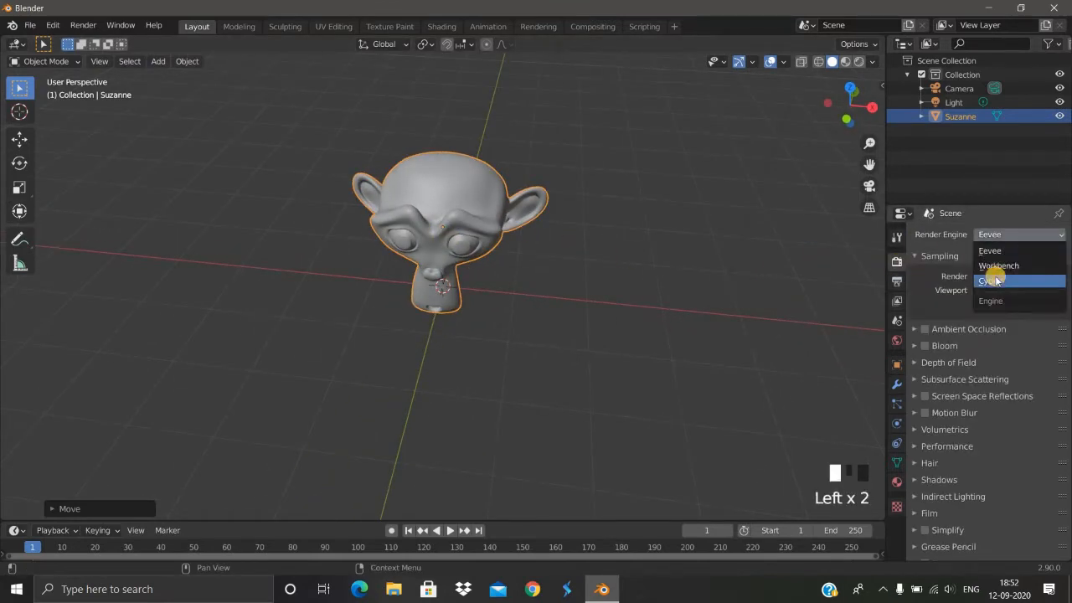
click(995, 280)
click(997, 269)
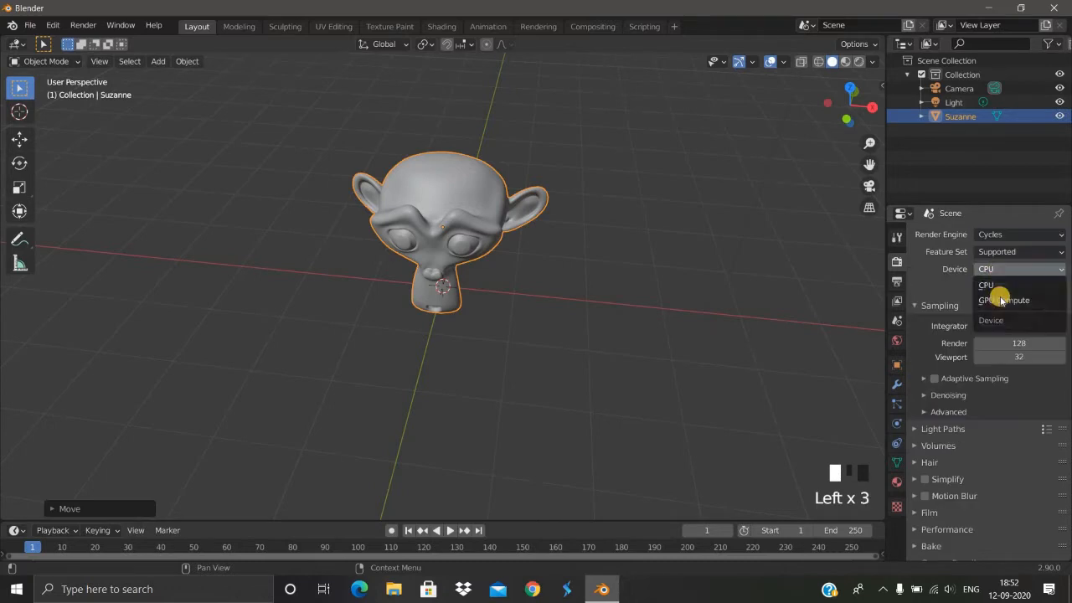
click(997, 299)
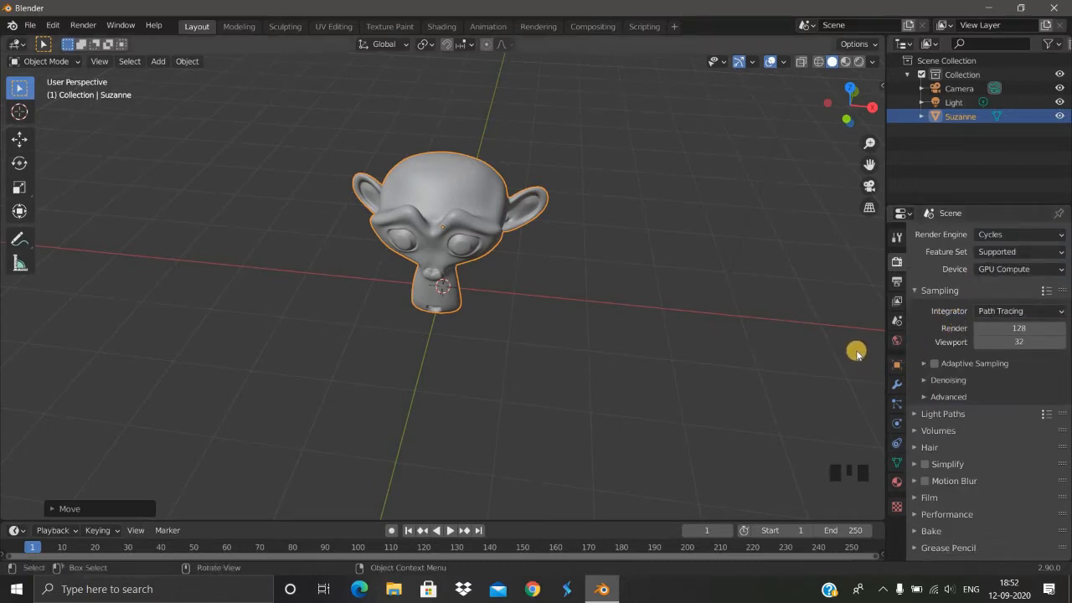
Create a material named "monkey" on the monkey head and give it a light peach base color
click(897, 482)
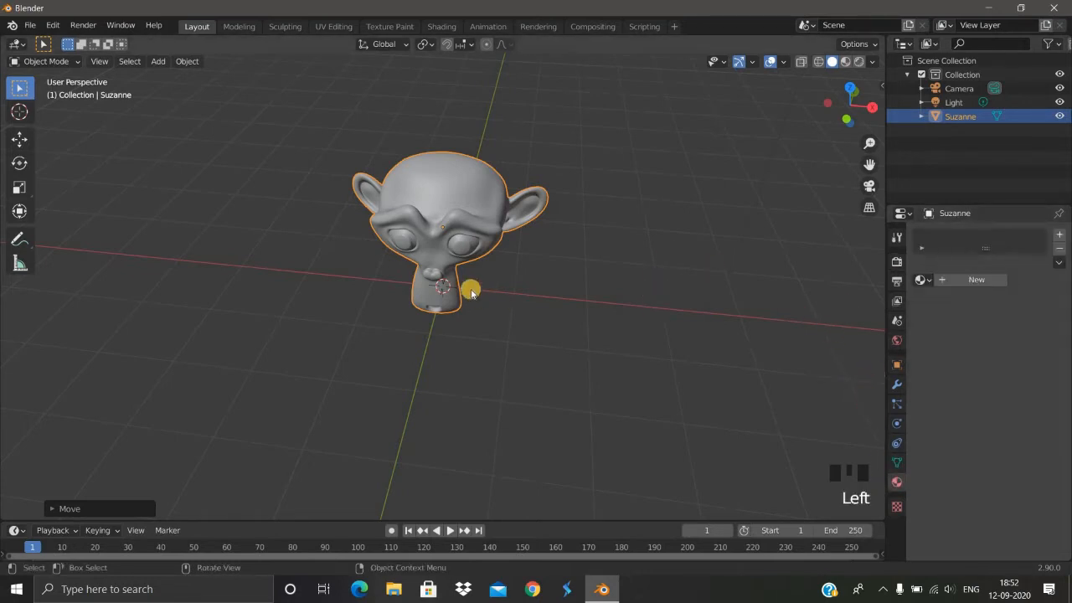
scroll(471, 291, up, 2)
middle_drag(553, 257, 967, 283)
click(938, 282)
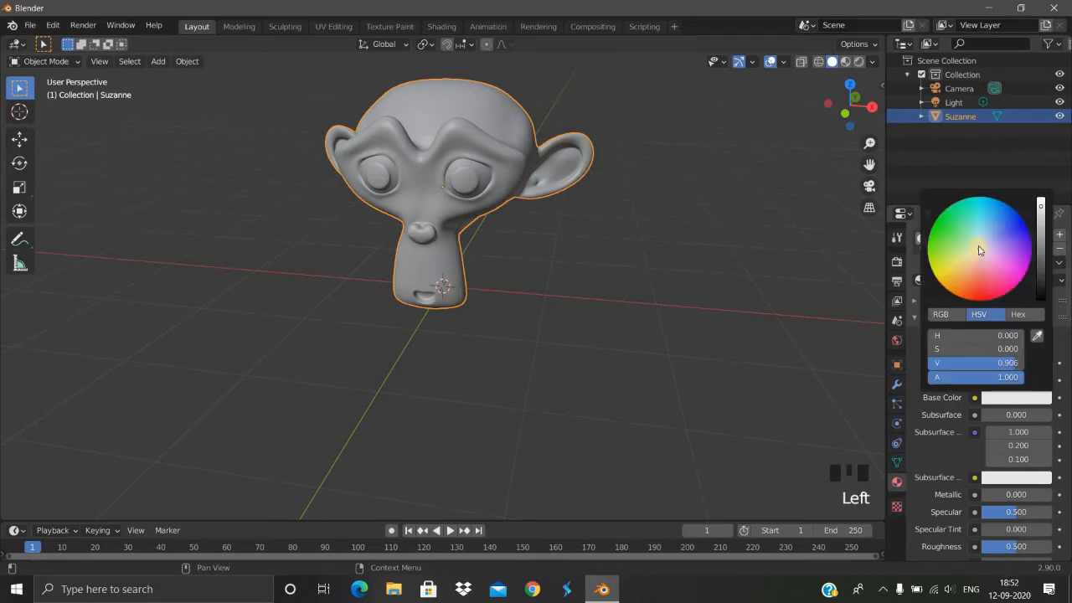
click(974, 258)
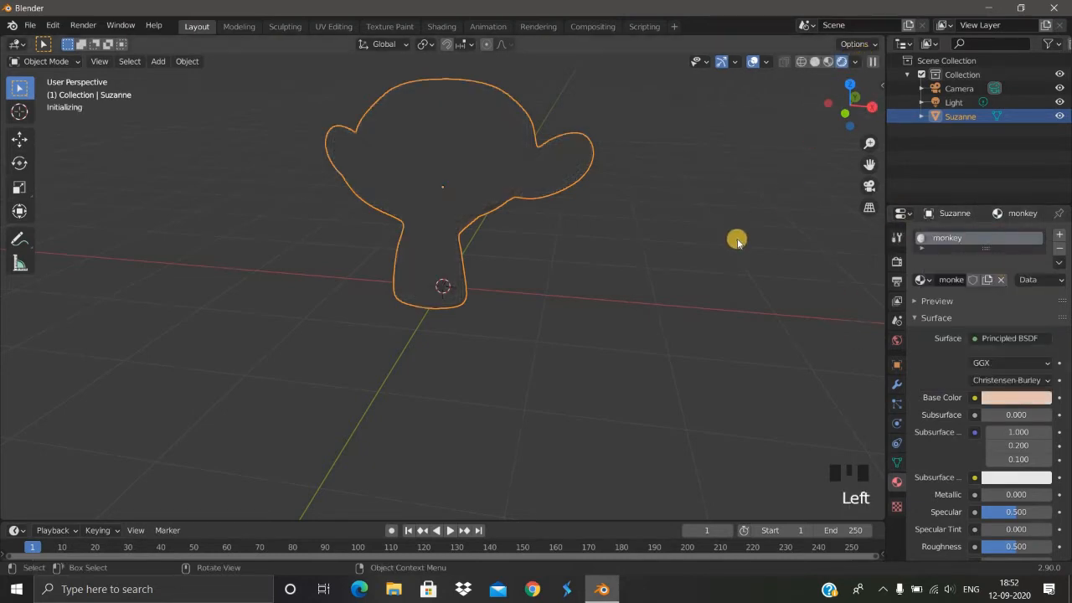
Deepen the monkey material's base color to a salmon pink and return the viewport to solid shading
click(1013, 398)
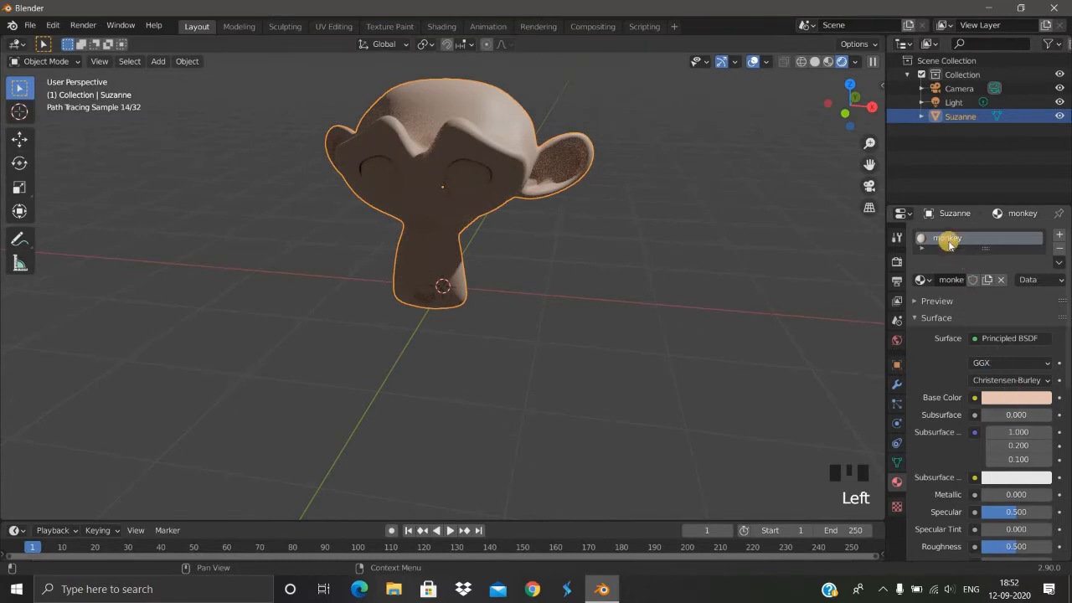
click(1013, 398)
drag(976, 262, 975, 269)
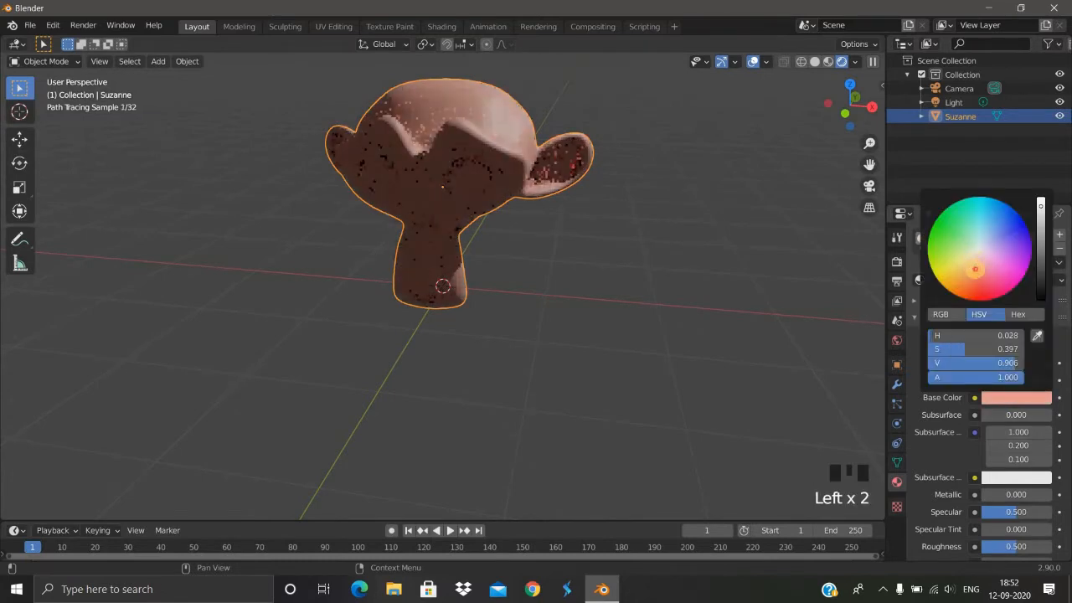
mouse_move(1041, 236)
mouse_down()
mouse_move(1042, 264)
mouse_move(1043, 204)
mouse_up()
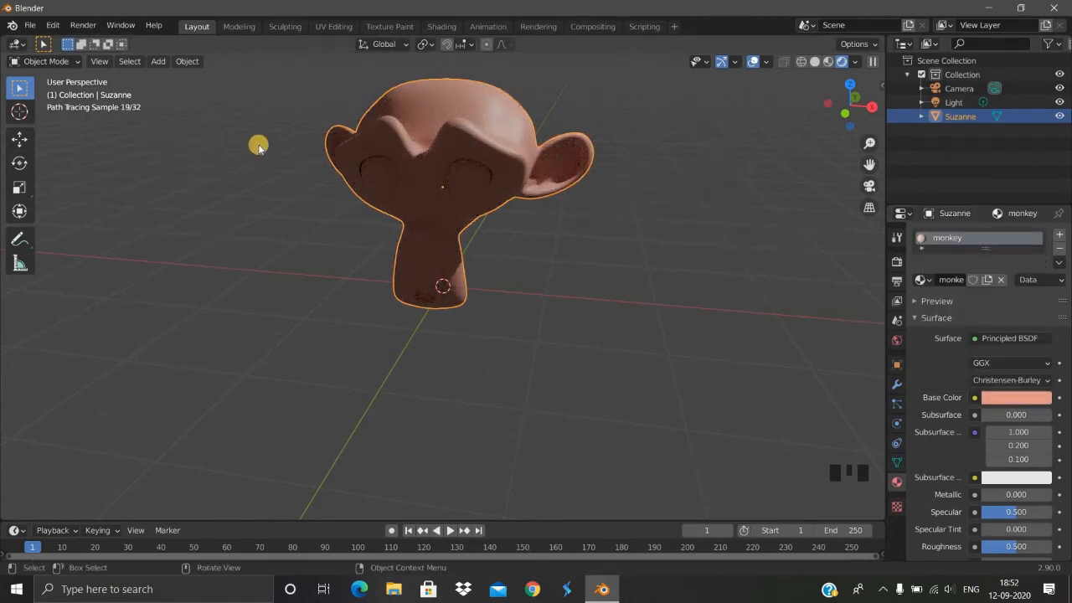
click(815, 66)
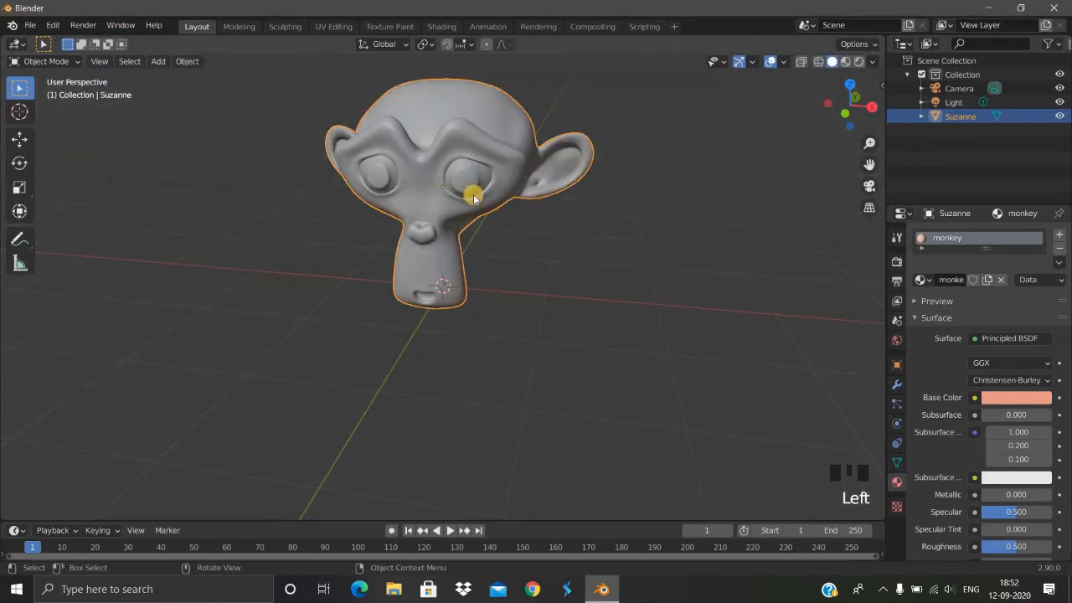
Switch to Weight Paint mode and paint full weight over the top of the monkey's head down to the forehead
scroll(471, 192, down, 2)
middle_drag(495, 223, 482, 142)
click(60, 64)
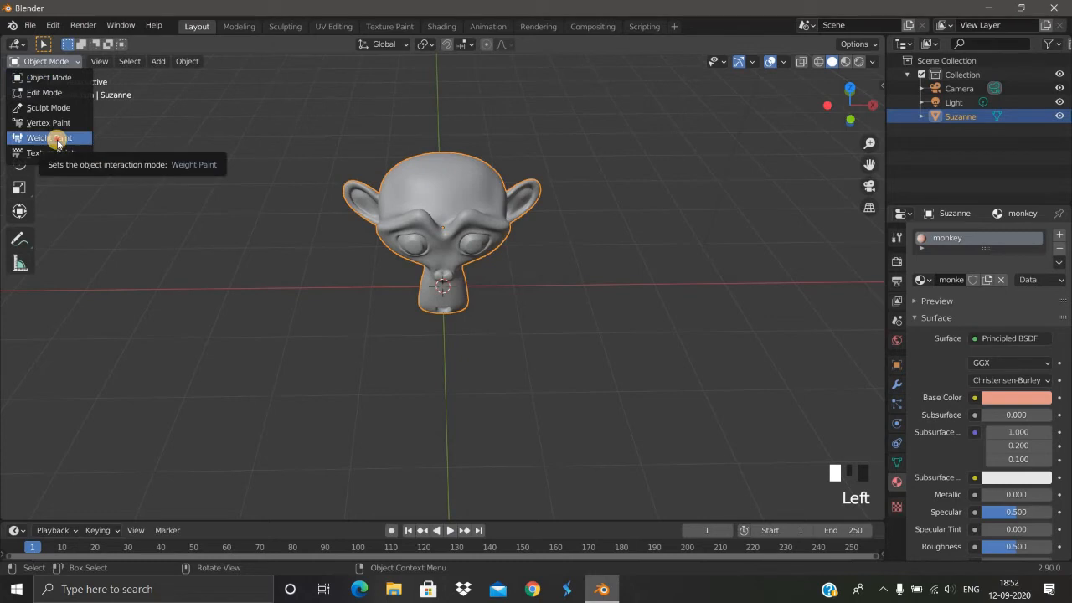
click(50, 137)
mouse_move(307, 254)
middle_down()
mouse_move(407, 283)
mouse_move(460, 263)
mouse_move(445, 227)
mouse_move(445, 179)
middle_up()
scroll(436, 278, up, 2)
mouse_move(444, 180)
mouse_down()
mouse_move(426, 170)
mouse_move(411, 208)
mouse_move(441, 156)
mouse_move(394, 206)
mouse_move(417, 146)
mouse_move(371, 206)
mouse_move(428, 168)
mouse_move(410, 212)
mouse_move(438, 208)
mouse_move(384, 233)
mouse_up()
mouse_move(451, 196)
mouse_down()
mouse_move(474, 148)
mouse_move(391, 175)
mouse_move(419, 139)
mouse_move(418, 155)
mouse_up()
scroll(418, 155, up, 2)
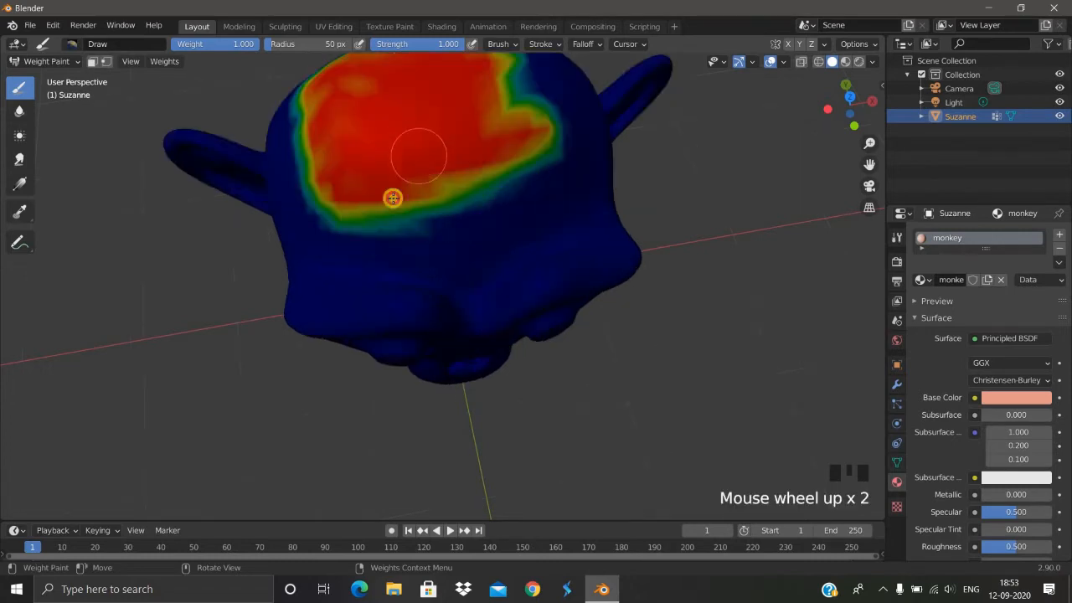
mouse_move(393, 196)
mouse_down()
mouse_move(443, 206)
mouse_move(500, 162)
mouse_move(505, 180)
mouse_move(383, 232)
mouse_move(548, 209)
mouse_move(562, 180)
mouse_move(498, 123)
mouse_move(566, 149)
mouse_move(572, 100)
mouse_move(512, 82)
mouse_move(491, 56)
mouse_move(519, 67)
mouse_move(459, 109)
mouse_move(301, 132)
mouse_move(297, 95)
mouse_move(299, 213)
mouse_move(304, 119)
mouse_move(288, 91)
mouse_move(297, 227)
mouse_move(333, 173)
mouse_move(323, 220)
mouse_move(296, 237)
mouse_move(327, 260)
mouse_move(377, 261)
mouse_move(383, 240)
mouse_move(340, 222)
mouse_move(512, 232)
mouse_move(421, 243)
mouse_move(536, 226)
mouse_move(577, 182)
mouse_move(582, 138)
mouse_move(508, 173)
mouse_move(550, 139)
mouse_move(579, 201)
mouse_move(598, 165)
mouse_move(579, 105)
mouse_move(511, 217)
mouse_move(589, 149)
mouse_up()
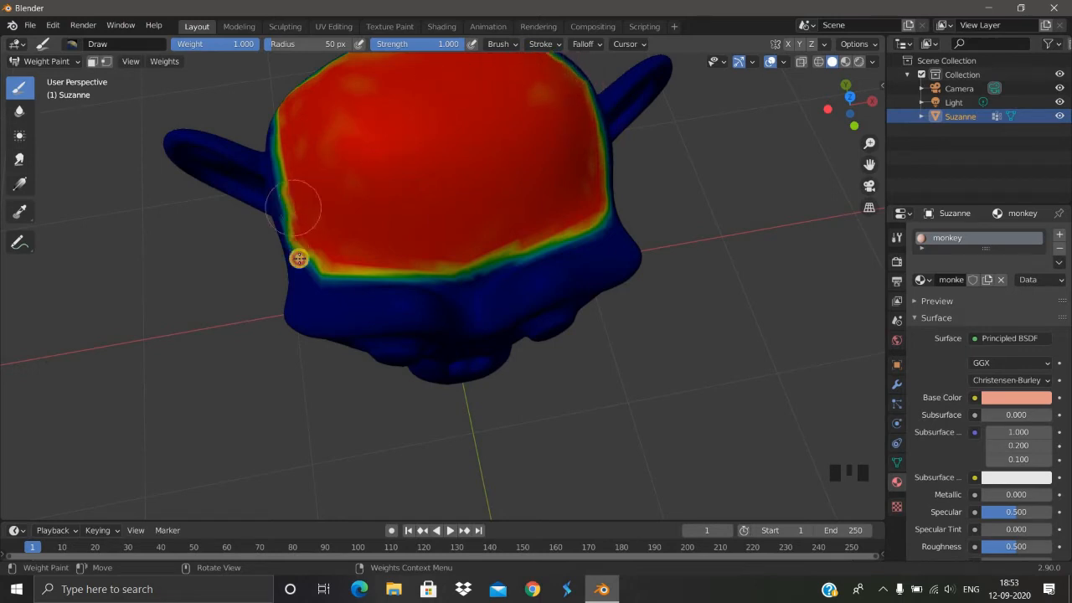
mouse_move(299, 256)
mouse_down()
mouse_move(314, 270)
mouse_move(407, 266)
mouse_move(565, 229)
mouse_move(604, 208)
mouse_up()
Extend the full-weight paint across the back of the monkey's skull between the ears
scroll(536, 170, down, 2)
middle_drag(536, 171, 383, 151)
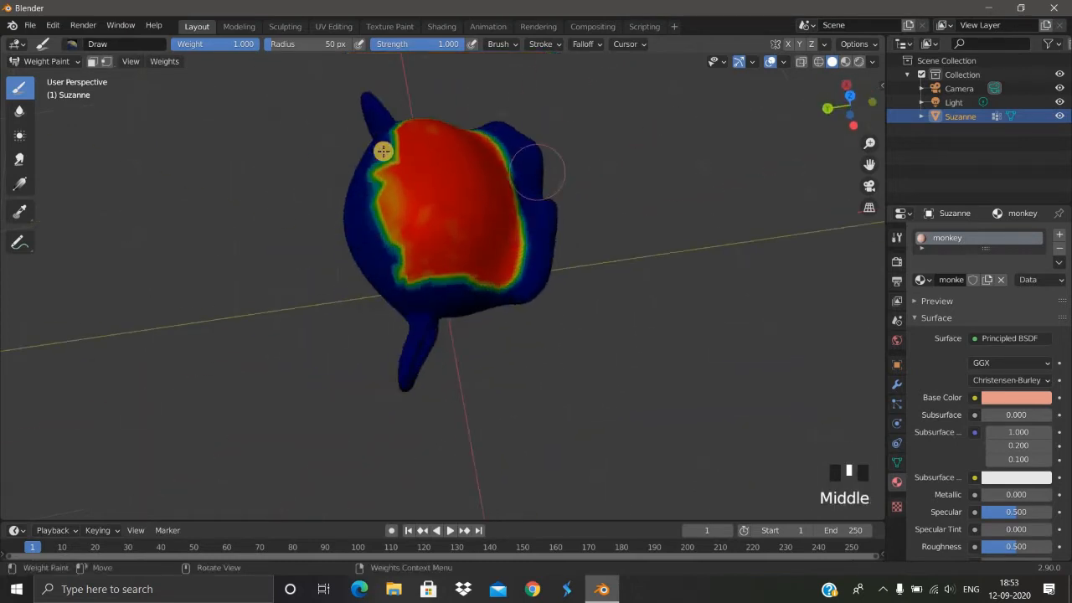
mouse_move(365, 197)
mouse_down()
mouse_move(378, 153)
mouse_move(361, 172)
mouse_move(366, 232)
mouse_move(400, 217)
mouse_move(390, 263)
mouse_move(471, 230)
mouse_up()
mouse_move(472, 230)
middle_down()
mouse_move(376, 120)
mouse_move(375, 187)
middle_up()
mouse_move(375, 187)
mouse_down()
mouse_move(407, 136)
mouse_move(397, 184)
mouse_move(461, 203)
mouse_move(526, 139)
mouse_move(527, 156)
mouse_move(445, 209)
mouse_move(468, 181)
mouse_move(386, 172)
mouse_move(447, 112)
mouse_move(416, 115)
mouse_up()
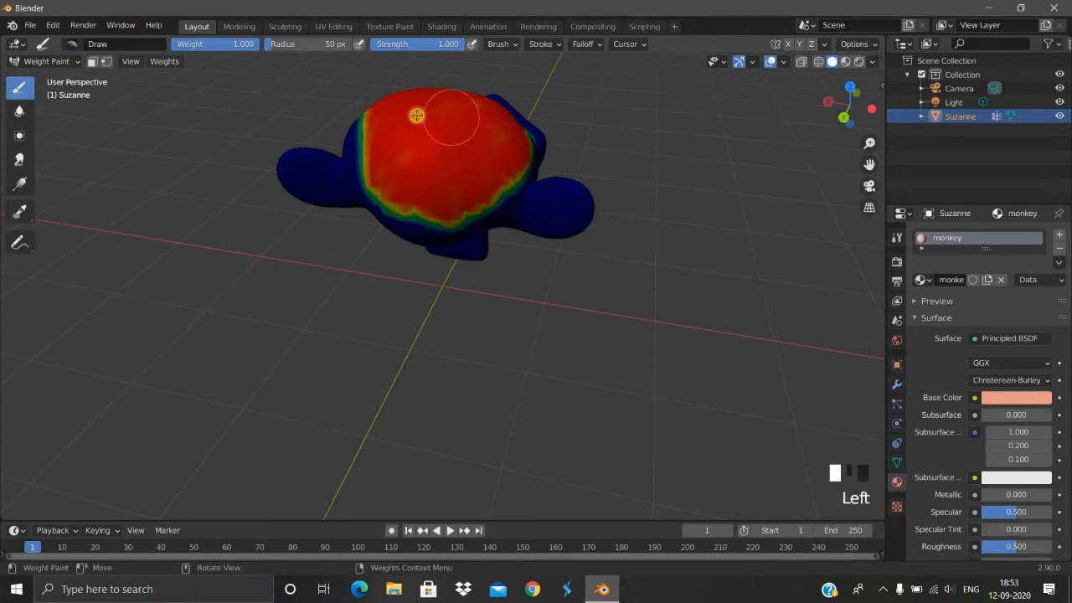
Paint full weight along the side of the head above one ear to even out the ragged edge
scroll(452, 168, up, 2)
middle_drag(481, 175, 391, 181)
click(391, 181)
mouse_move(391, 181)
mouse_down()
mouse_move(352, 119)
mouse_move(369, 127)
mouse_move(390, 81)
mouse_up()
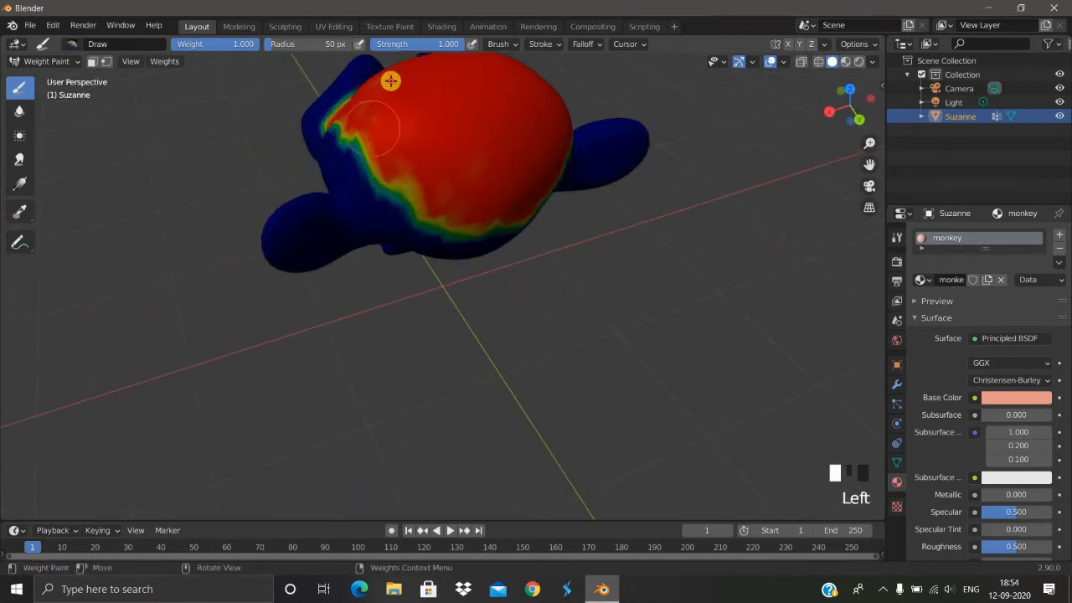
mouse_move(338, 134)
mouse_down()
mouse_move(349, 160)
mouse_move(330, 125)
mouse_up()
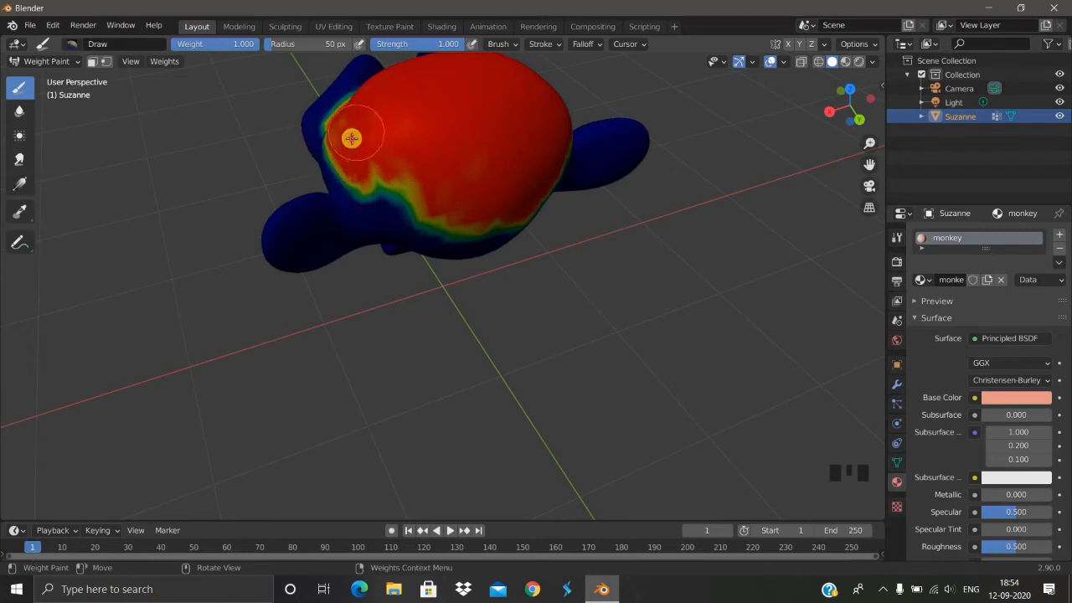
mouse_move(385, 184)
mouse_down()
mouse_move(395, 184)
mouse_move(402, 221)
mouse_move(377, 198)
mouse_move(407, 224)
mouse_move(510, 225)
mouse_move(409, 213)
mouse_up()
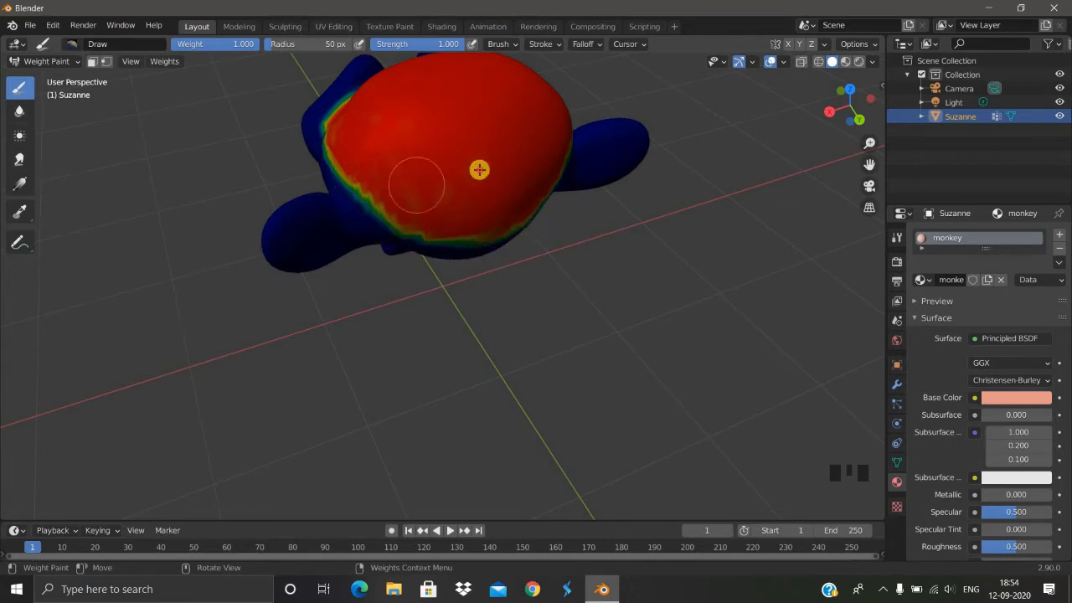
Paint the remaining area at the back of the head to complete the full-weight scalp region
middle_drag(450, 182, 452, 256)
mouse_move(537, 239)
mouse_down()
mouse_move(355, 253)
mouse_move(327, 242)
mouse_move(338, 307)
mouse_move(433, 340)
mouse_up()
scroll(411, 207, down, 1)
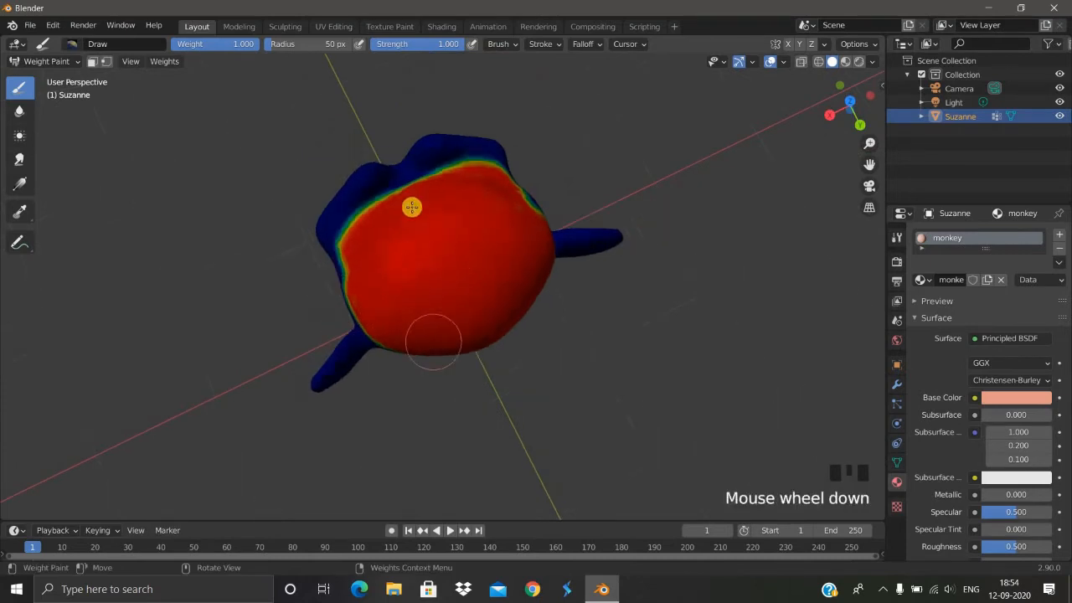
mouse_move(411, 207)
middle_down()
mouse_move(430, 158)
mouse_move(483, 159)
middle_up()
mouse_move(483, 159)
mouse_down()
mouse_move(380, 122)
mouse_move(407, 148)
mouse_move(472, 167)
mouse_move(526, 141)
mouse_move(473, 166)
mouse_move(411, 160)
mouse_move(374, 123)
mouse_move(441, 171)
mouse_move(424, 154)
mouse_up()
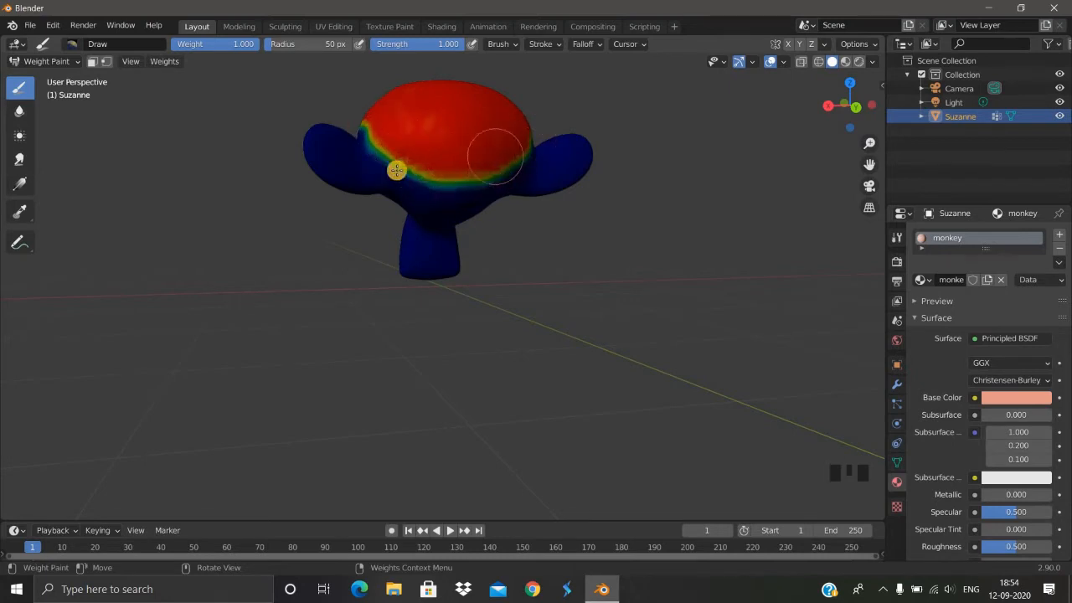
Return to Object Mode and rename the painted vertex group "hairs for monkey"
click(44, 62)
click(46, 77)
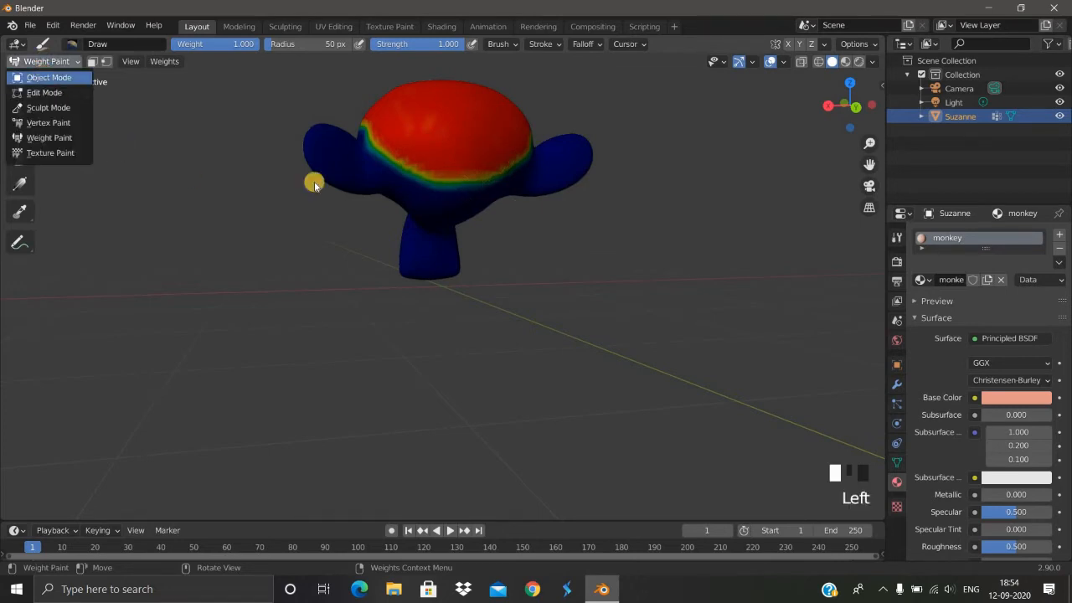
middle_drag(488, 339, 889, 457)
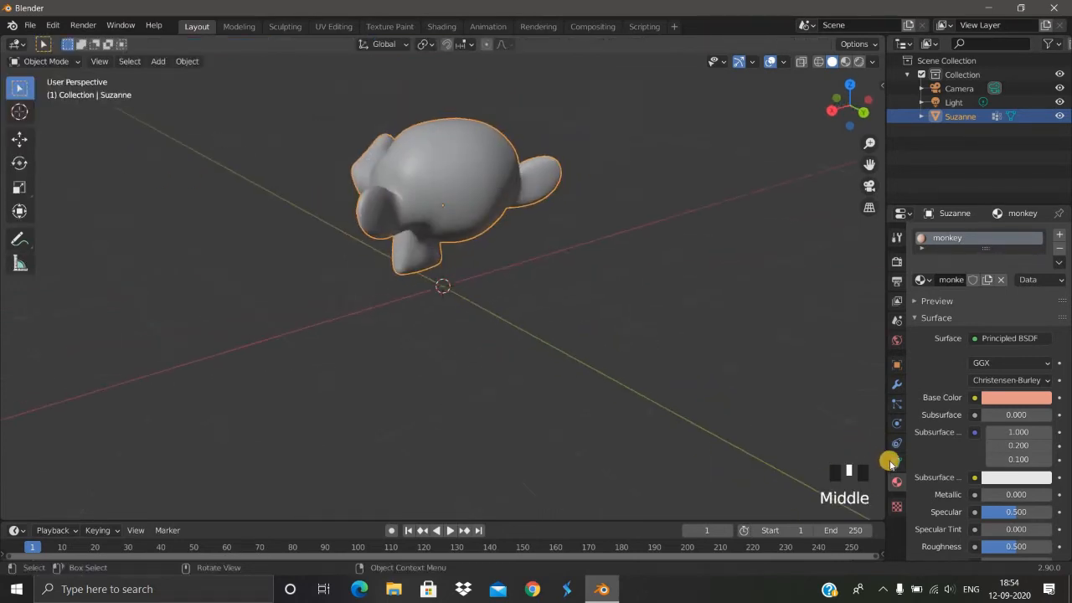
click(897, 462)
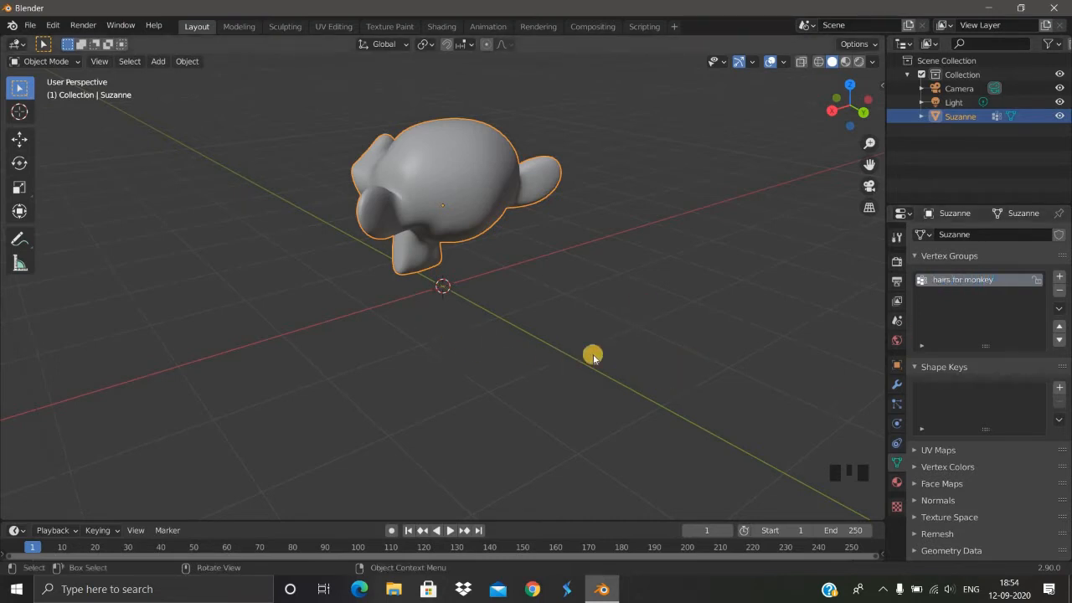
middle_drag(592, 355, 773, 261)
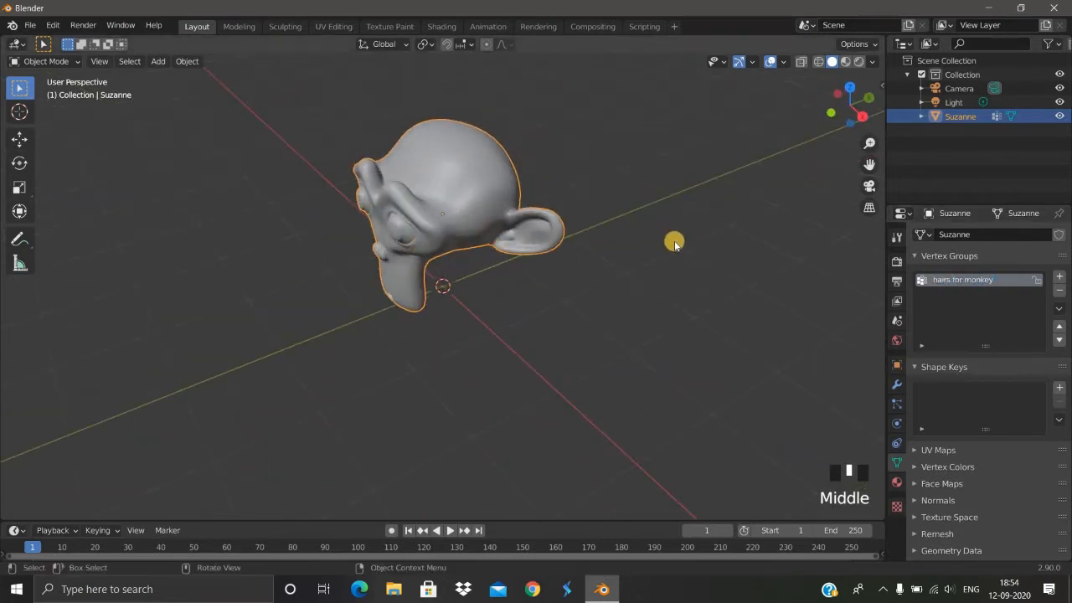
Add a particle system named "monkey hair" to the monkey head and give its particle settings the same name
click(896, 402)
click(1060, 235)
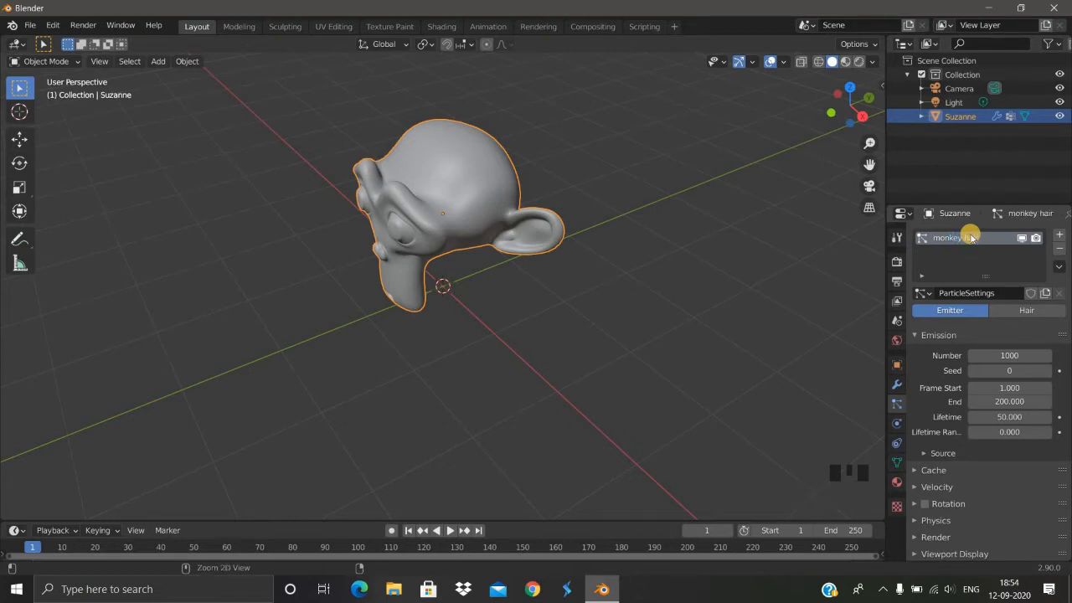
key(ctrl+c)
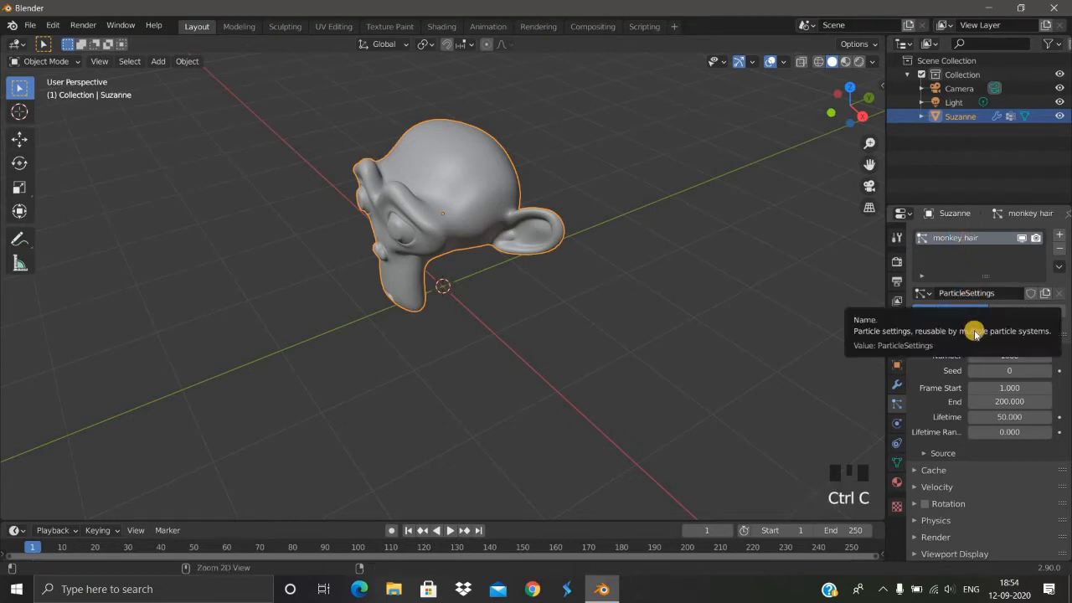
key(ctrl+v)
scroll(346, 228, down, 2)
middle_drag(440, 187, 555, 342)
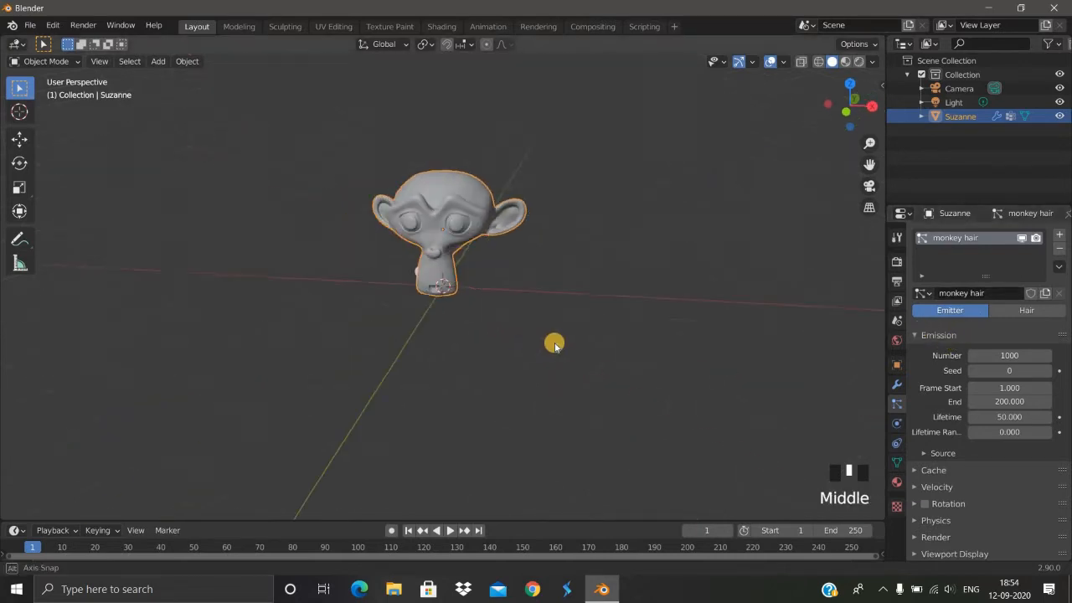
Play the particle emission on the monkey head briefly, stop it and return to frame 1
scroll(555, 343, up, 3)
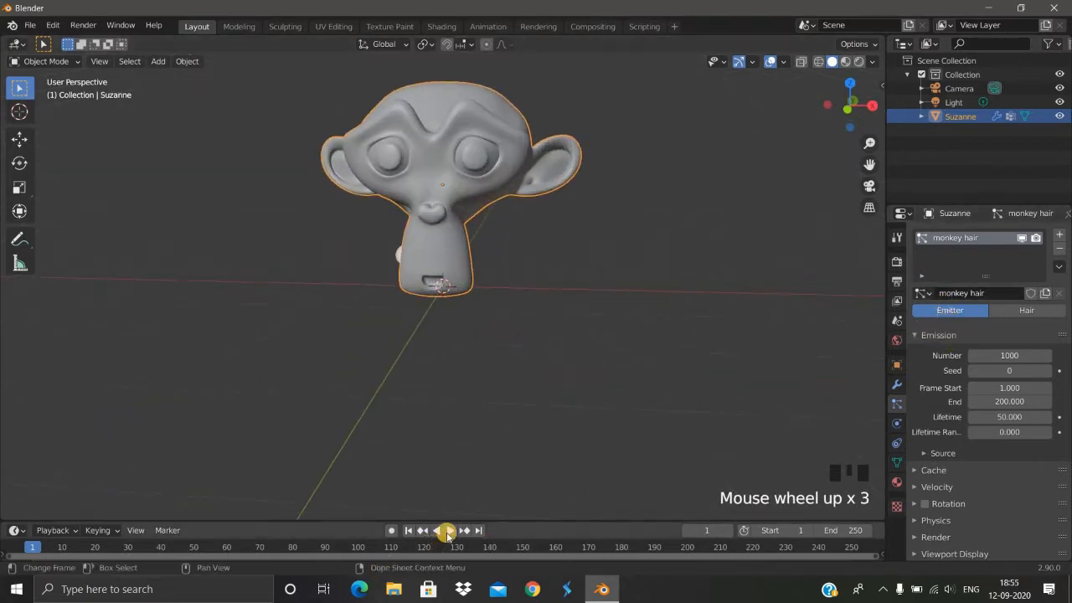
click(449, 530)
click(449, 530)
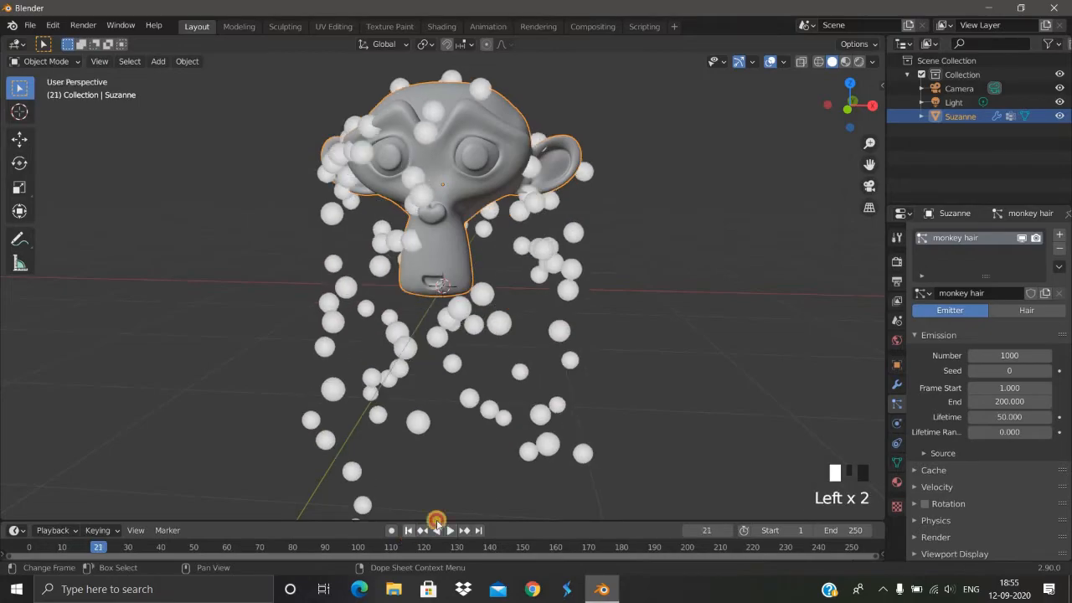
click(408, 530)
Switch the particle system type to Hair and check the strands around the head from several sides
click(1027, 310)
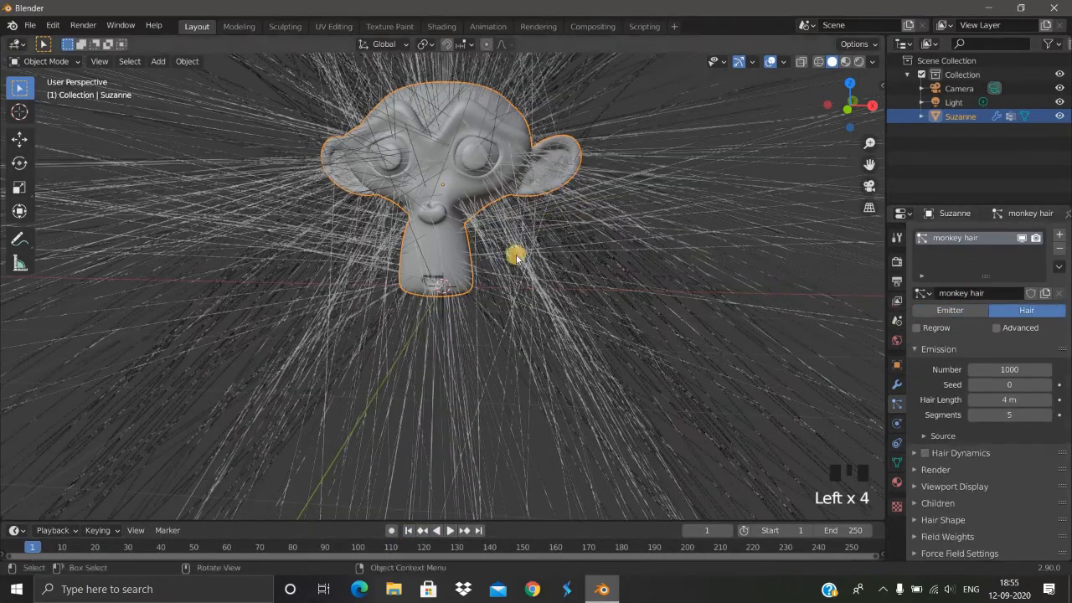
middle_drag(514, 251, 483, 224)
middle_drag(527, 273, 450, 250)
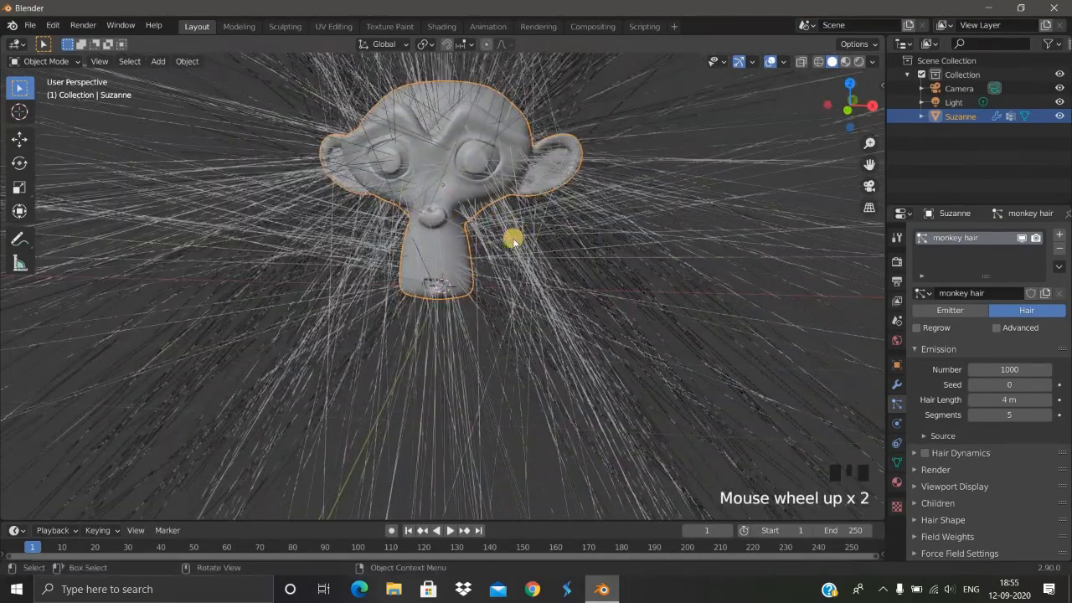
scroll(391, 210, down, 3)
middle_drag(391, 210, 793, 411)
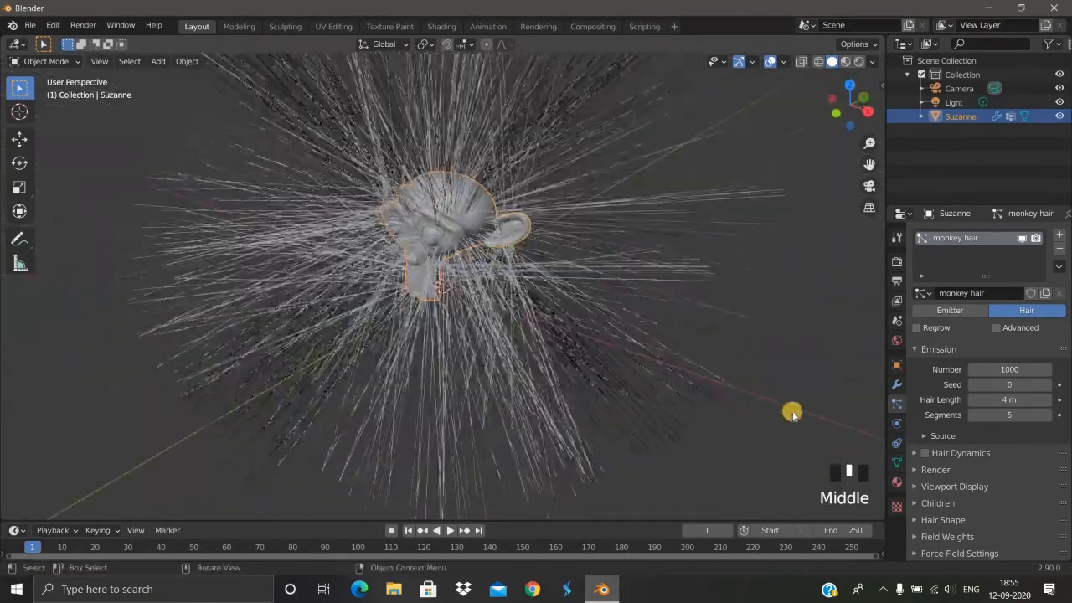
scroll(792, 411, up, 1)
scroll(959, 507, down, 4)
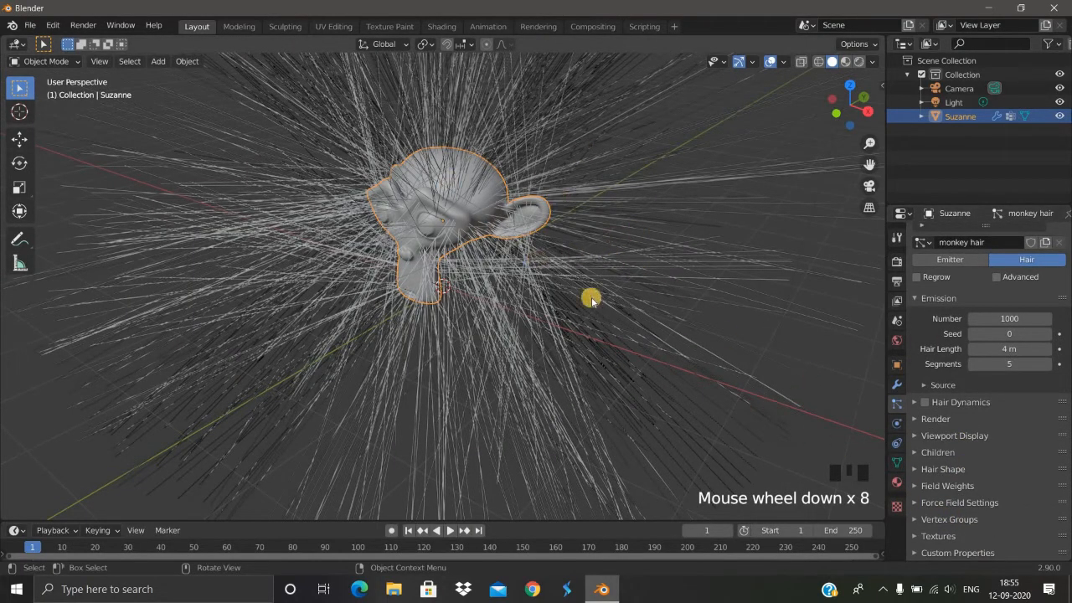
scroll(511, 292, down, 1)
middle_drag(512, 292, 819, 432)
scroll(610, 260, up, 2)
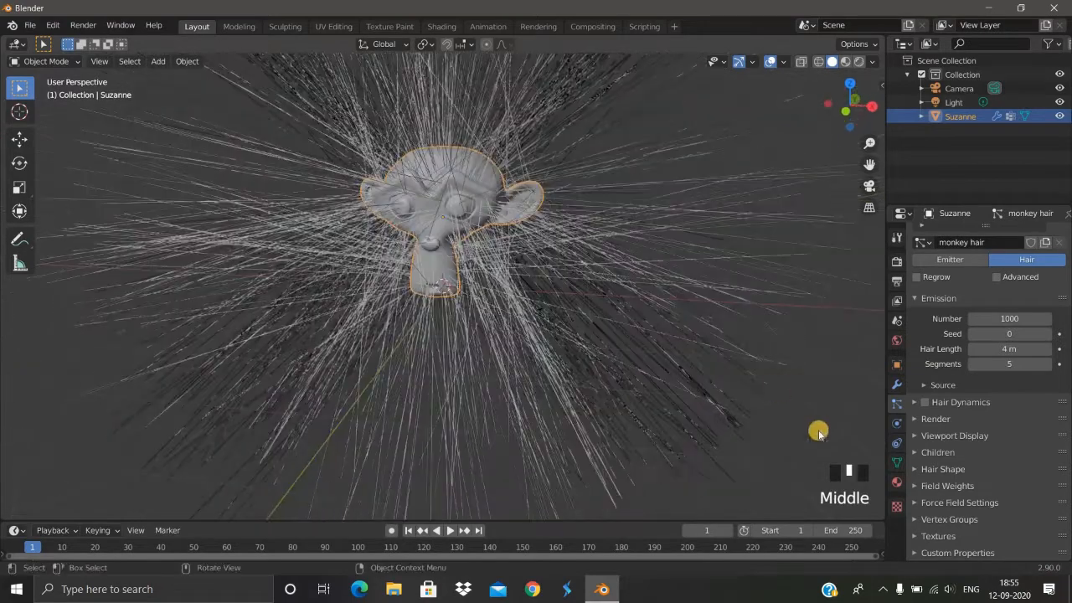
Assign the "hairs for monkey" vertex group to the hair's Density and check the scalp coverage
click(919, 520)
scroll(955, 486, down, 3)
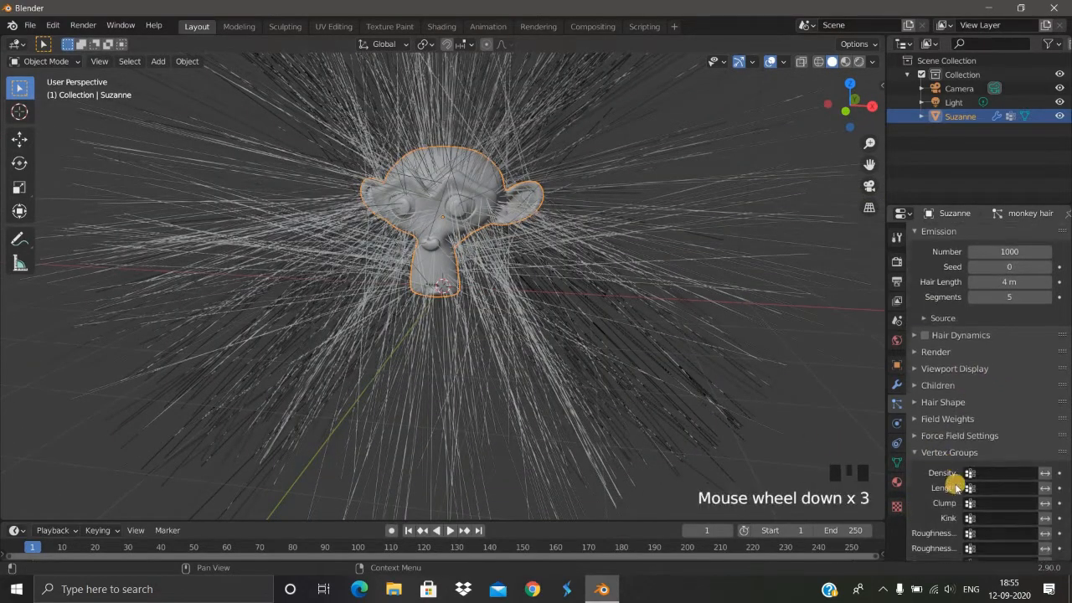
scroll(988, 415, down, 3)
click(991, 409)
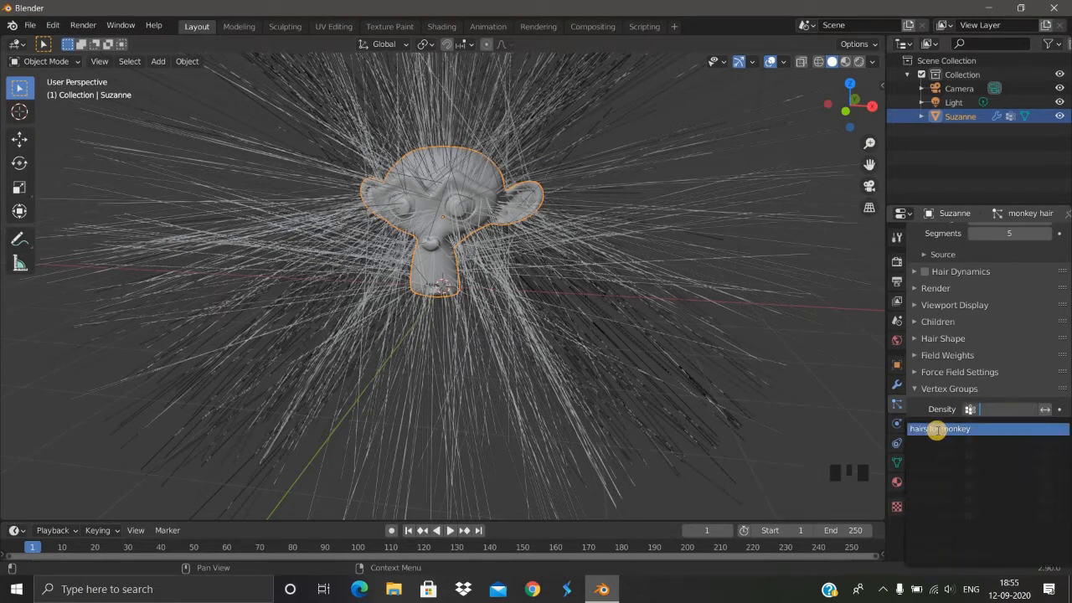
scroll(347, 220, down, 3)
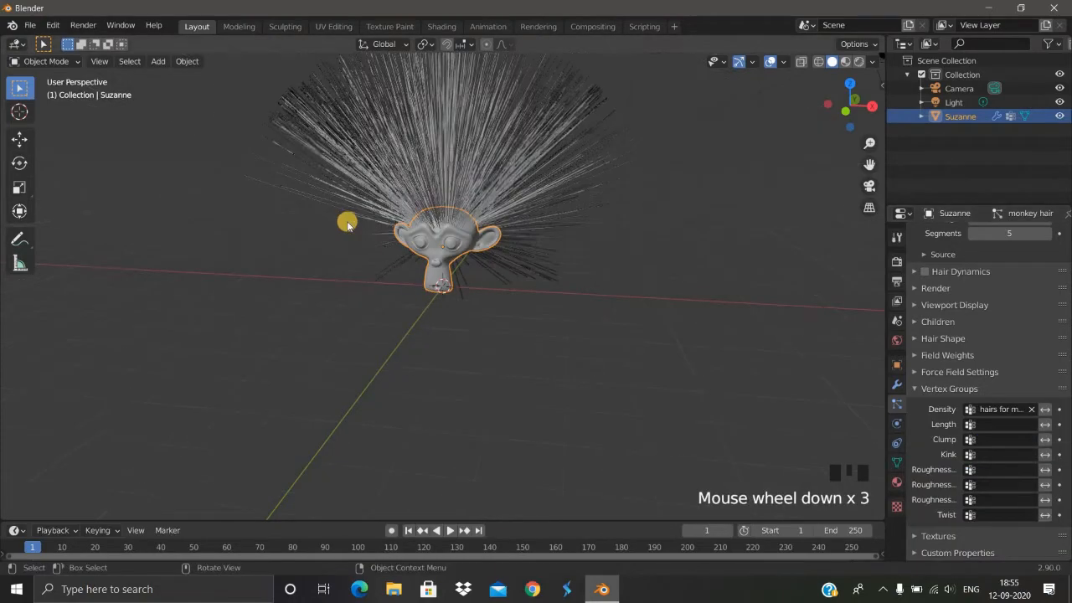
middle_drag(347, 220, 167, 217)
scroll(374, 244, up, 4)
middle_drag(468, 155, 876, 448)
scroll(876, 448, down, 3)
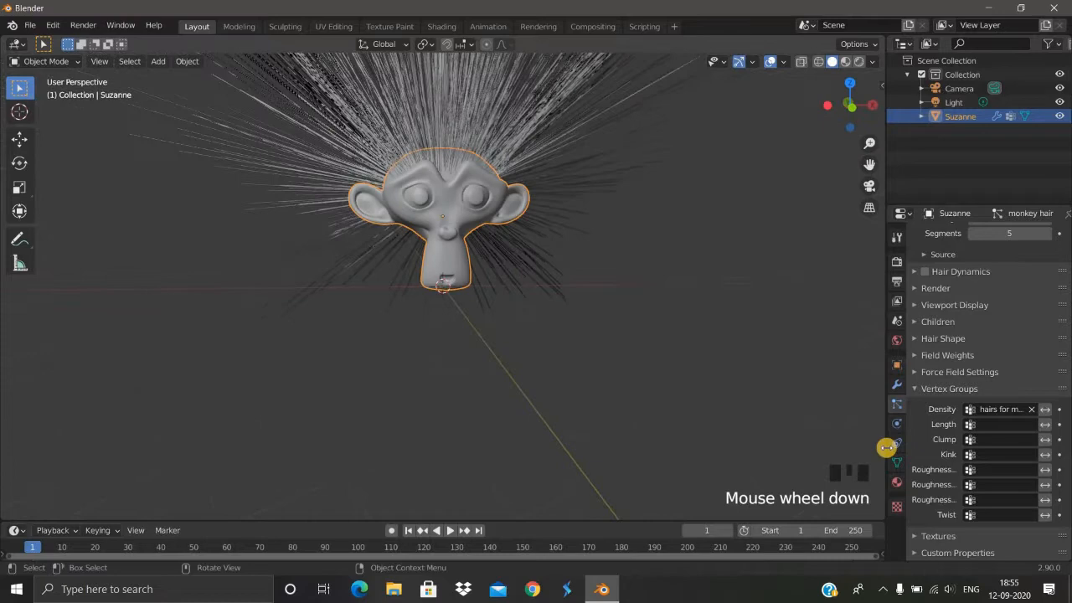
Assign the "hairs for monkey" vertex group to the hair's Length
click(987, 424)
click(969, 279)
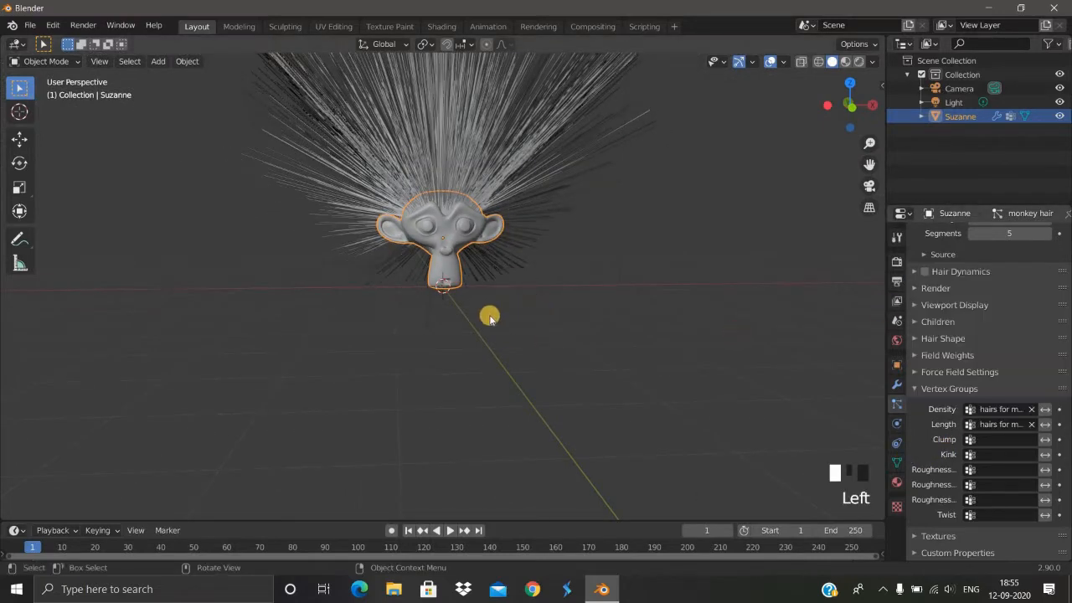
middle_drag(489, 313, 973, 463)
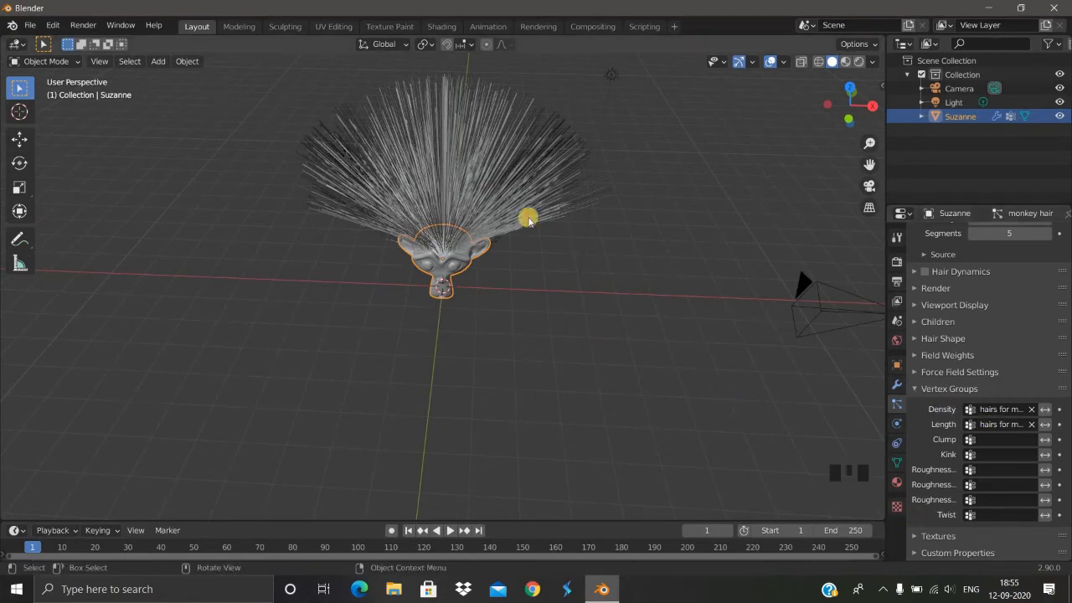
scroll(447, 175, up, 2)
middle_drag(448, 175, 1000, 311)
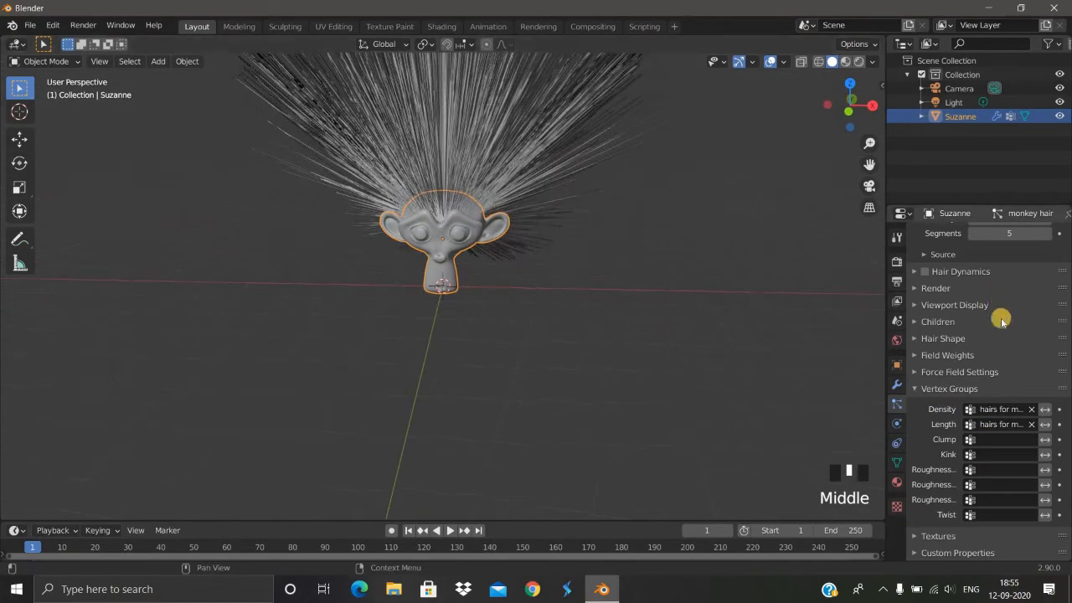
Set the number of emitted hairs to 3500
scroll(1011, 298, up, 5)
click(1013, 299)
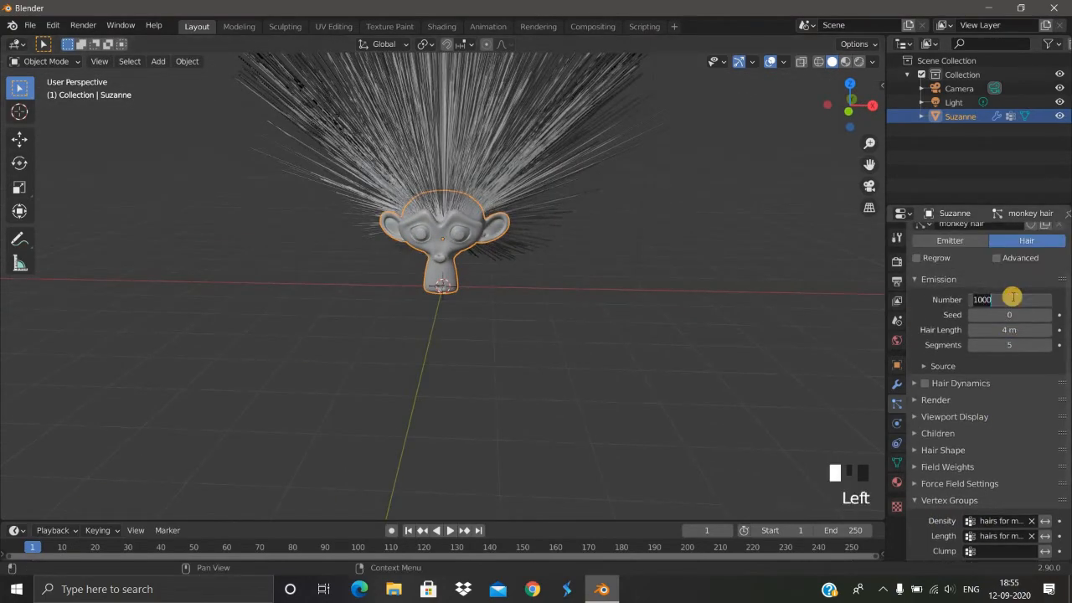
key(Return)
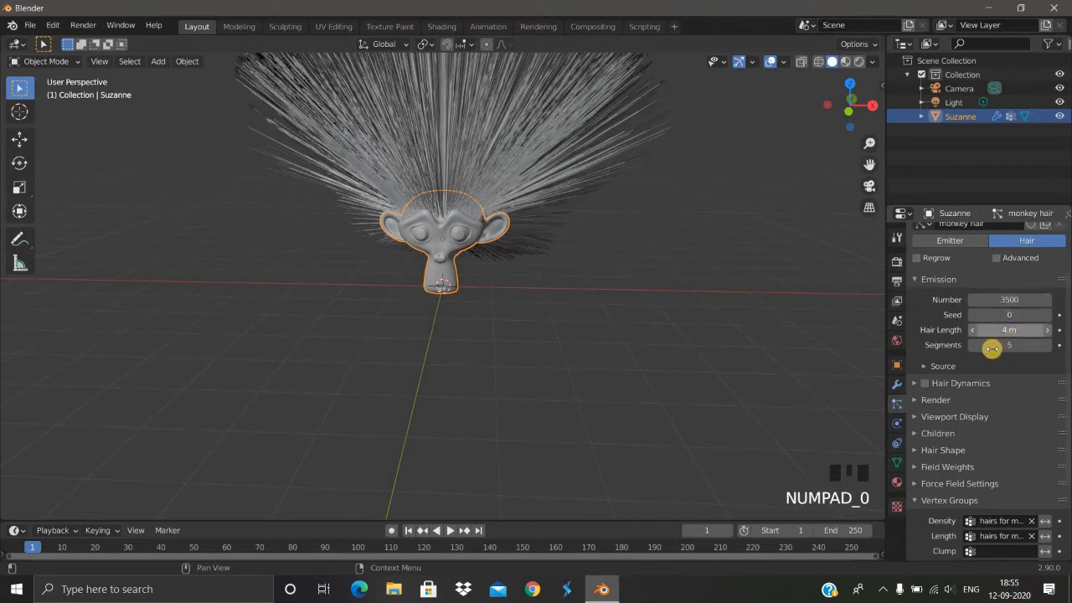
Set the hair emission seed to 1, comparing the strand distribution with neighbouring seed values
click(1047, 315)
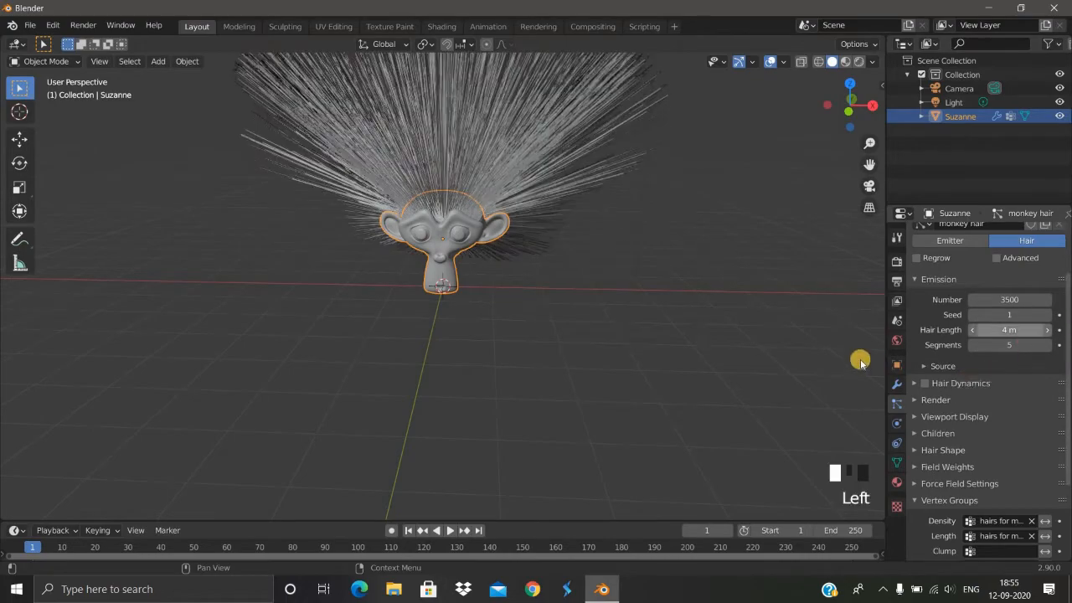
middle_drag(752, 335, 980, 316)
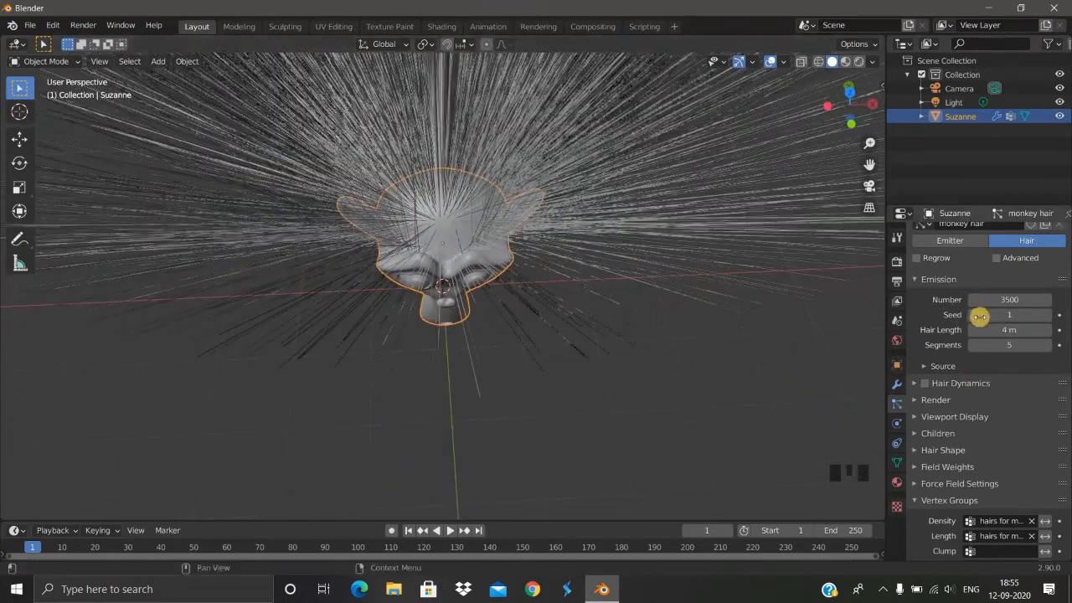
click(970, 317)
click(975, 316)
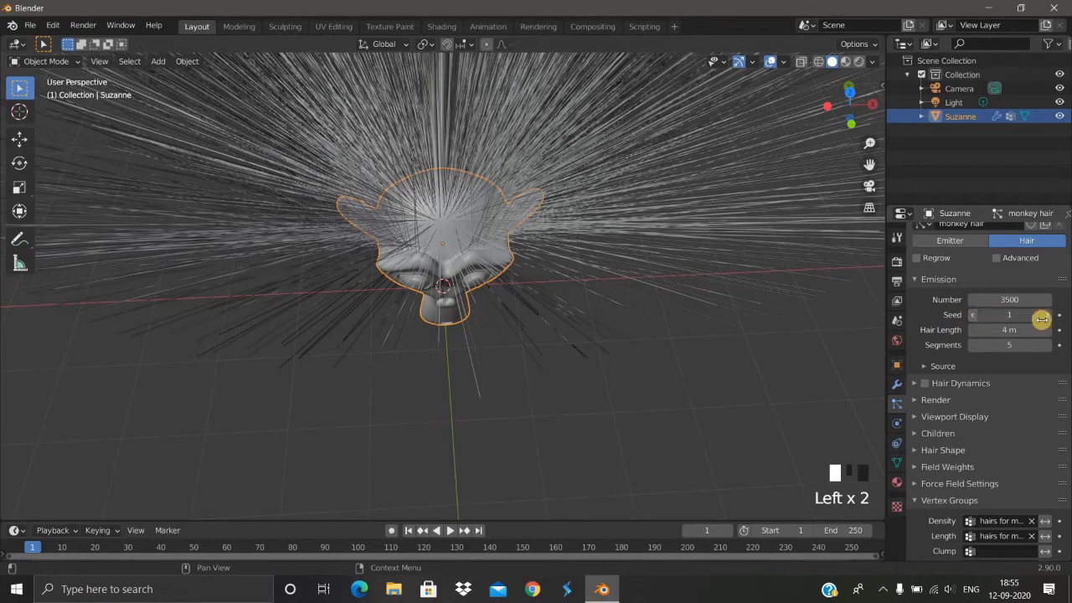
click(1047, 317)
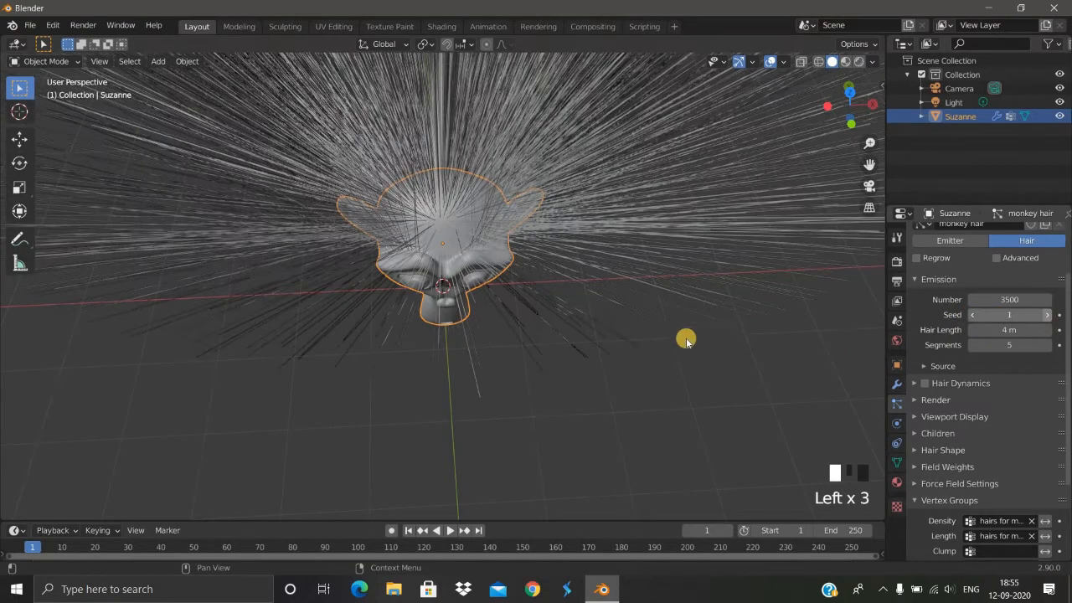
middle_drag(704, 261, 742, 320)
scroll(855, 327, down, 4)
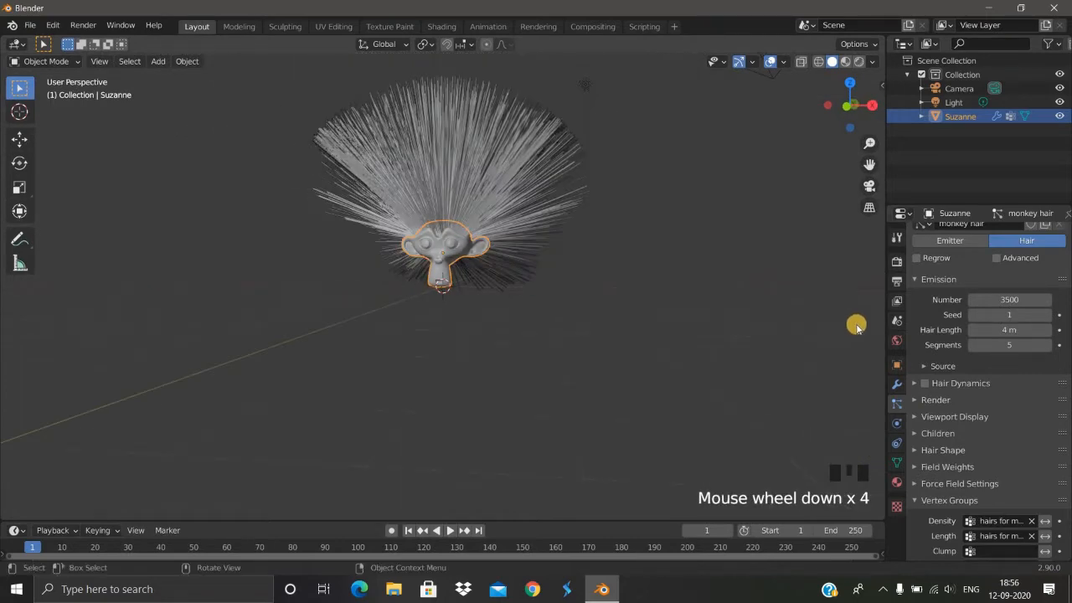
Shorten the hair length to 1.84 m while viewing the head from the front
key(KP_1)
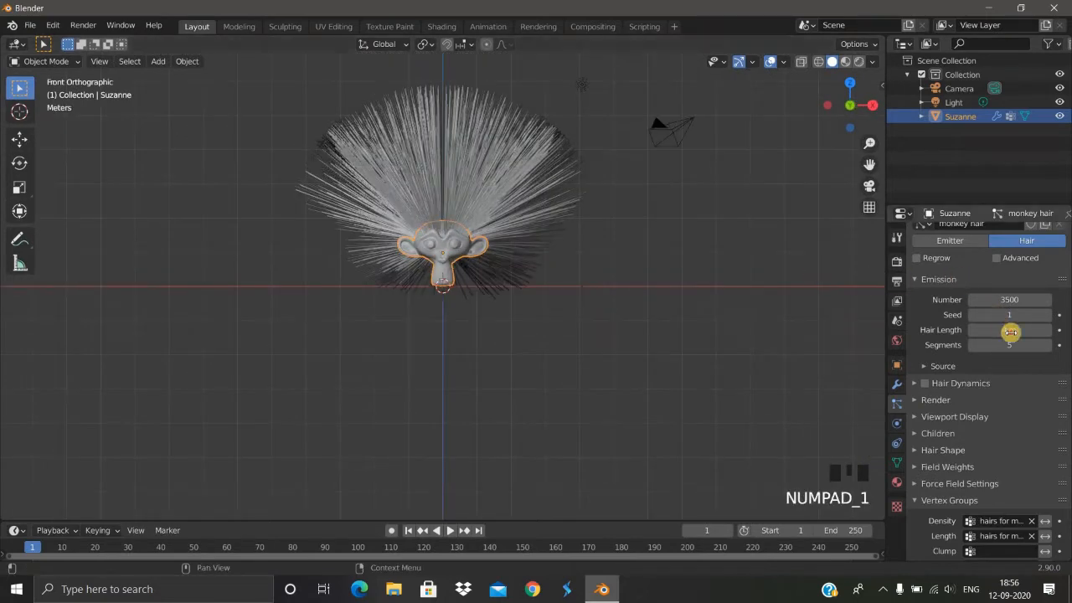
drag(1008, 332, 890, 359)
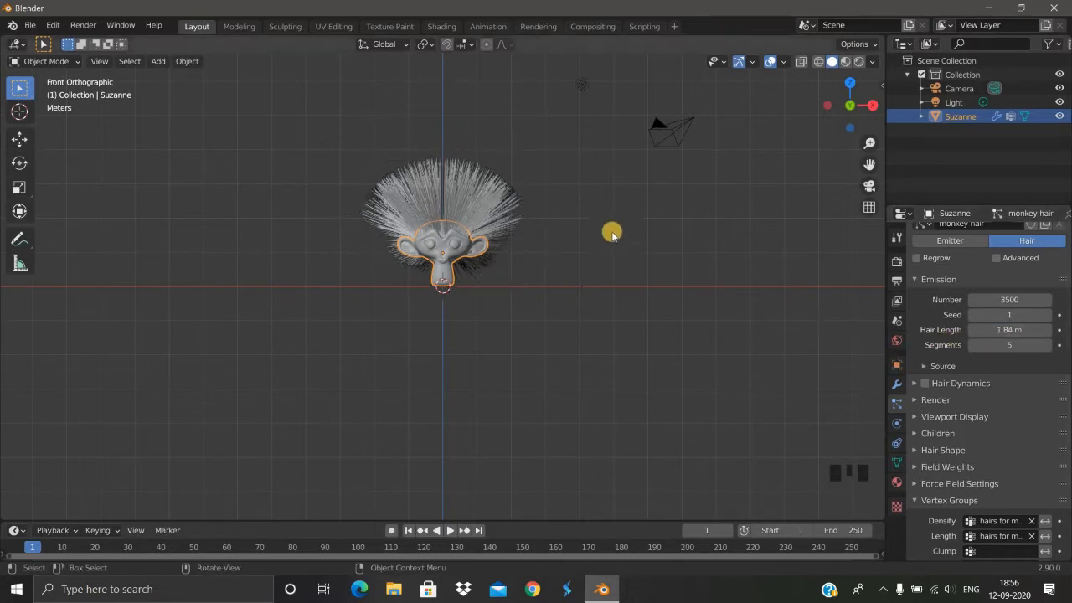
scroll(616, 222, up, 2)
scroll(618, 220, up, 1)
shift+middle_drag(597, 277, 571, 338)
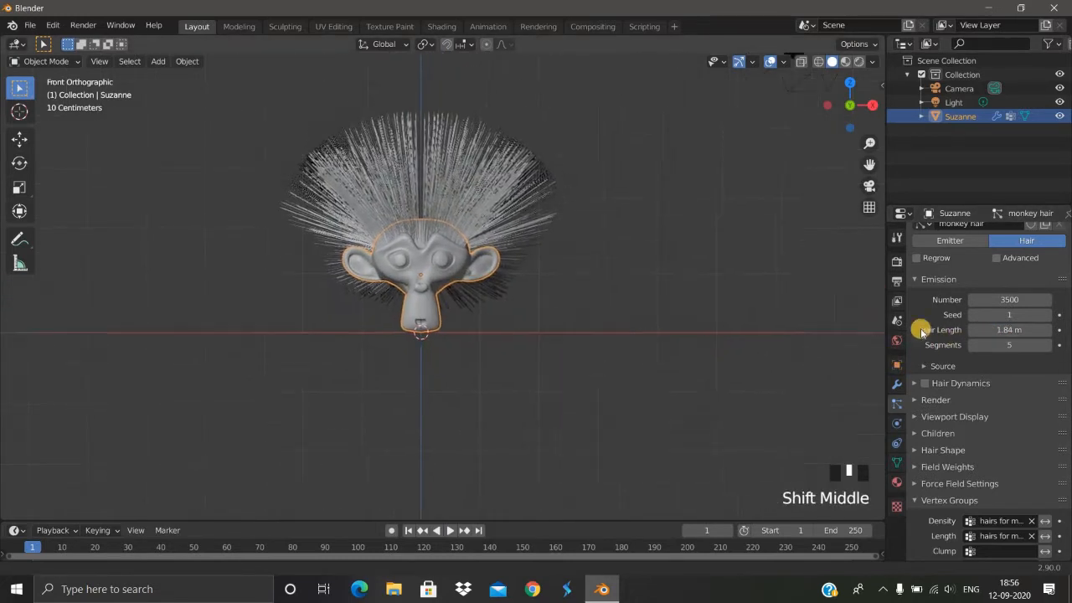
Increase the hair segments to 7 and check the strands in perspective
click(1045, 351)
click(1045, 352)
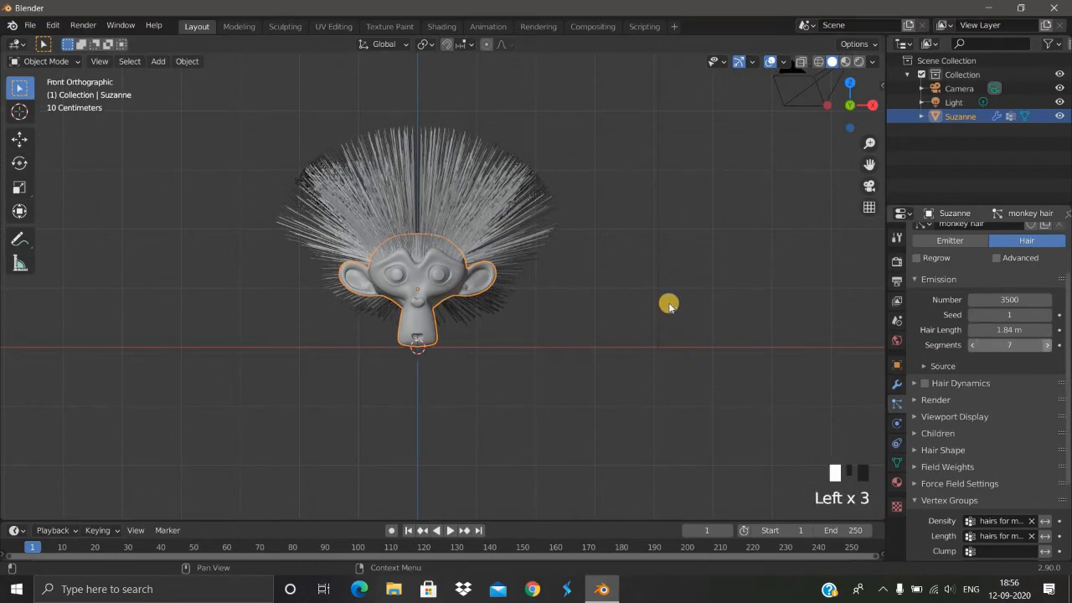
scroll(578, 285, up, 2)
middle_drag(564, 299, 149, 120)
scroll(548, 306, up, 1)
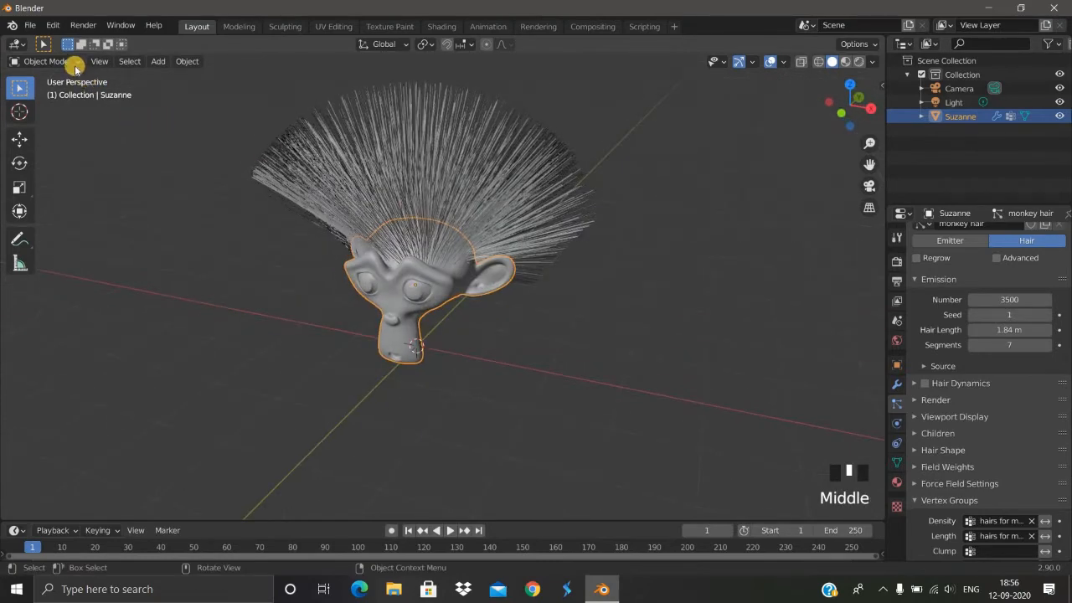
Switch the monkey head from Object Mode to Particle Edit mode
click(70, 63)
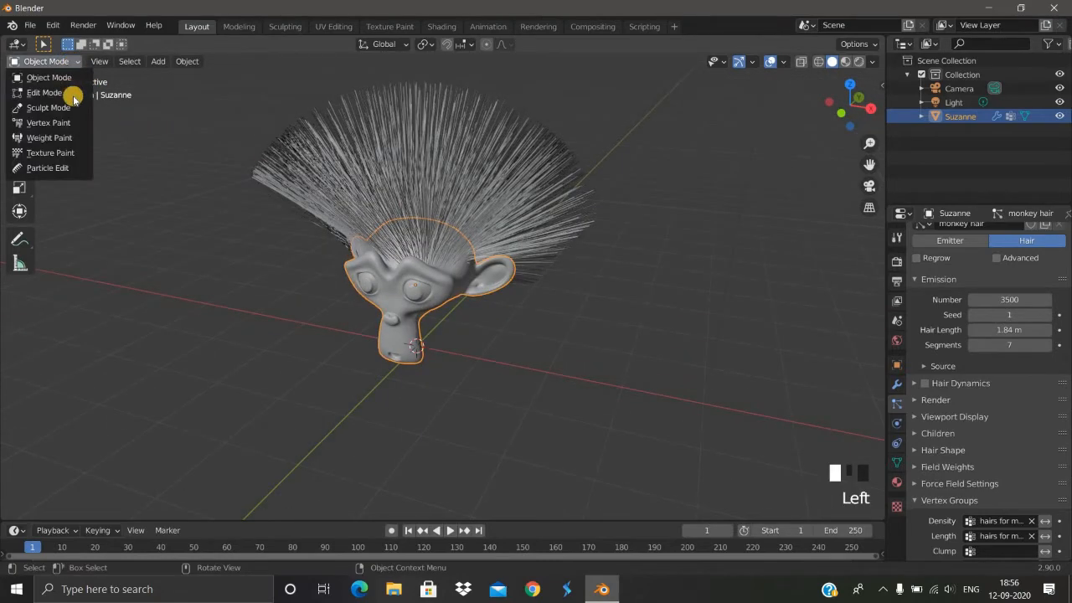
click(48, 170)
mouse_move(246, 216)
middle_down()
mouse_move(287, 179)
mouse_move(173, 240)
mouse_move(59, 180)
middle_up()
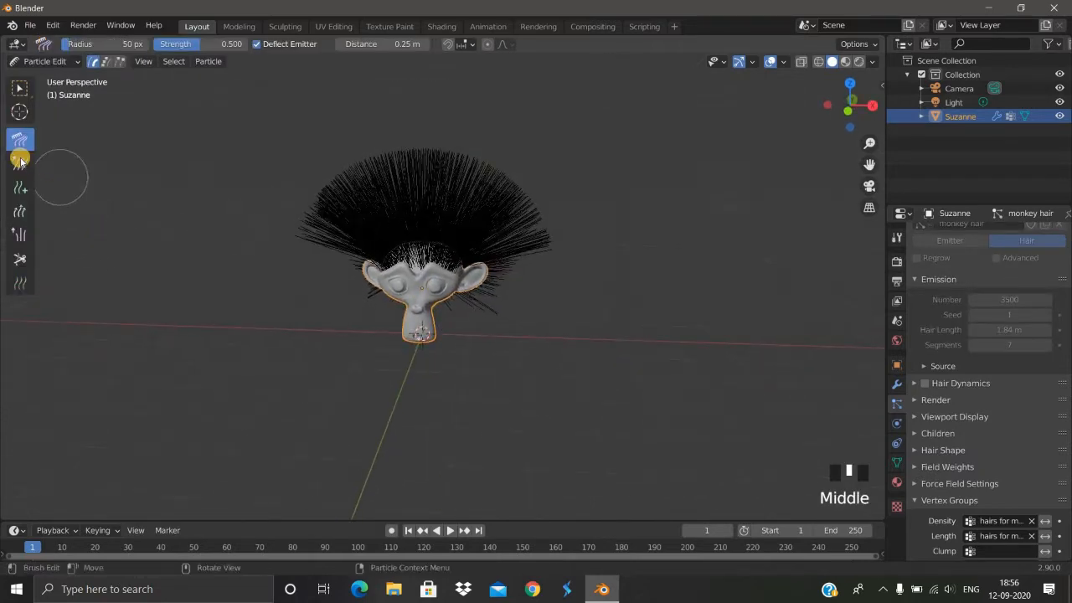
Show the active Comb brush's tool settings and expand its particle editing options
click(896, 237)
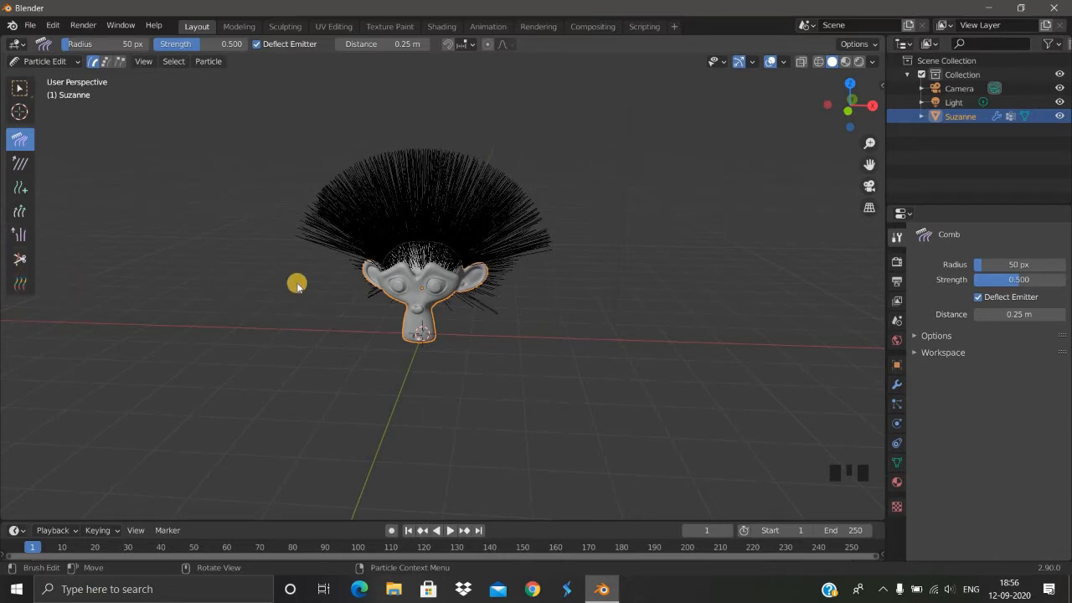
scroll(297, 277, up, 2)
shift+middle_drag(294, 323, 295, 322)
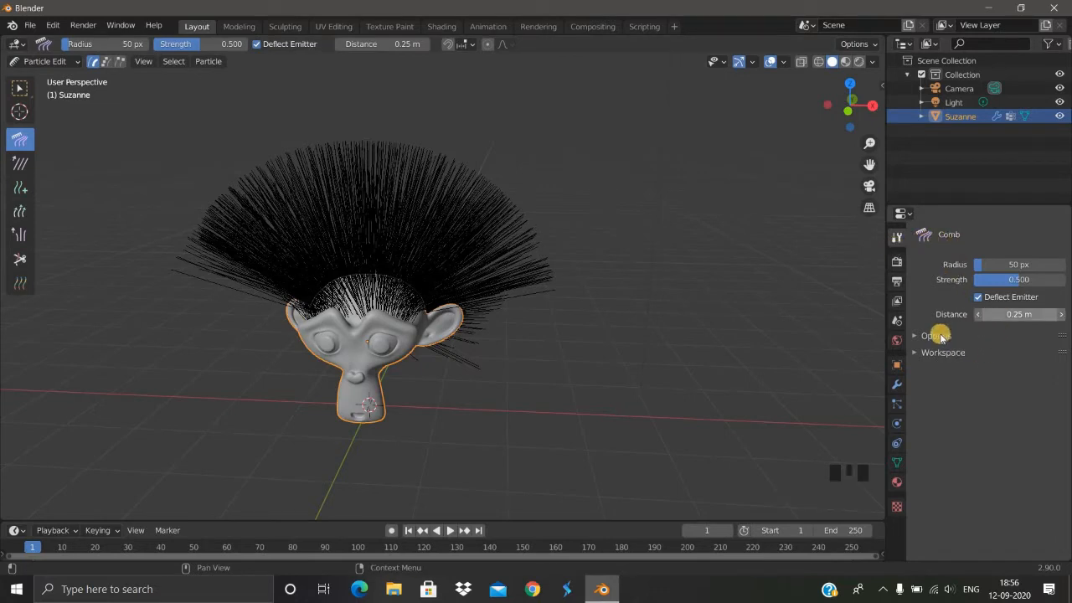
click(915, 335)
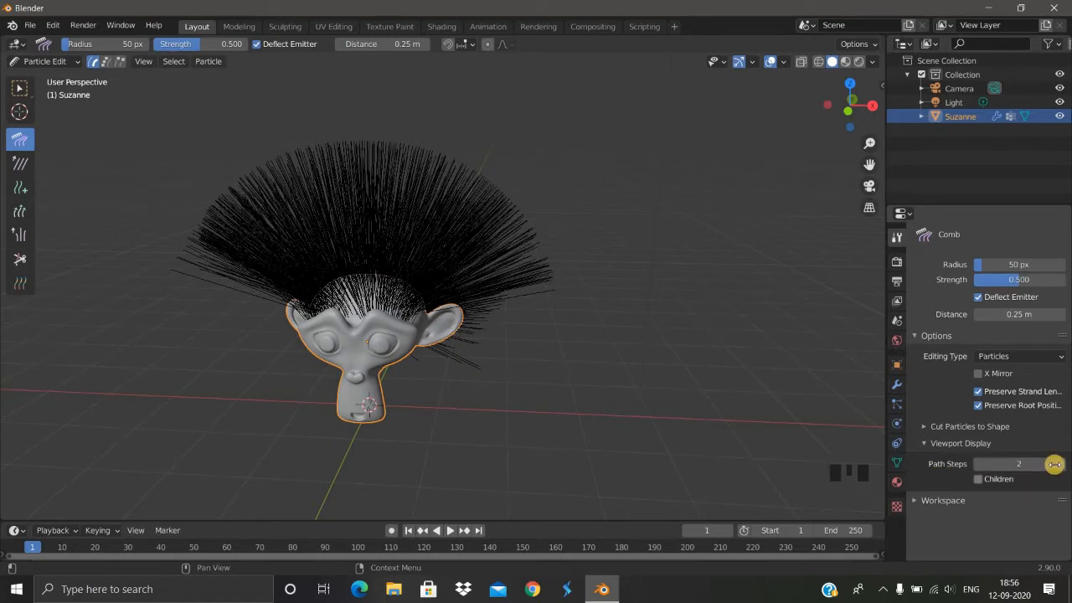
Set the Comb brush radius to 109 px and align the view to the front of the head
scroll(485, 342, up, 2)
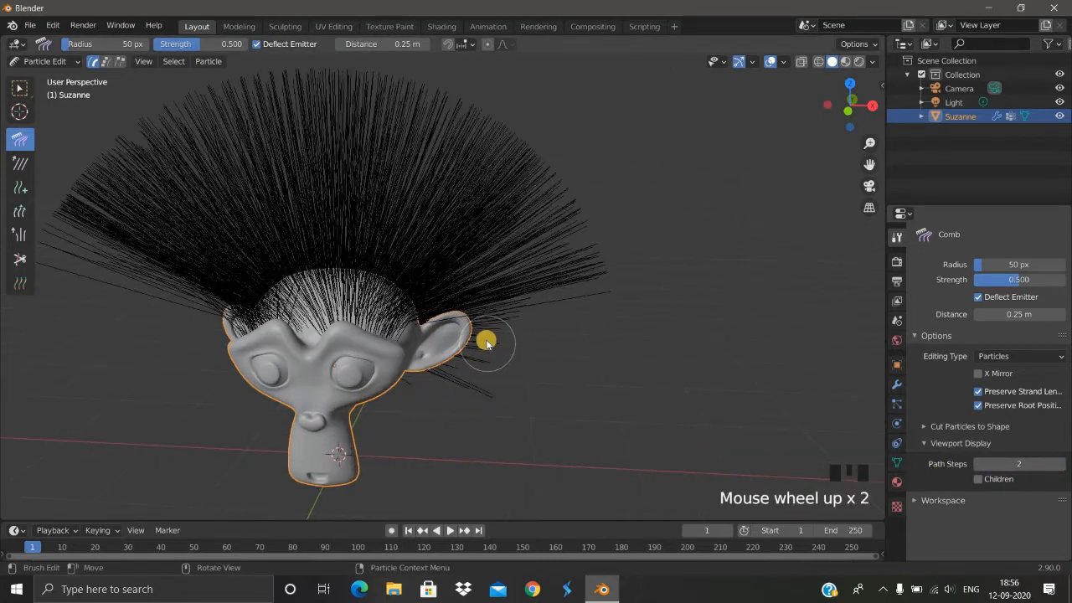
key(f)
click(563, 364)
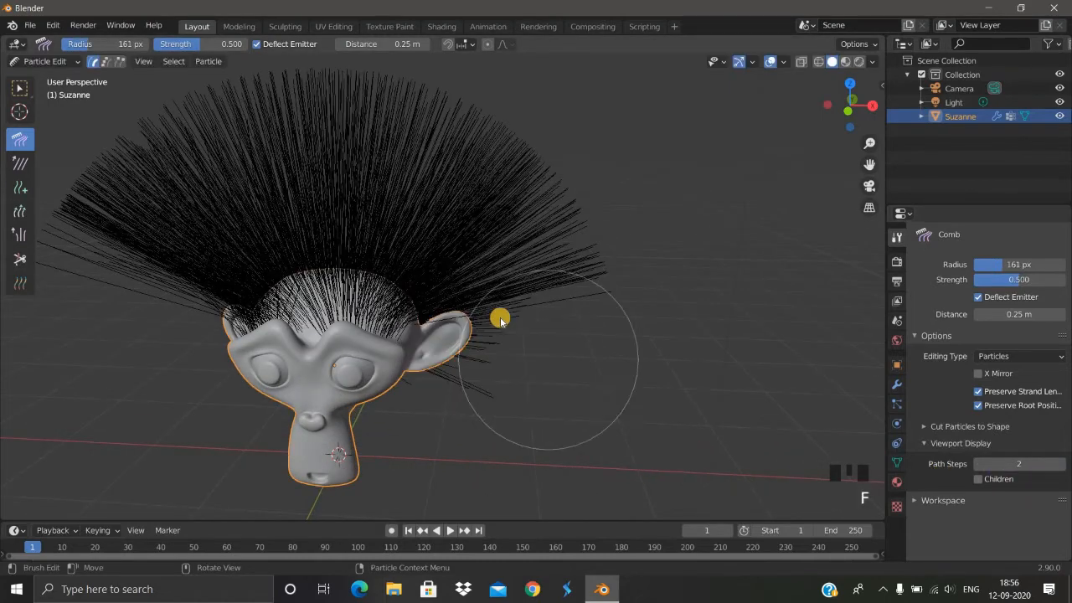
middle_drag(473, 321, 489, 319)
key(KP_1)
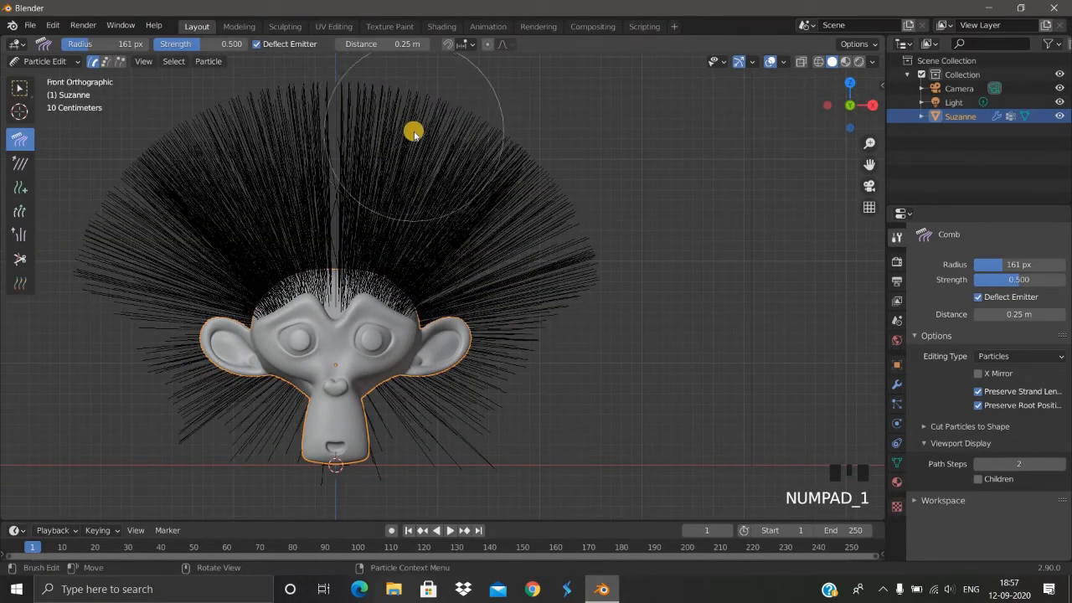
key(f)
click(352, 126)
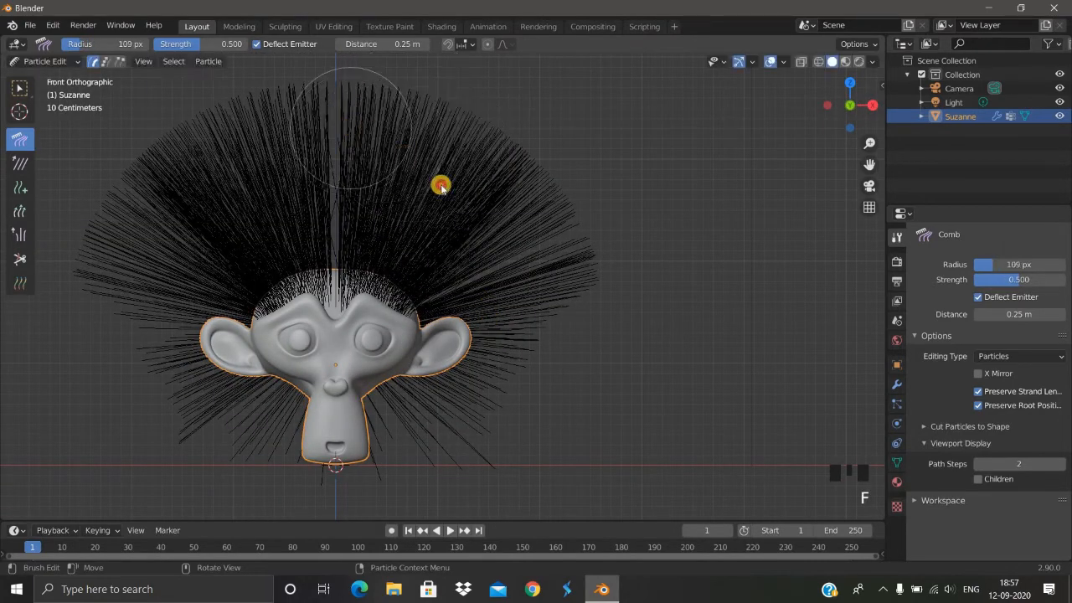
Comb the upper hair on the monkey's left side outward and raise the viewport display Path Steps to 5
mouse_move(409, 136)
mouse_down()
mouse_move(548, 251)
mouse_move(560, 280)
mouse_up()
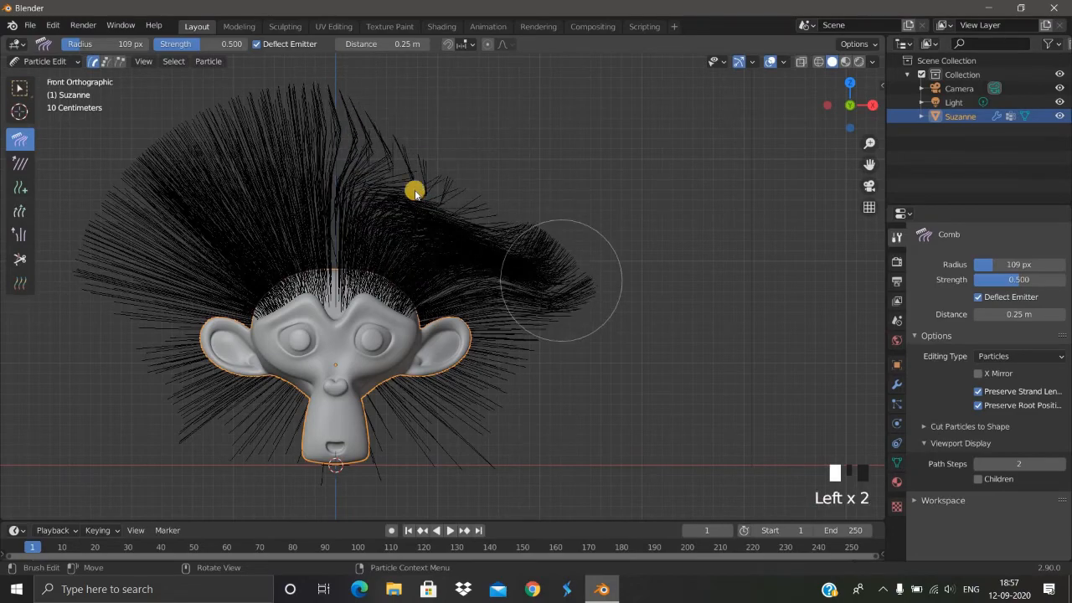
scroll(455, 144, up, 3)
scroll(455, 144, up, 3)
shift+middle_drag(472, 146, 460, 285)
scroll(460, 284, up, 2)
shift+middle_drag(515, 357, 454, 266)
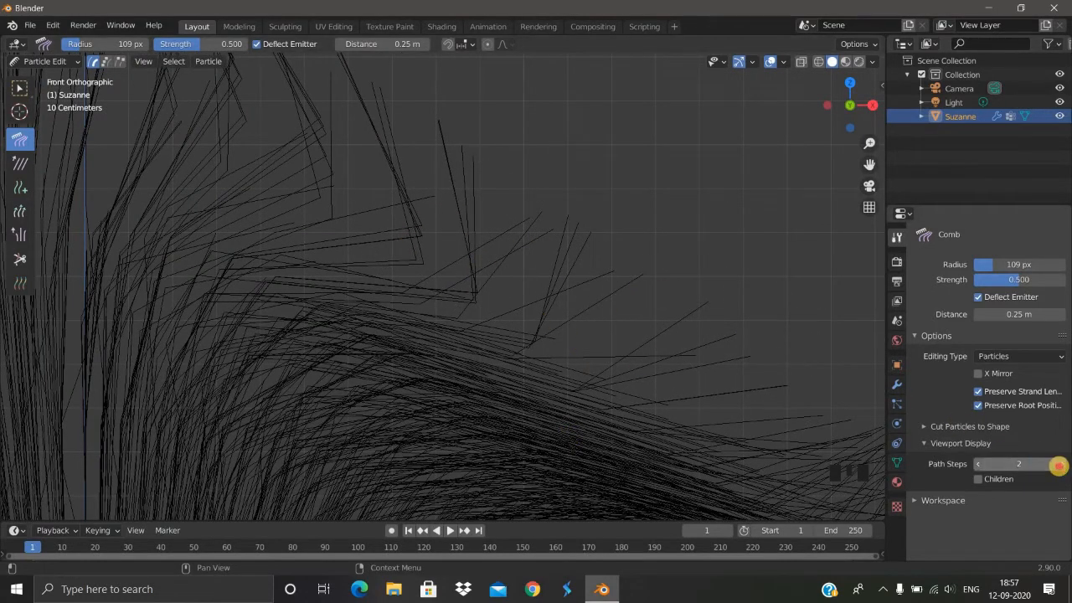
click(1060, 465)
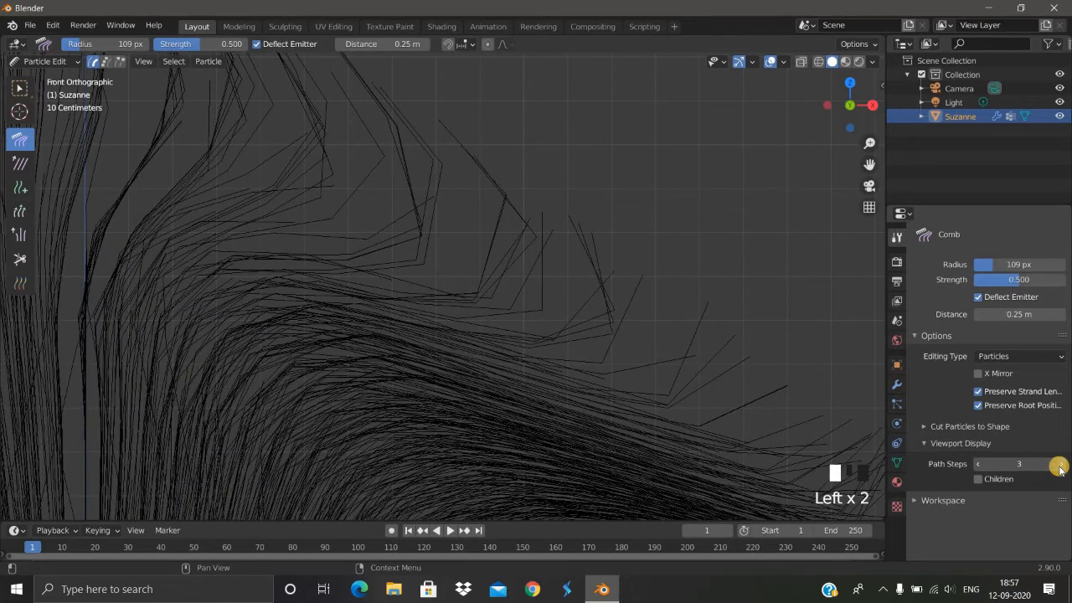
click(1059, 464)
Comb the upright hair on the monkey's left side outward and down past the left ear in front view
scroll(482, 284, down, 2)
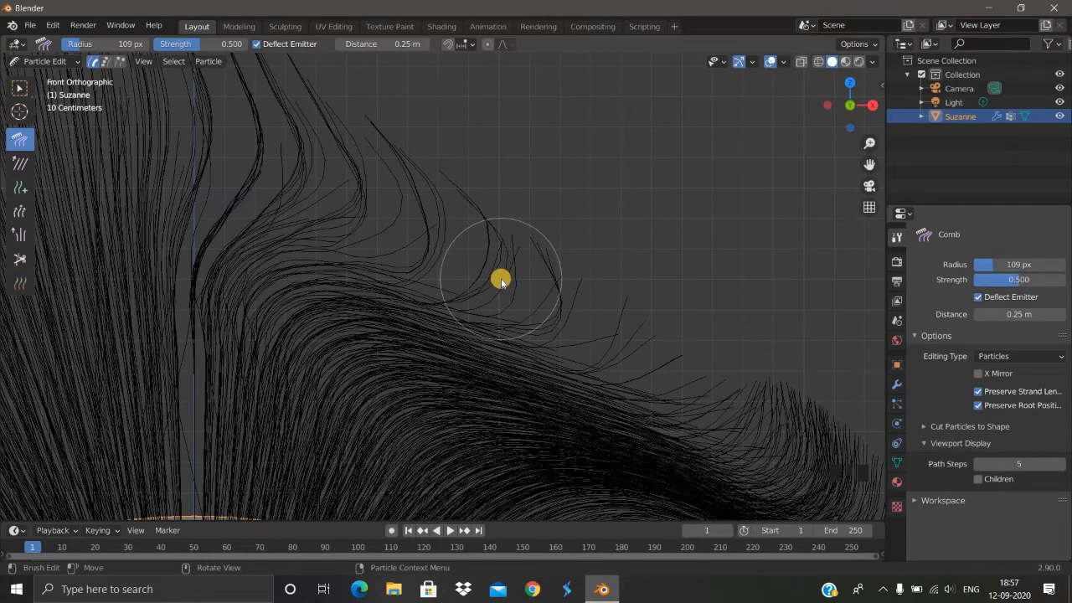
mouse_move(495, 277)
shift+middle_down()
mouse_move(478, 278)
mouse_move(400, 175)
shift+middle_up()
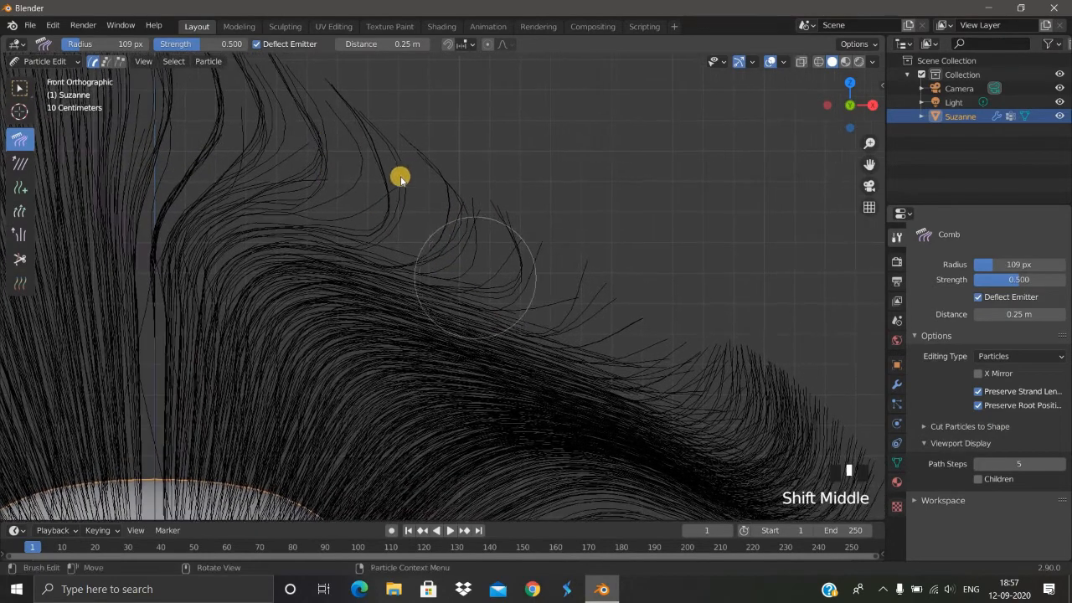
mouse_move(510, 290)
shift+middle_down()
mouse_move(494, 239)
mouse_move(433, 239)
shift+middle_up()
scroll(514, 244, down, 3)
scroll(414, 165, up, 1)
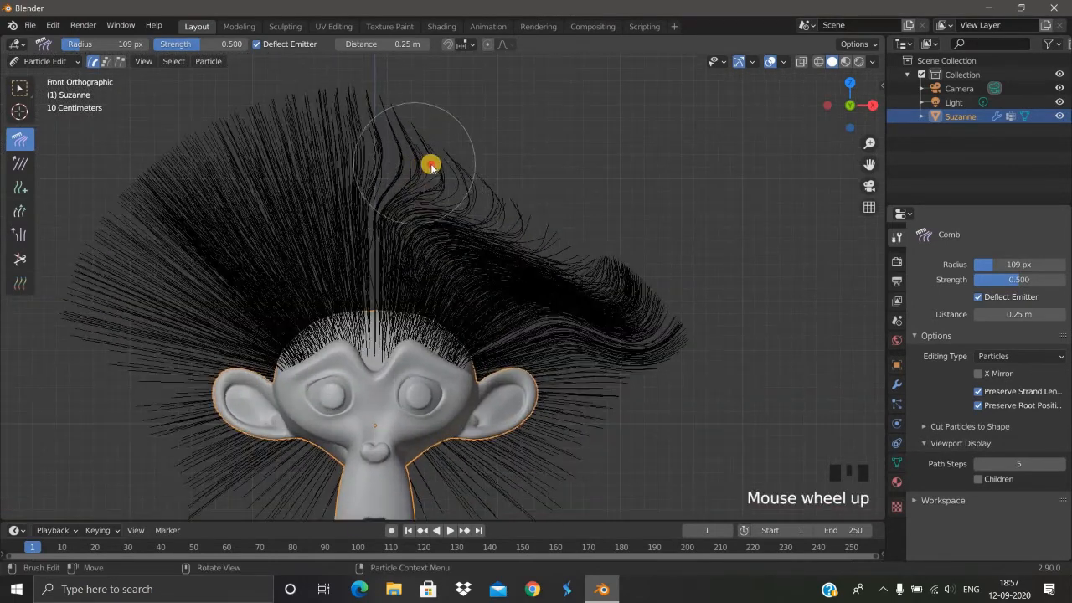
mouse_move(524, 244)
mouse_down()
mouse_move(436, 177)
mouse_move(558, 284)
mouse_up()
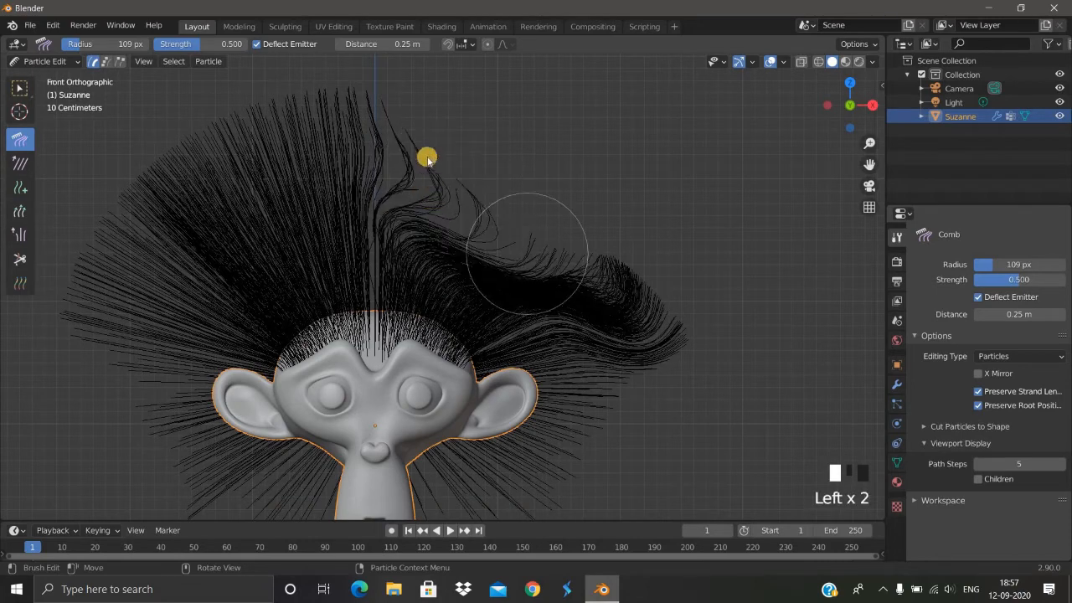
drag(405, 158, 557, 268)
drag(436, 180, 589, 285)
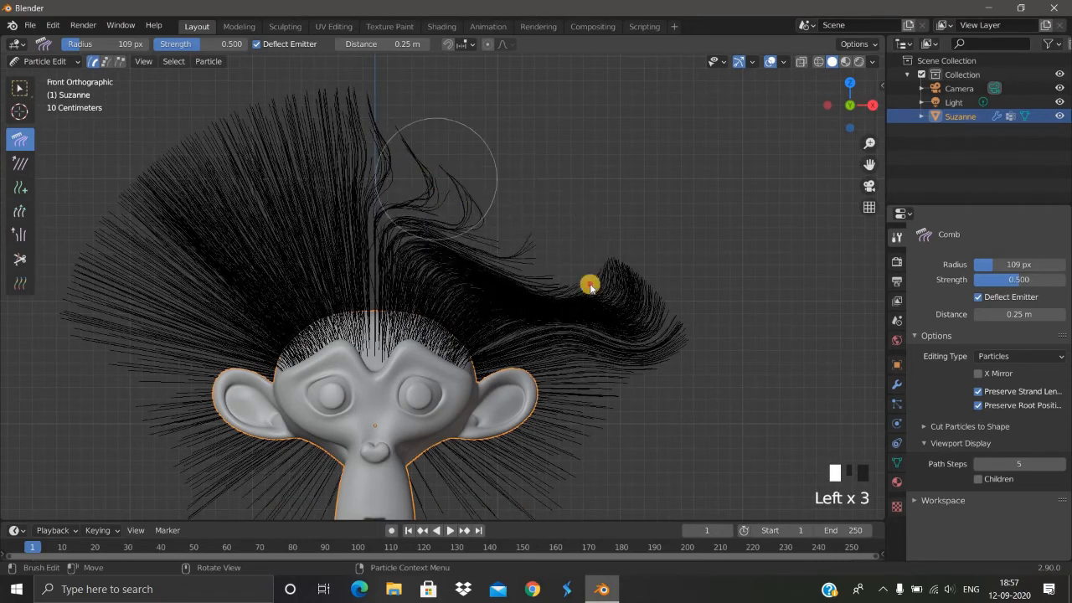
drag(471, 175, 603, 355)
click(608, 353)
mouse_move(553, 246)
mouse_down()
mouse_move(631, 421)
mouse_move(631, 455)
mouse_up()
mouse_move(639, 371)
mouse_down()
mouse_move(622, 361)
mouse_move(601, 499)
mouse_up()
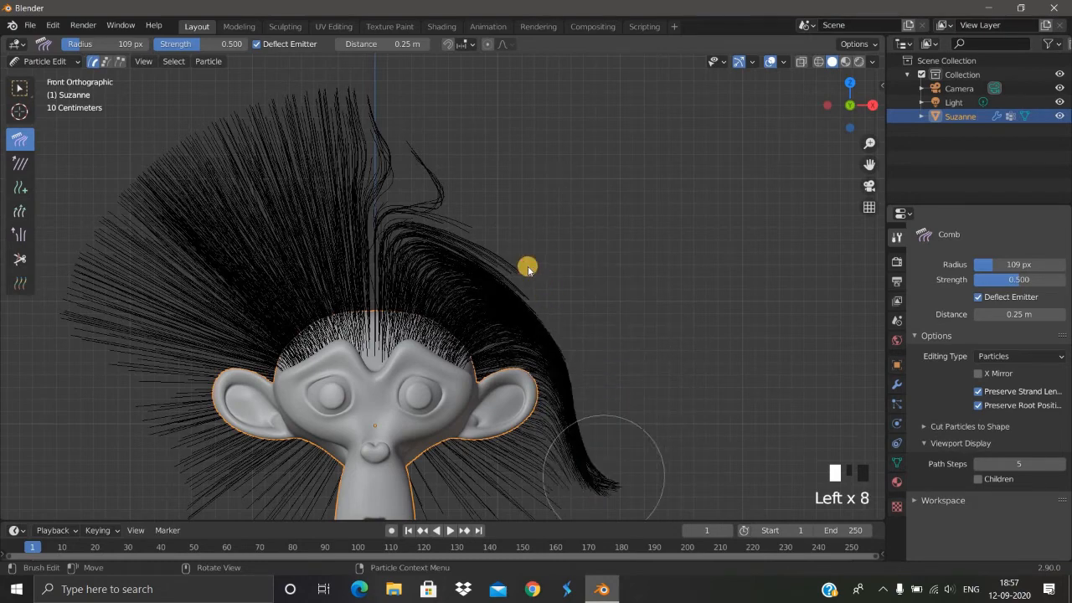
Comb the left-side hair inward against the head and smooth the stray strands down beside the left ear
drag(527, 265, 586, 466)
drag(497, 273, 531, 464)
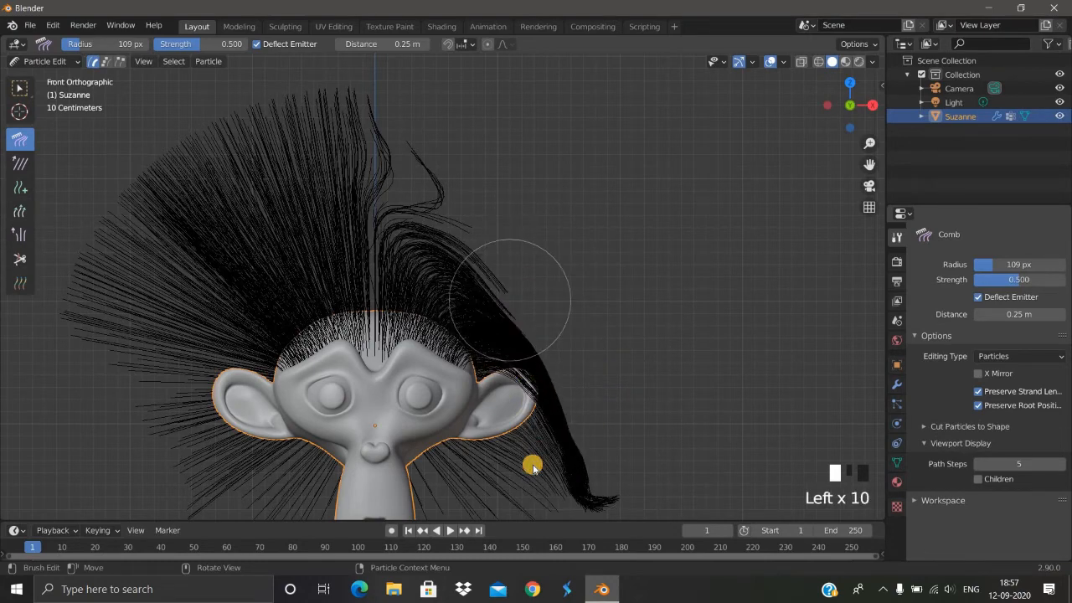
mouse_move(497, 283)
mouse_down()
mouse_move(544, 469)
mouse_move(540, 511)
mouse_up()
drag(538, 411, 538, 527)
drag(475, 236, 440, 209)
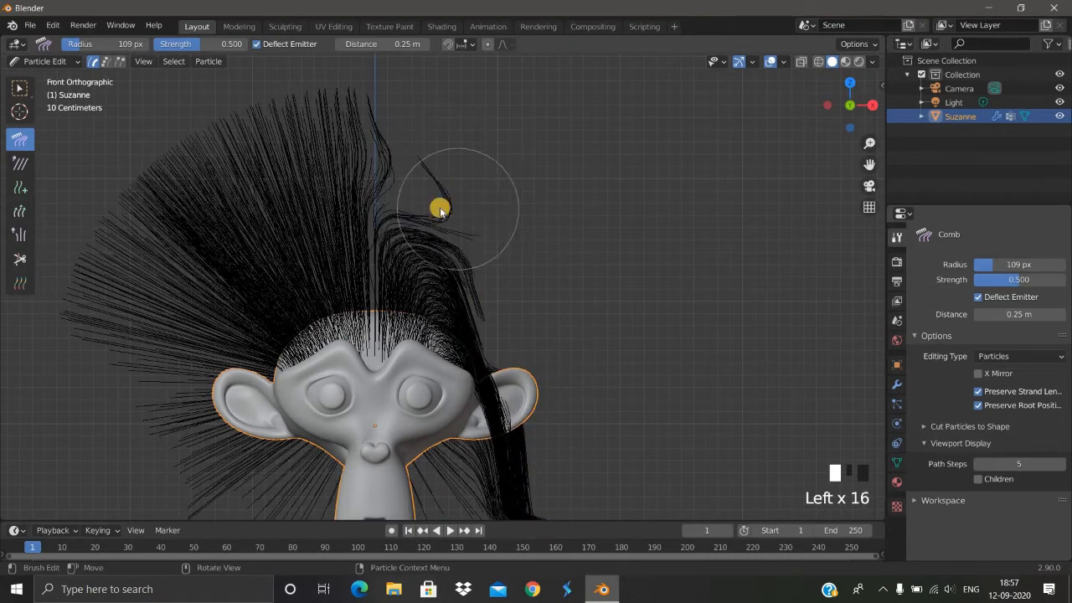
mouse_move(507, 292)
mouse_down()
mouse_move(498, 261)
mouse_move(445, 235)
mouse_move(541, 328)
mouse_move(545, 383)
mouse_move(493, 270)
mouse_up()
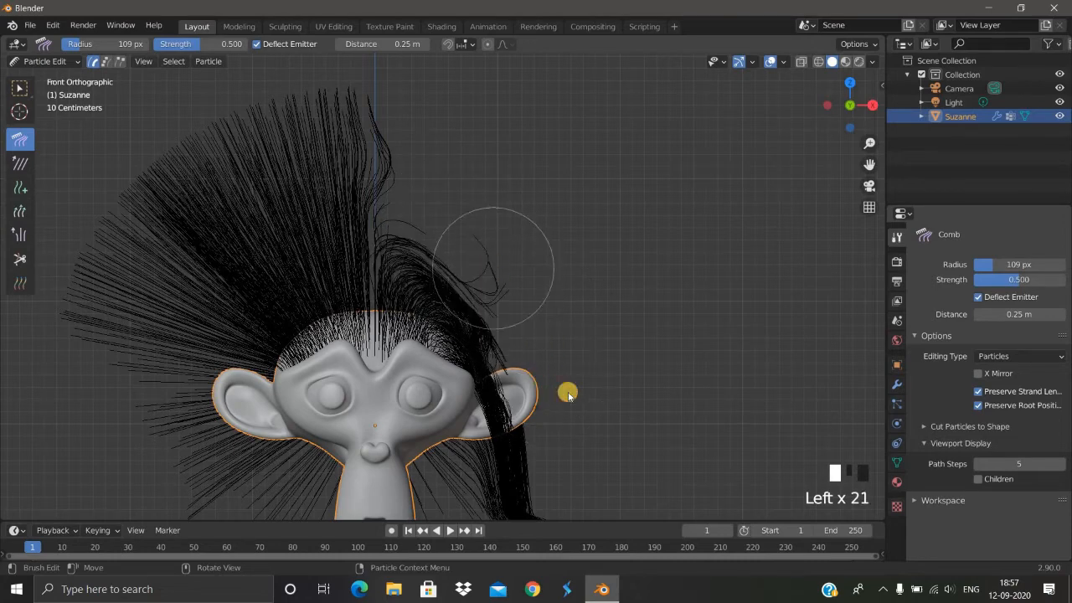
drag(567, 395, 528, 325)
mouse_move(474, 270)
mouse_down()
mouse_move(497, 304)
mouse_move(531, 424)
mouse_move(506, 326)
mouse_up()
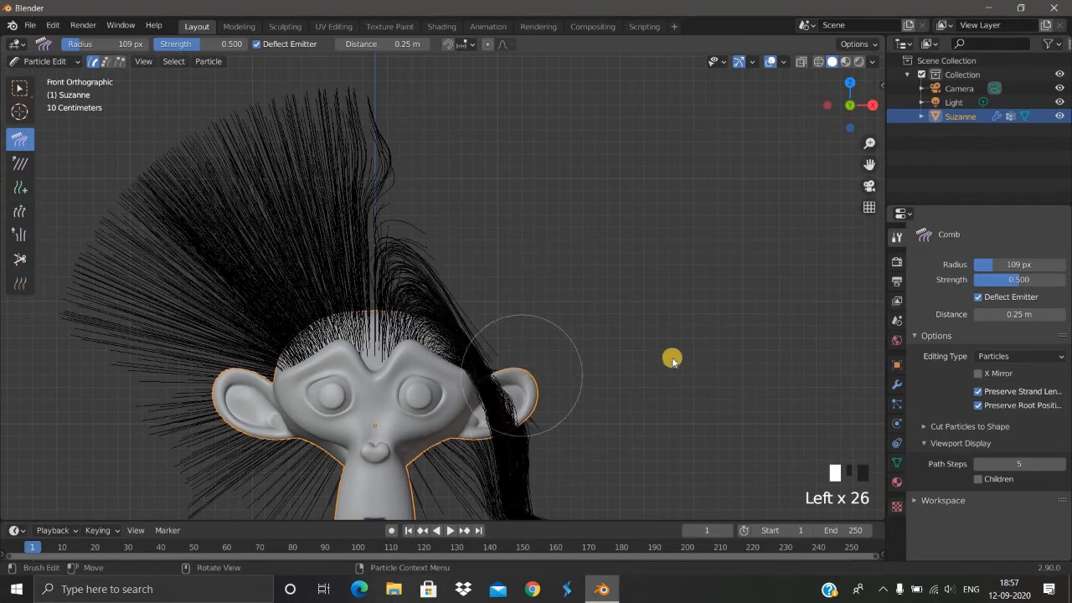
Set Path Steps to 4 and comb the hair at the back of the head downward from a side view
middle_drag(683, 344, 526, 434)
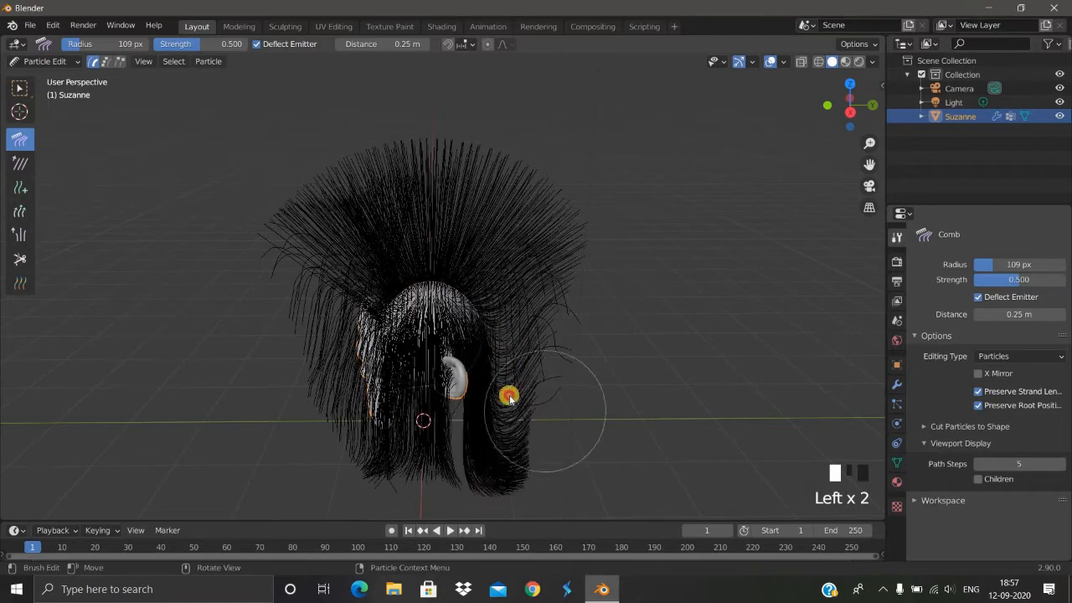
middle_drag(595, 413, 540, 392)
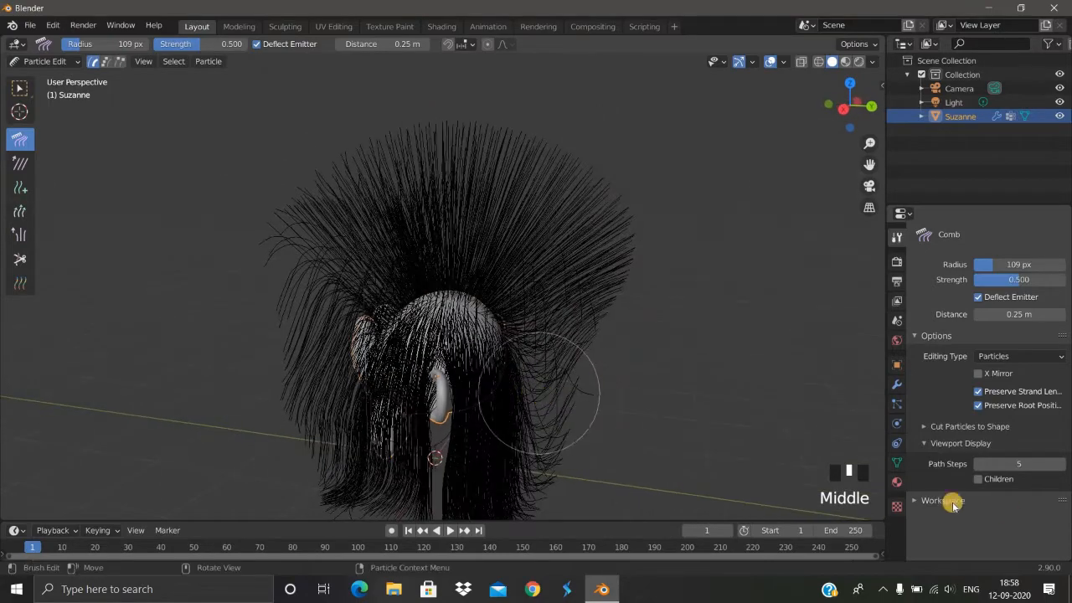
click(980, 465)
drag(542, 407, 561, 450)
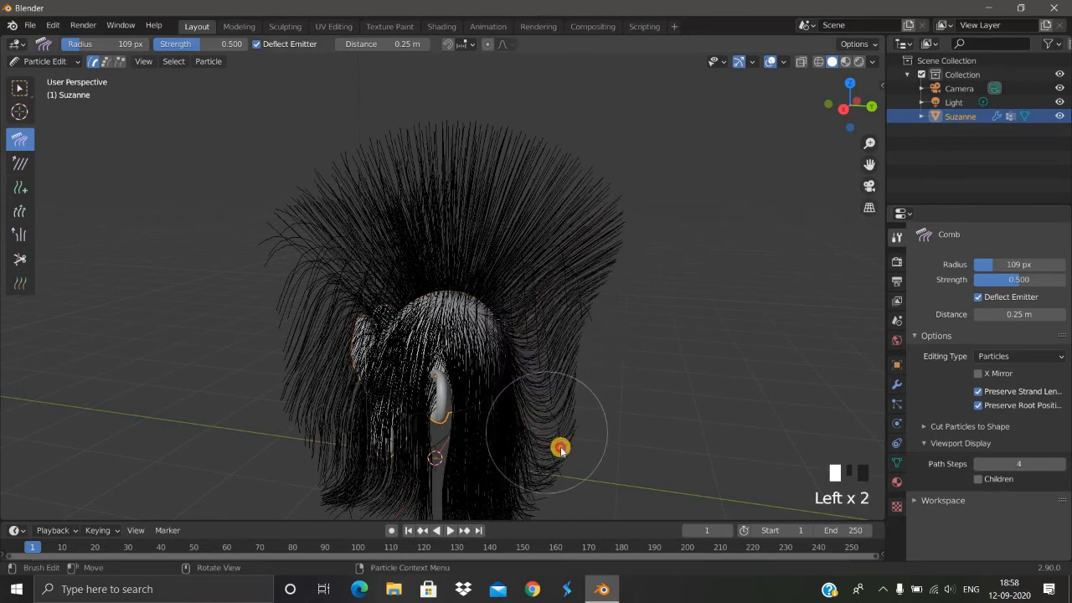
drag(537, 349, 540, 460)
drag(538, 356, 544, 460)
drag(531, 304, 540, 431)
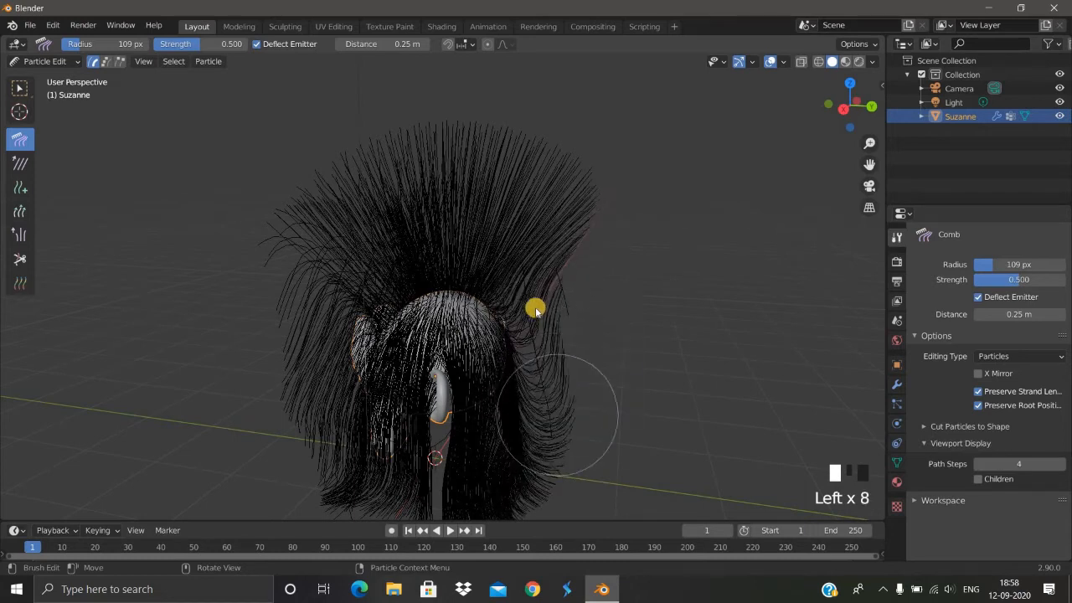
drag(536, 309, 555, 438)
drag(534, 314, 527, 397)
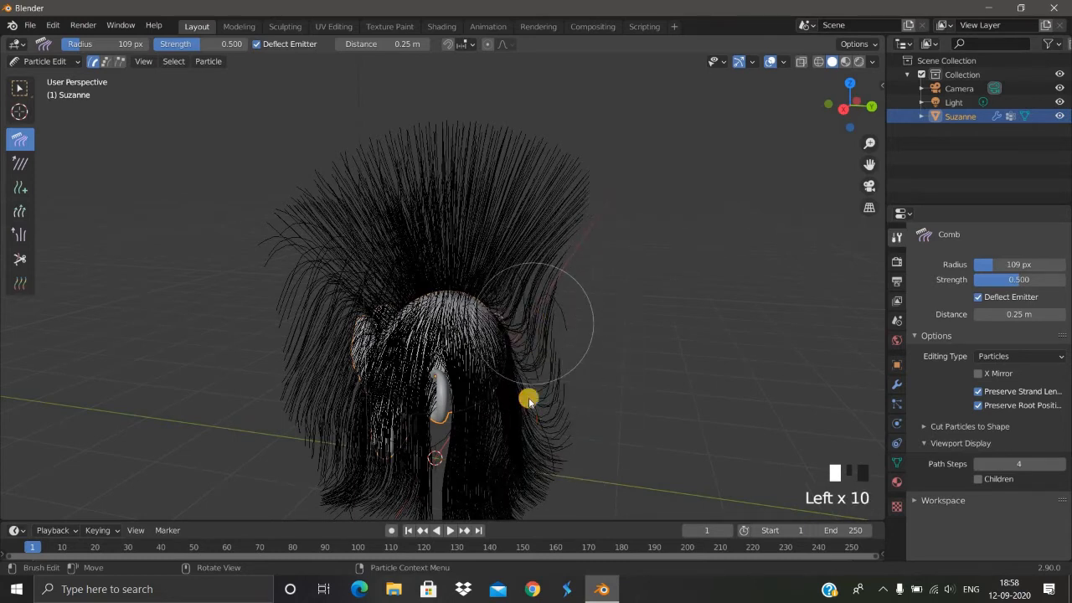
drag(531, 316, 541, 443)
drag(537, 319, 543, 444)
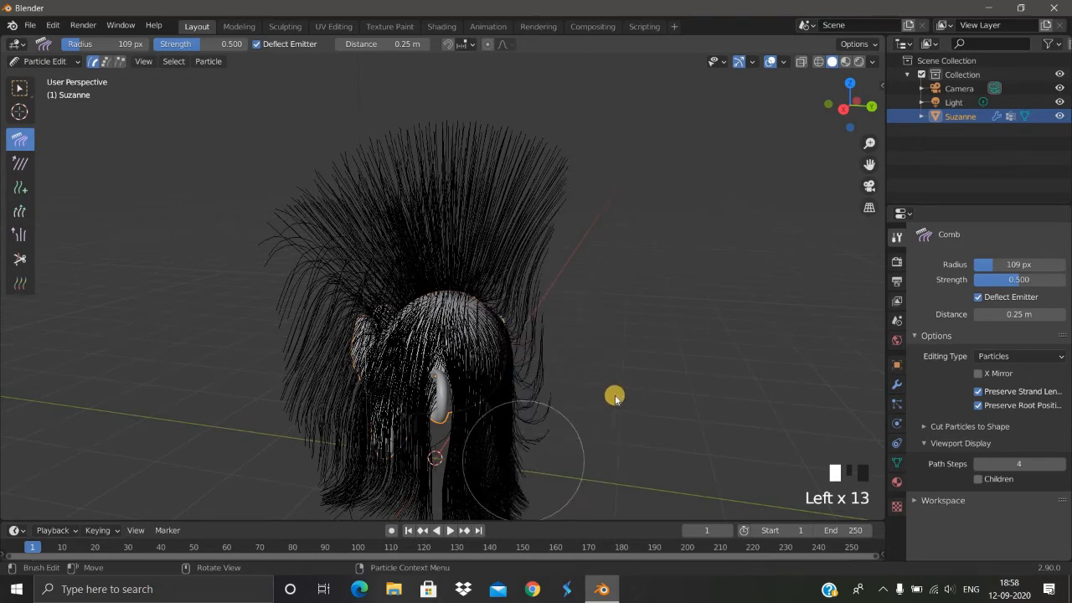
Comb the back hair downward from a rear view, sweeping it toward the monkey's left side
middle_drag(614, 394, 553, 465)
drag(561, 330, 555, 491)
drag(547, 378, 408, 436)
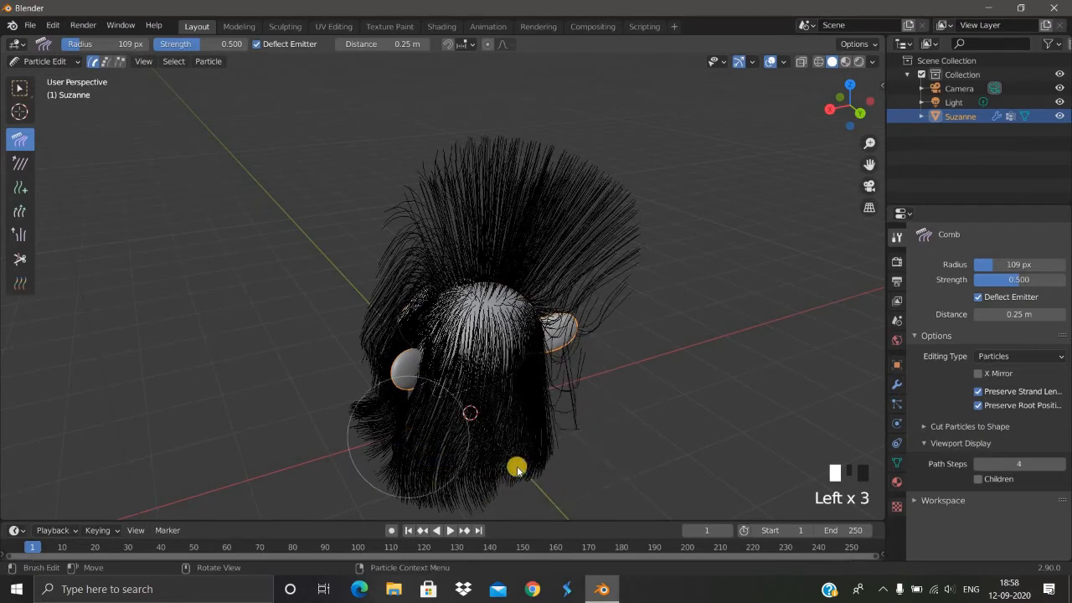
Comb the upright hair on the monkey's right side outward and down past the right ear
mouse_move(515, 467)
middle_down()
mouse_move(653, 411)
mouse_move(641, 350)
mouse_move(447, 220)
mouse_move(338, 218)
middle_up()
mouse_move(343, 211)
mouse_down()
mouse_move(366, 190)
mouse_move(267, 347)
mouse_move(287, 252)
mouse_move(239, 388)
mouse_up()
drag(292, 276, 245, 388)
drag(272, 314, 275, 459)
drag(277, 297, 285, 503)
drag(274, 369, 280, 510)
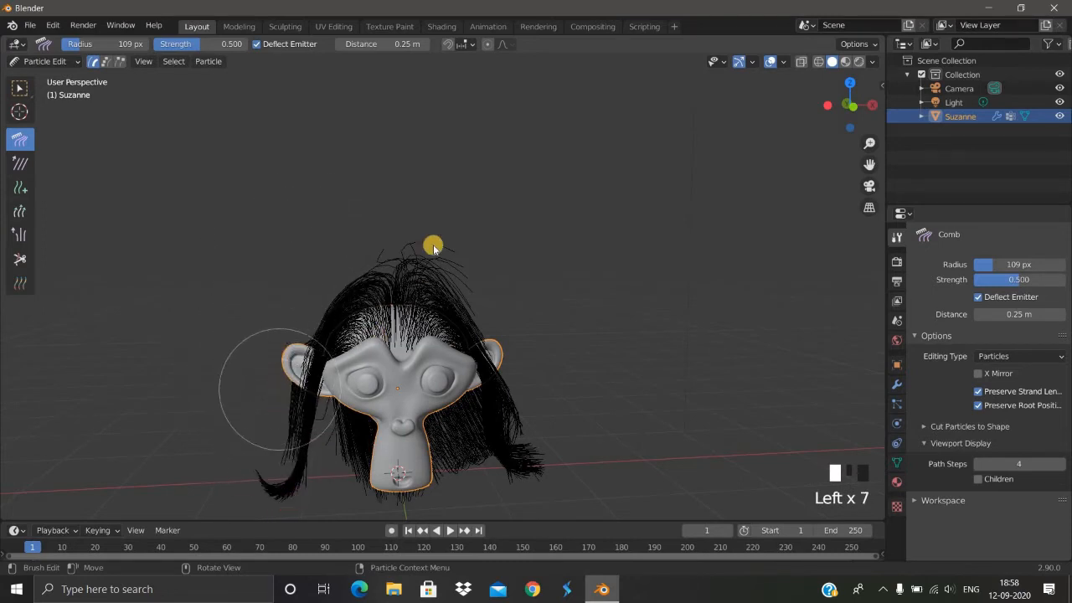
Part the loose strands on top of the head by combing them down toward both sides
mouse_move(423, 260)
mouse_down()
mouse_move(486, 340)
mouse_move(498, 398)
mouse_up()
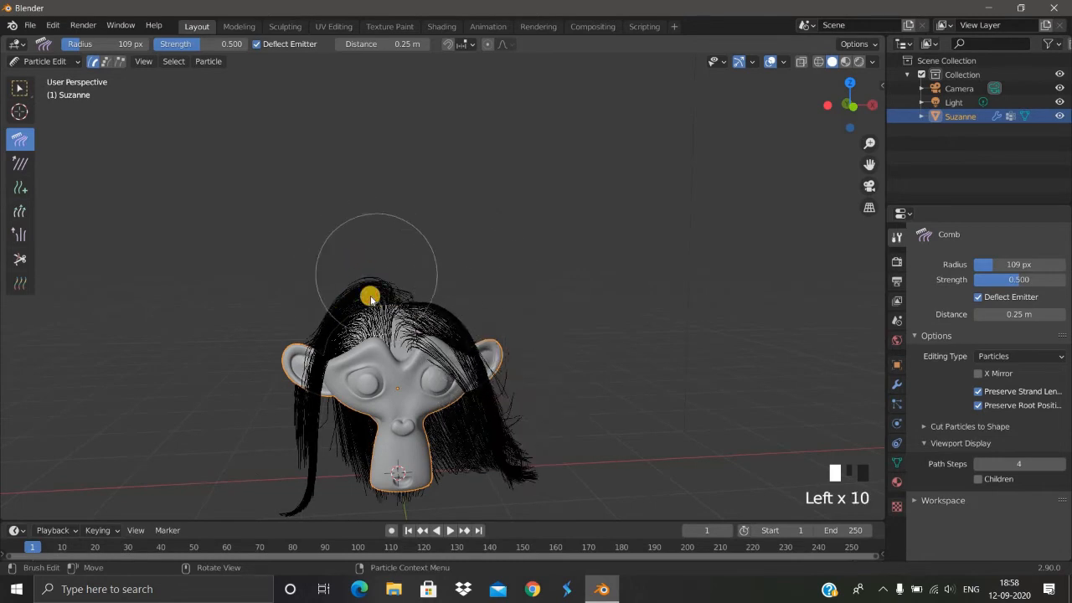
drag(371, 296, 301, 389)
mouse_move(293, 344)
mouse_down()
mouse_move(286, 469)
mouse_move(363, 455)
mouse_up()
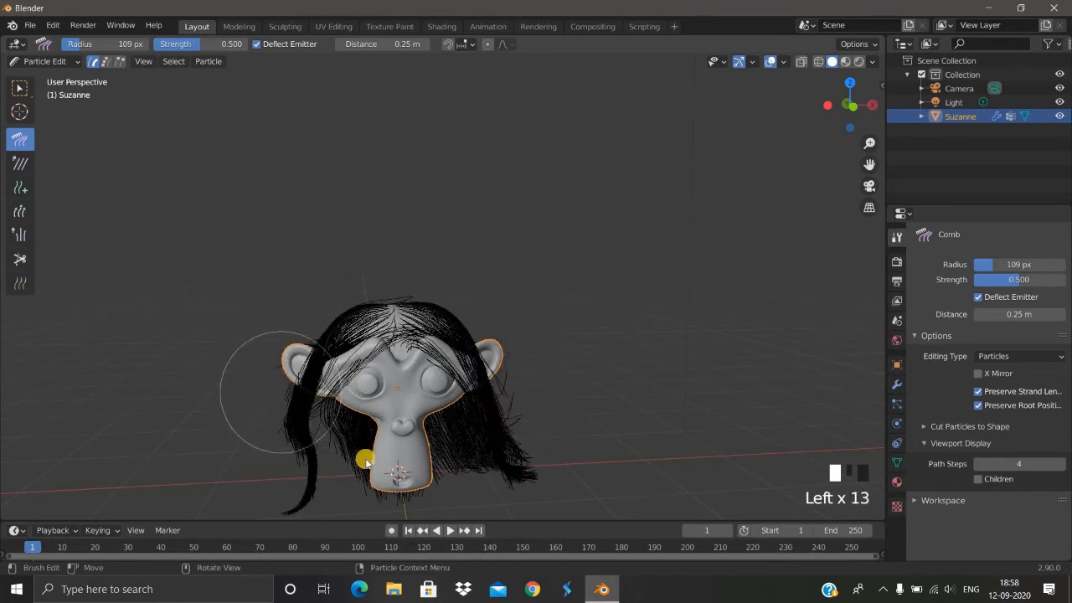
Reduce the Comb radius to 51 px and comb the stray strands around the ears and front from above
mouse_move(453, 485)
middle_down()
mouse_move(608, 469)
mouse_move(630, 455)
middle_up()
scroll(575, 475, up, 2)
key(f)
click(636, 435)
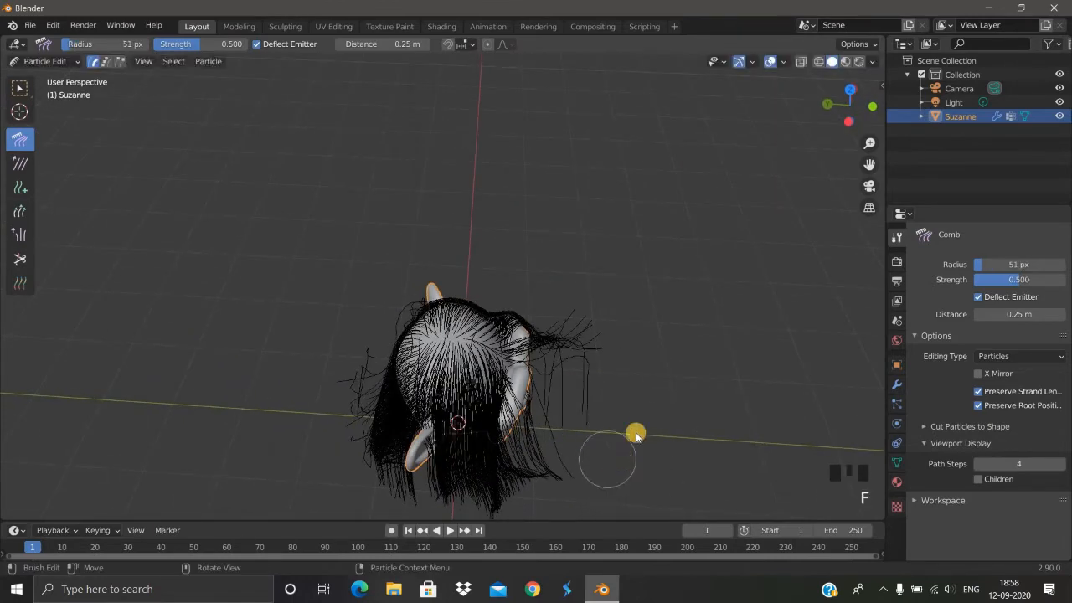
drag(610, 429, 596, 424)
mouse_move(595, 423)
middle_down()
mouse_move(544, 419)
mouse_move(448, 464)
middle_up()
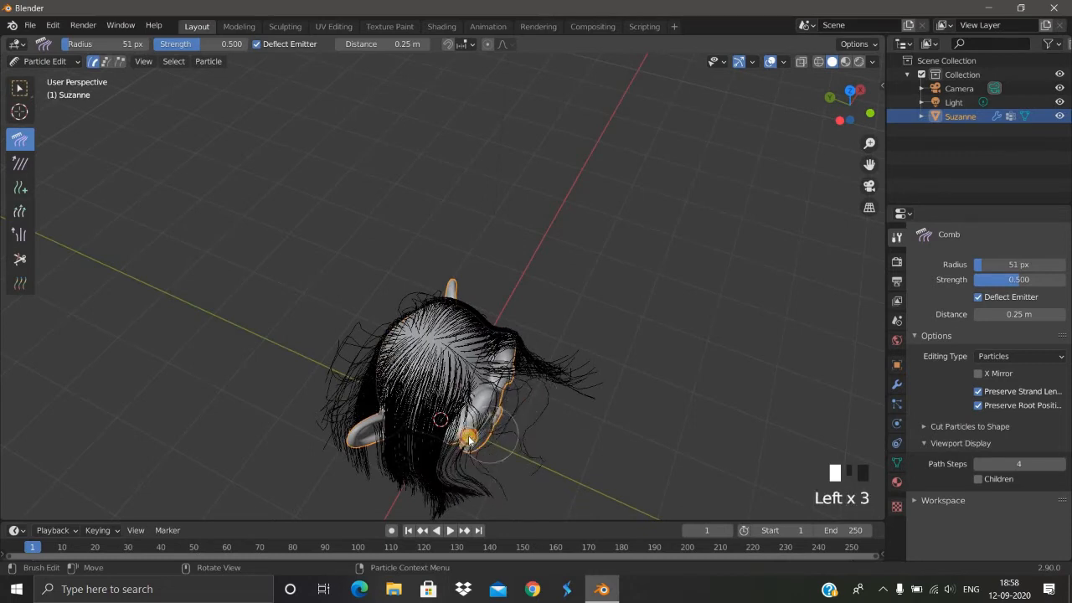
mouse_move(469, 439)
mouse_down()
mouse_move(461, 448)
mouse_move(455, 421)
mouse_move(549, 395)
mouse_move(545, 419)
mouse_move(443, 443)
mouse_move(441, 407)
mouse_move(503, 424)
mouse_move(455, 431)
mouse_move(462, 474)
mouse_move(432, 545)
mouse_move(478, 438)
mouse_move(407, 479)
mouse_move(471, 419)
mouse_move(435, 447)
mouse_move(412, 498)
mouse_move(450, 464)
mouse_move(452, 497)
mouse_move(426, 531)
mouse_move(507, 346)
mouse_move(479, 378)
mouse_up()
mouse_move(479, 378)
middle_down()
mouse_move(401, 362)
mouse_move(434, 362)
middle_up()
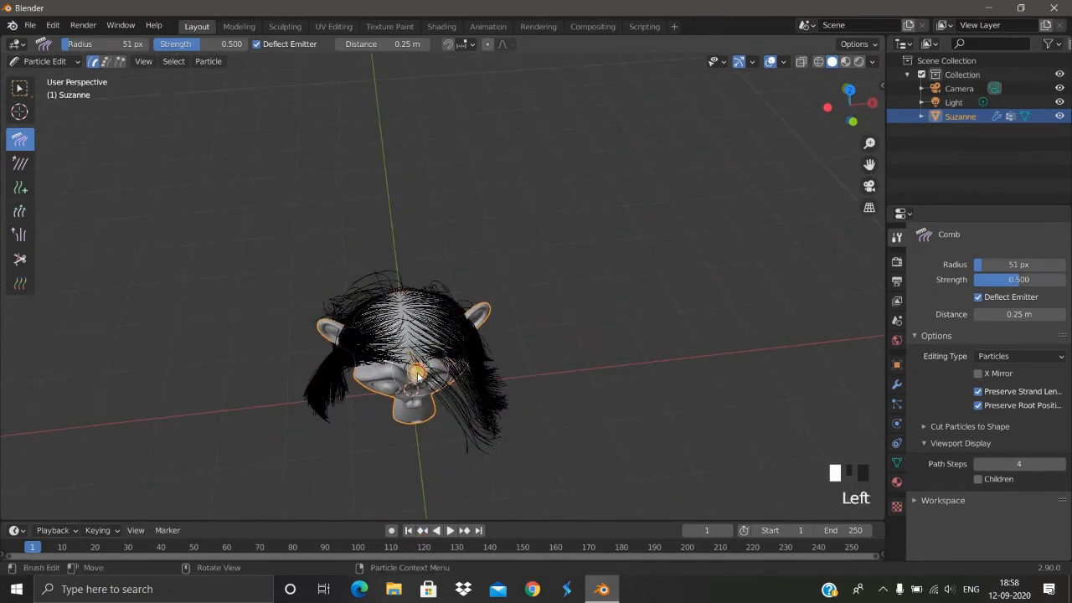
Comb the strands hanging over the face aside and draw the remaining loose hair downward
mouse_move(453, 359)
mouse_down()
mouse_move(464, 371)
mouse_move(445, 433)
mouse_move(361, 443)
mouse_up()
mouse_move(361, 443)
middle_down()
mouse_move(347, 371)
mouse_move(395, 371)
middle_up()
mouse_move(395, 372)
mouse_down()
mouse_move(383, 345)
mouse_move(428, 376)
mouse_move(441, 413)
mouse_up()
mouse_move(425, 365)
mouse_down()
mouse_move(422, 460)
mouse_move(407, 371)
mouse_move(422, 460)
mouse_up()
mouse_move(393, 352)
mouse_down()
mouse_move(404, 409)
mouse_move(385, 403)
mouse_move(413, 486)
mouse_up()
drag(407, 393, 425, 474)
Comb the left-side hair inward and straight down in front view, enlarging the Comb radius to 84 px
key(KP_1)
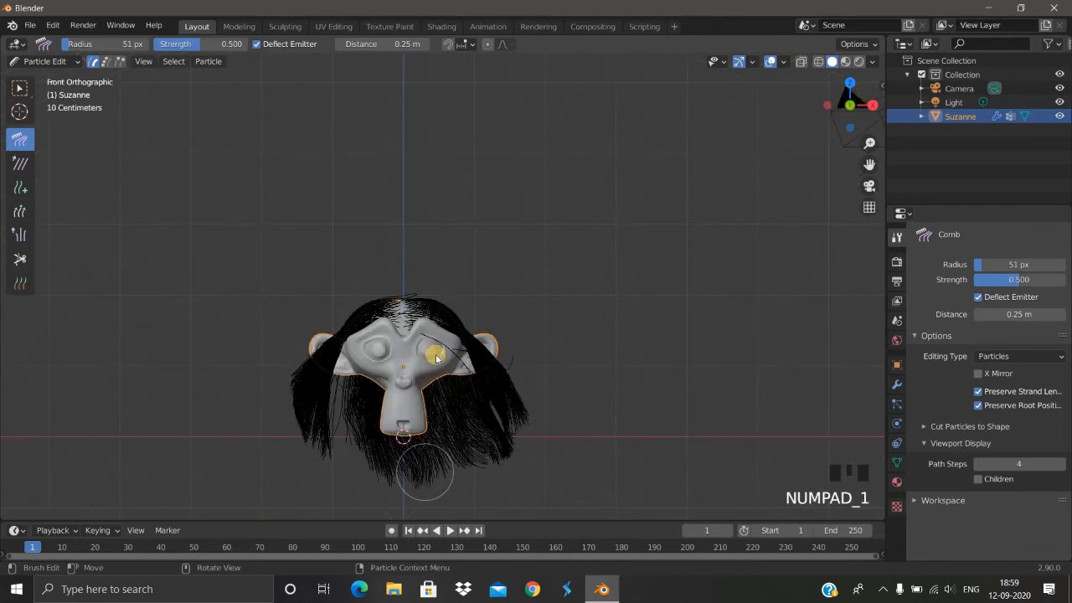
drag(484, 351, 487, 425)
drag(498, 333, 483, 459)
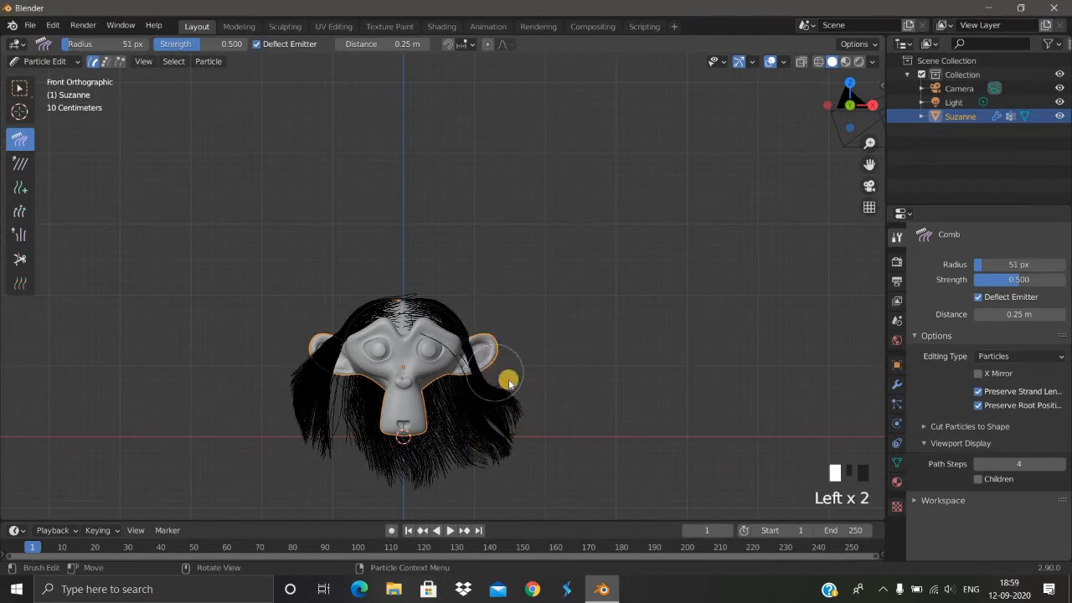
drag(509, 382, 490, 455)
key(f)
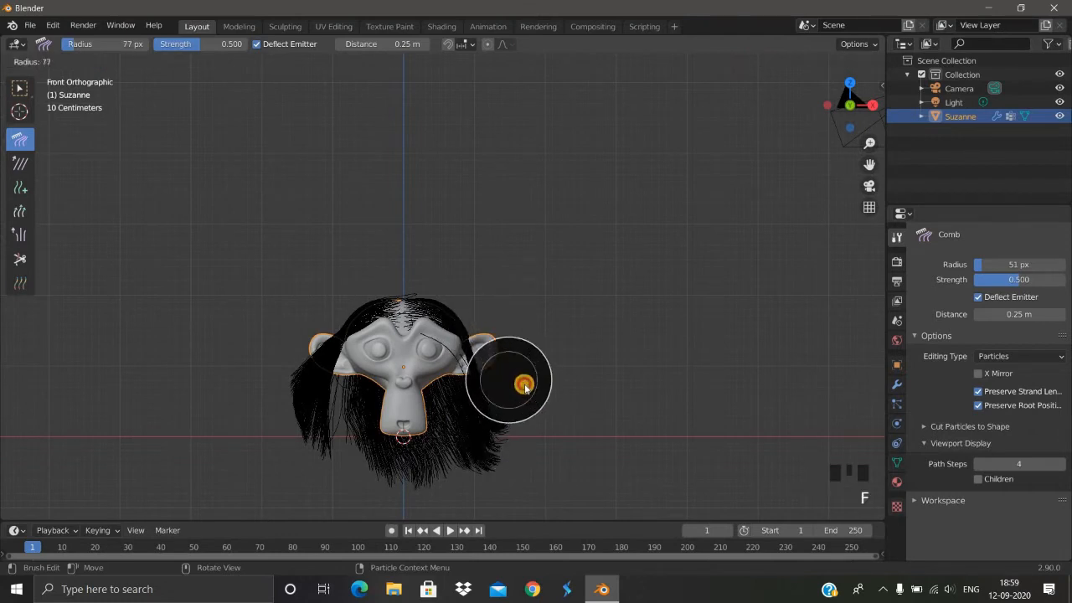
click(526, 388)
drag(490, 346, 474, 443)
drag(481, 402, 471, 443)
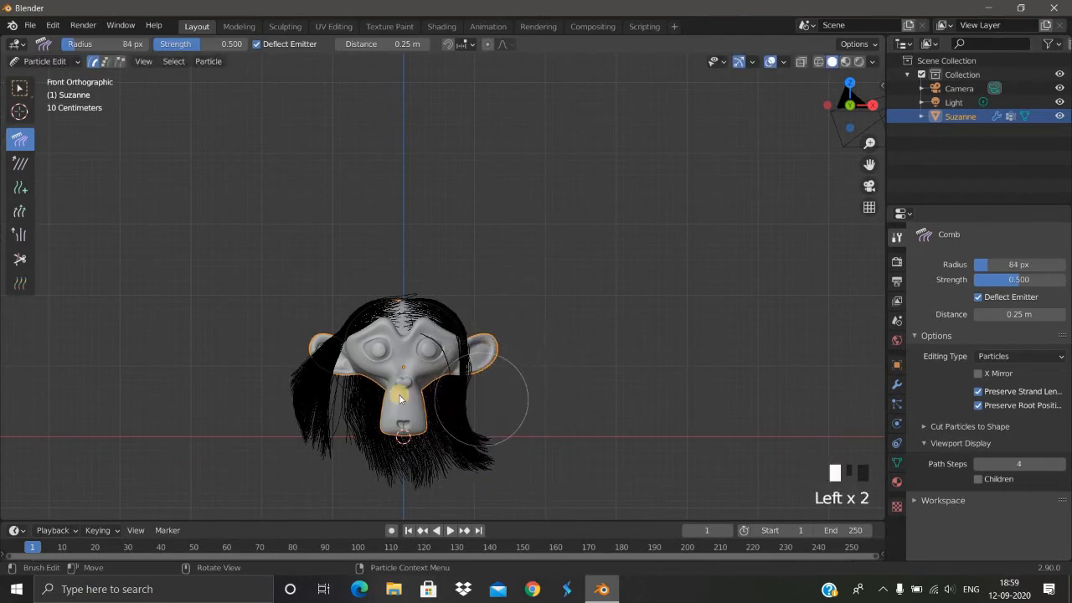
Comb the right-side hair inward behind the ear and straighten the lower hair ends downward
drag(268, 344, 309, 429)
drag(310, 318, 330, 431)
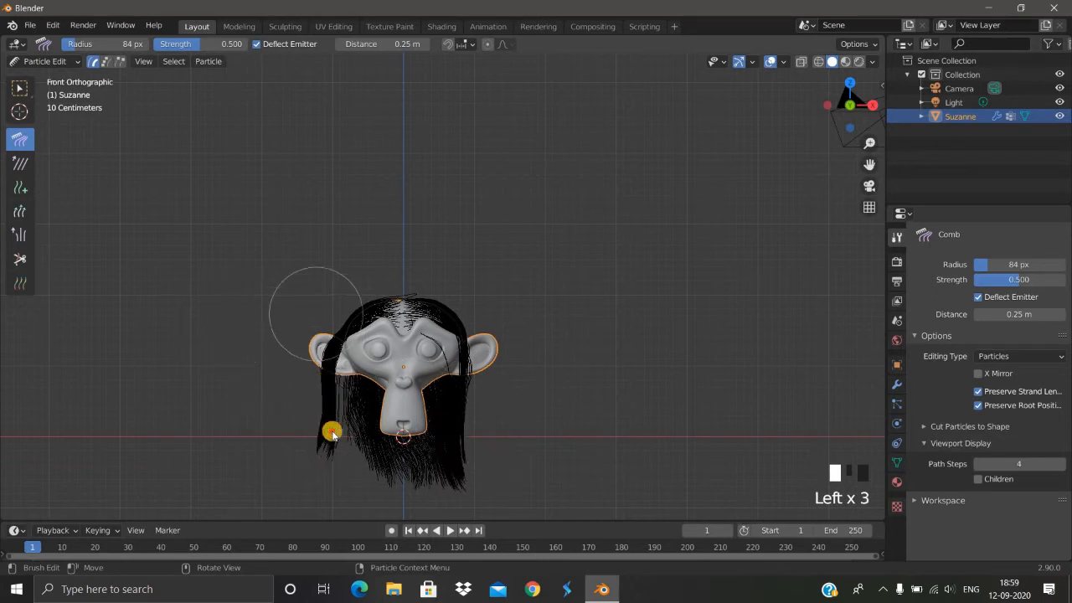
mouse_move(325, 369)
mouse_down()
mouse_move(338, 427)
mouse_move(371, 416)
mouse_move(354, 491)
mouse_up()
drag(358, 412, 397, 495)
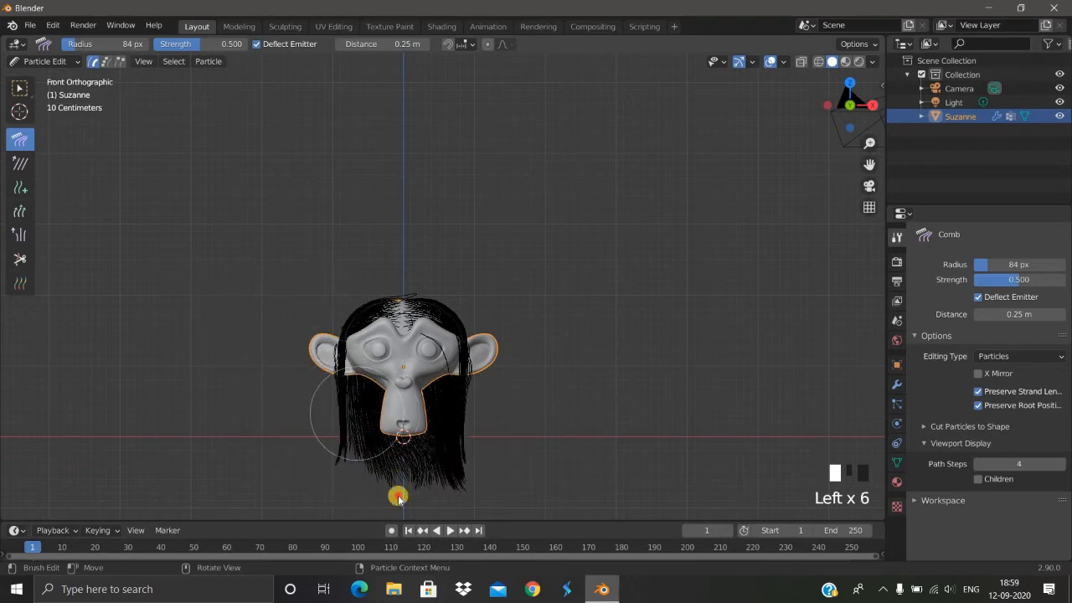
drag(402, 439, 412, 489)
drag(442, 441, 450, 533)
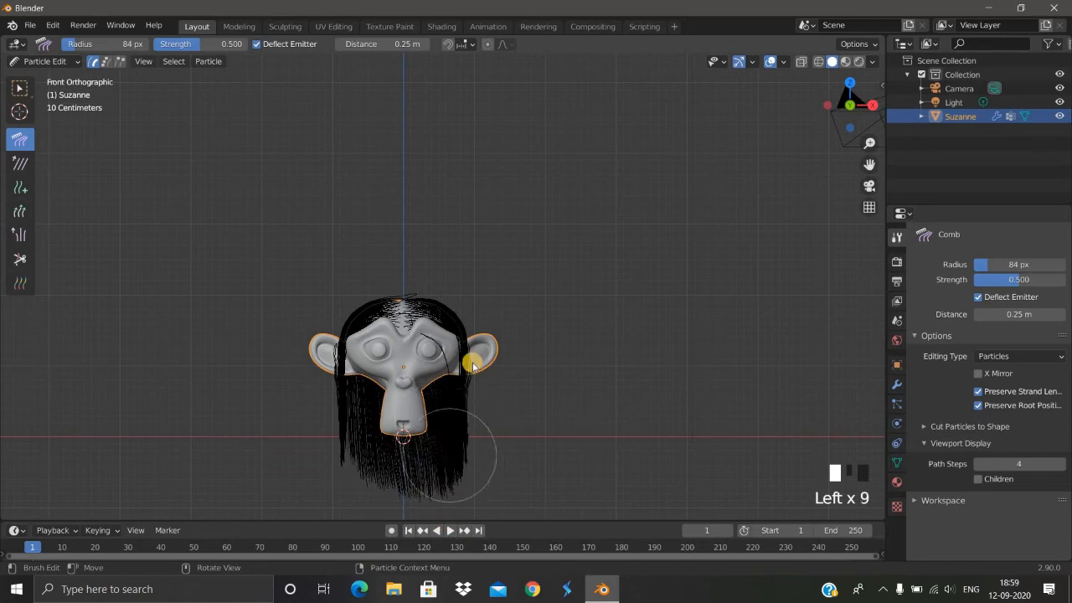
Comb the hair at the back and sides straight down from a rear three-quarter view
middle_drag(519, 391, 371, 340)
mouse_move(372, 340)
mouse_down()
mouse_move(387, 391)
mouse_move(397, 376)
mouse_move(398, 412)
mouse_up()
middle_drag(480, 371, 536, 363)
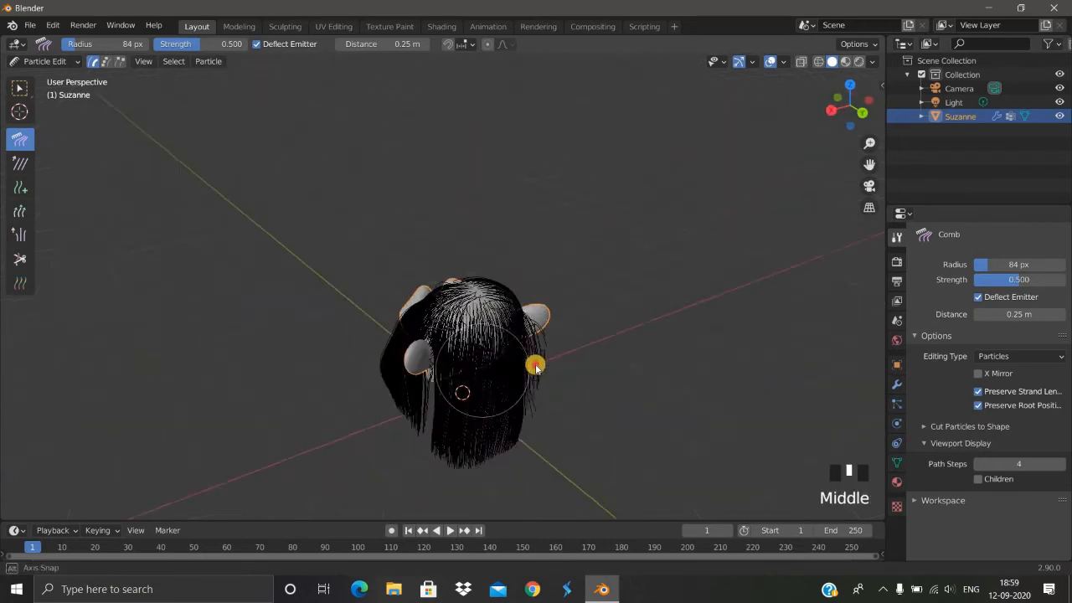
drag(538, 344, 531, 488)
drag(534, 365, 526, 444)
mouse_move(485, 356)
mouse_down()
mouse_move(450, 433)
mouse_move(445, 512)
mouse_up()
drag(421, 389, 385, 505)
drag(381, 342, 352, 536)
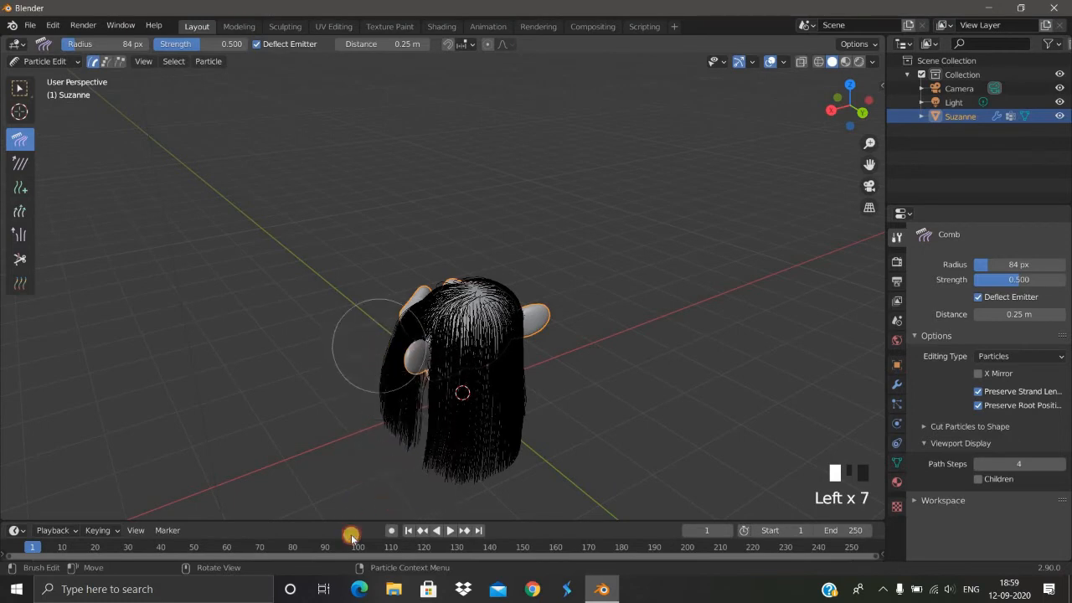
Comb the hair at the back of the head downward from a rear view, evening out the lower ends
drag(394, 427, 430, 416)
mouse_move(318, 376)
middle_down()
mouse_move(447, 393)
mouse_move(466, 510)
middle_up()
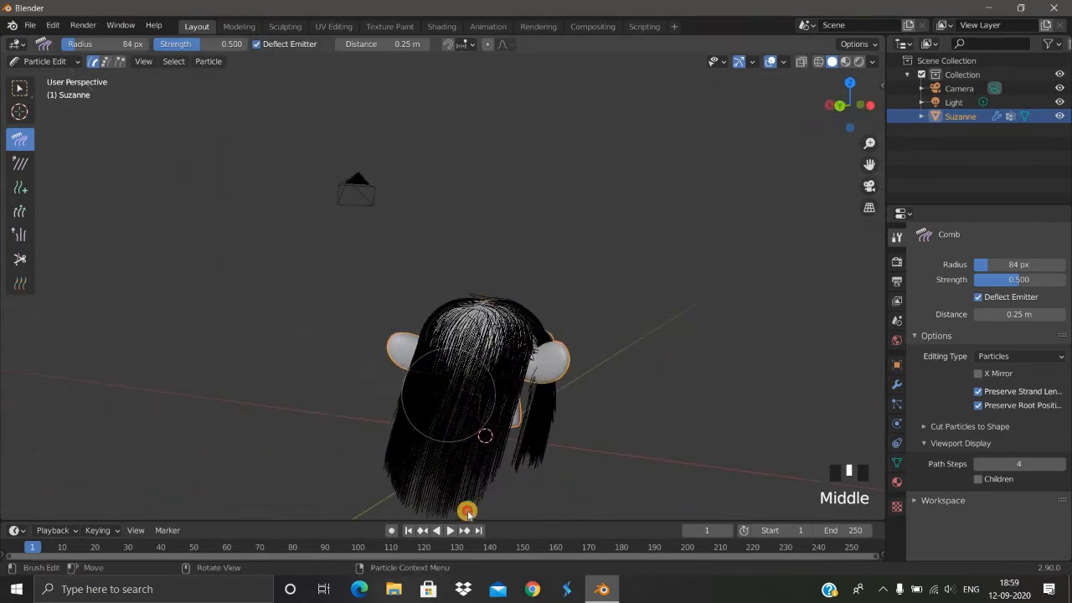
mouse_move(456, 494)
mouse_down()
mouse_move(442, 467)
mouse_move(437, 494)
mouse_up()
drag(425, 394, 385, 564)
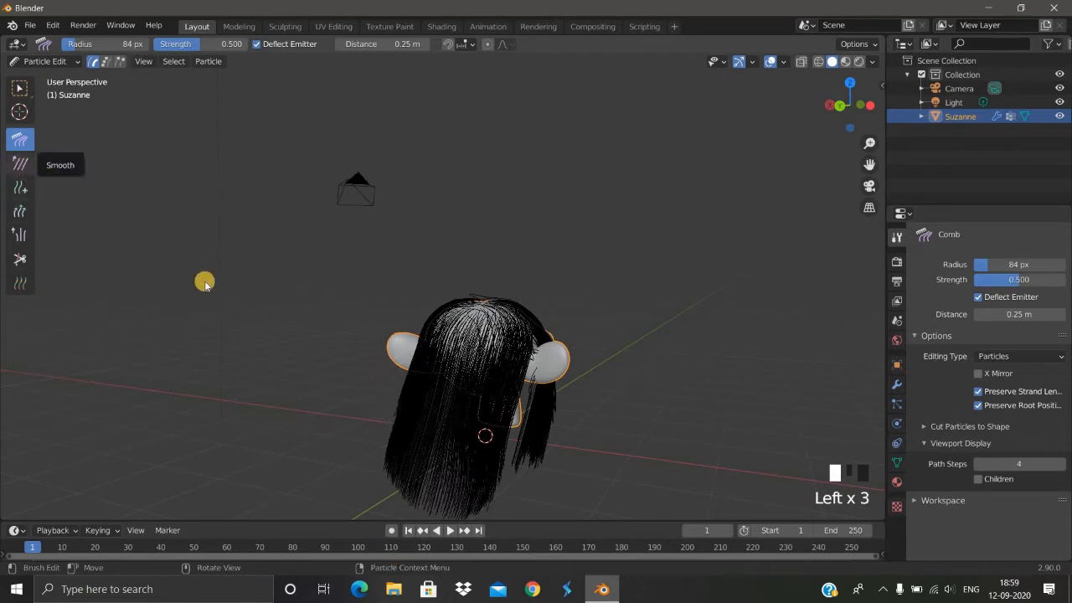
Comb the hair around and behind the ear downward from the side, gathering the loose outer strands
middle_drag(478, 466, 429, 440)
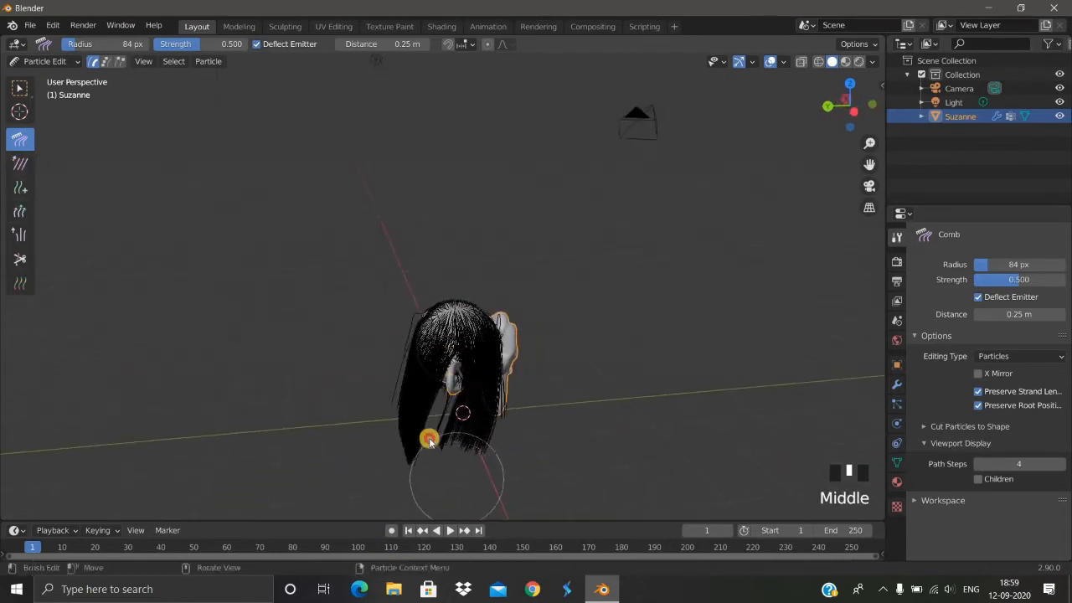
mouse_move(429, 440)
mouse_down()
mouse_move(453, 376)
mouse_move(433, 486)
mouse_up()
drag(397, 333, 438, 401)
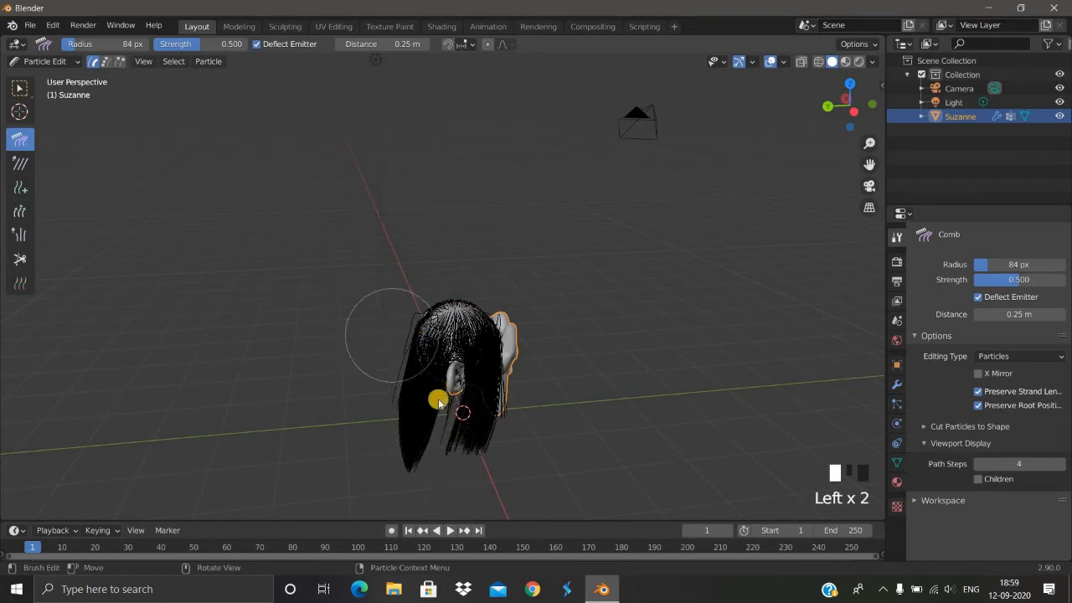
mouse_move(438, 401)
middle_down()
mouse_move(443, 313)
mouse_move(411, 394)
middle_up()
mouse_move(411, 395)
mouse_down()
mouse_move(411, 319)
mouse_move(391, 461)
mouse_move(659, 447)
mouse_up()
Cut the stray strands hanging across the eye using the Cut brush at a 26 px radius
scroll(422, 455, down, 2)
middle_drag(421, 455, 362, 444)
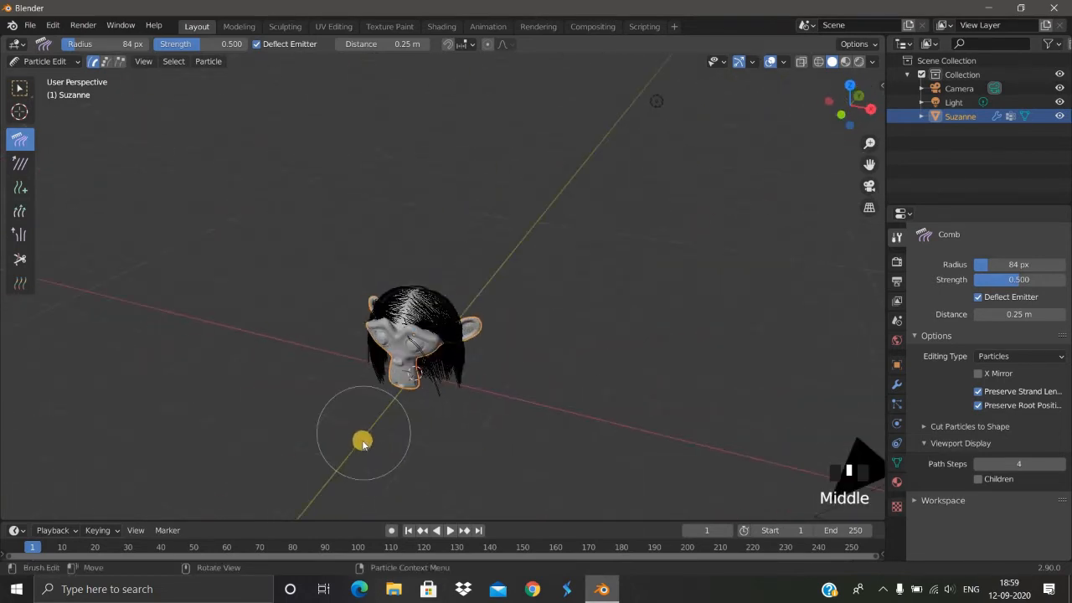
scroll(363, 444, up, 3)
middle_drag(376, 406, 369, 377)
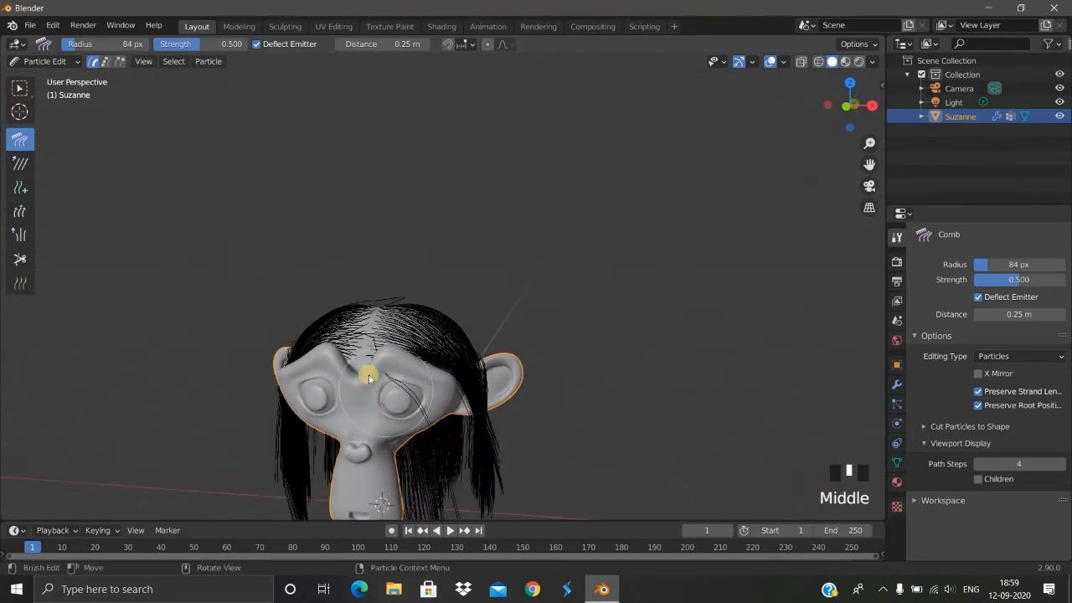
click(19, 259)
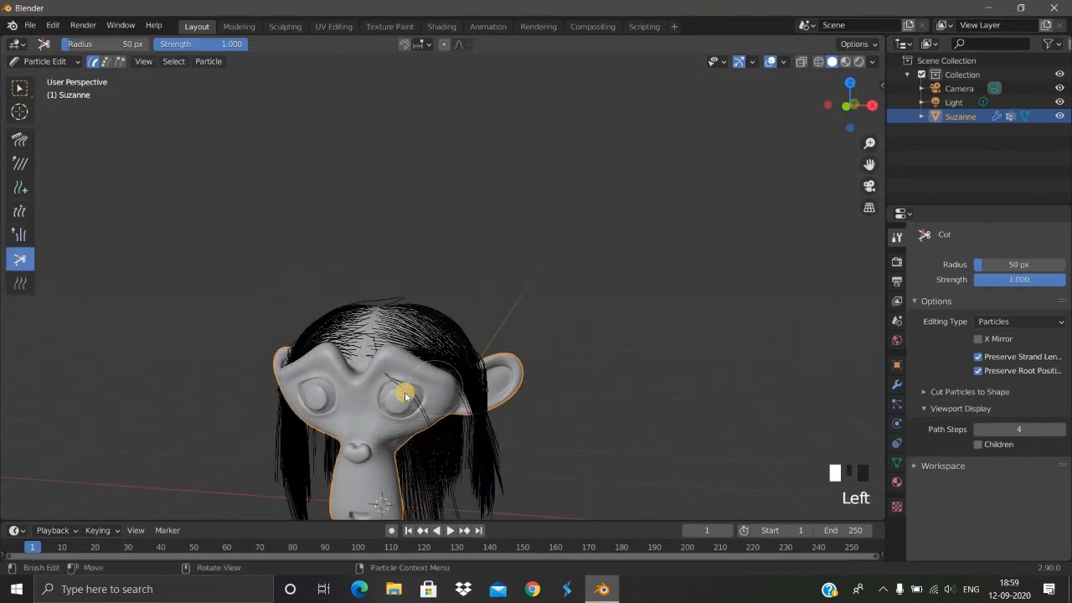
key(f)
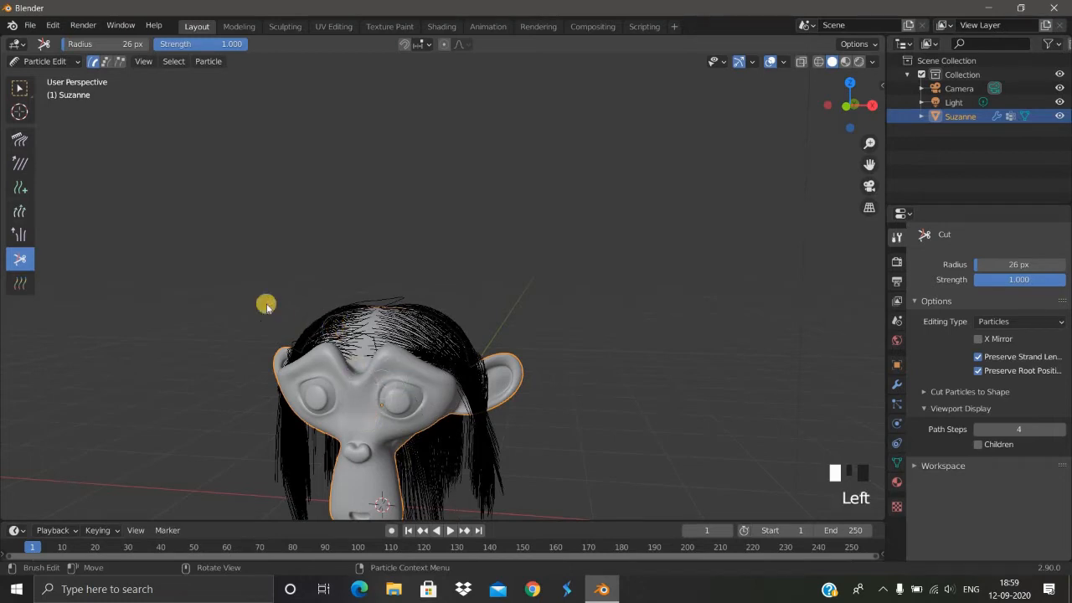
Comb the hair from the center parting down over the monkey's left side, smoothing the flyaway strands on top
click(19, 139)
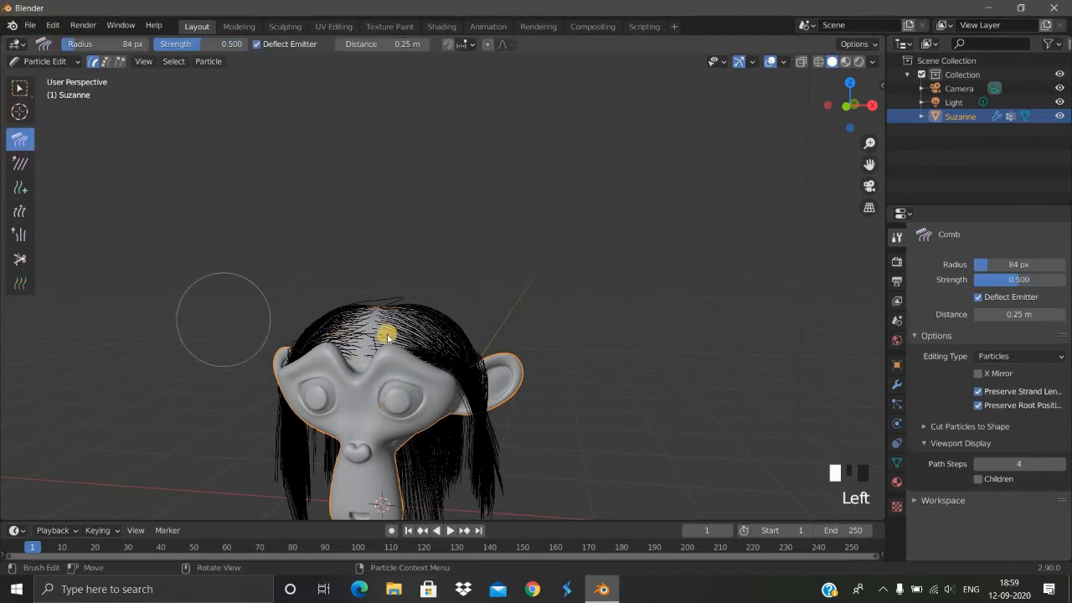
mouse_move(386, 333)
mouse_down()
mouse_move(450, 390)
mouse_move(474, 460)
mouse_move(491, 374)
mouse_move(479, 495)
mouse_up()
mouse_move(366, 292)
mouse_down()
mouse_move(397, 347)
mouse_move(469, 407)
mouse_up()
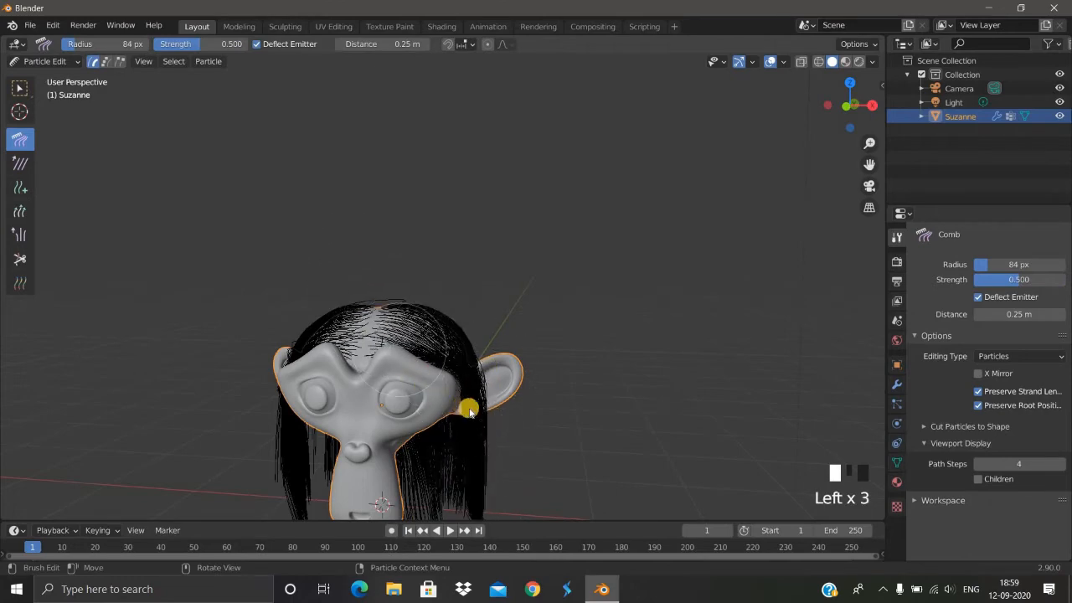
mouse_move(469, 407)
middle_down()
mouse_move(369, 303)
mouse_move(378, 310)
middle_up()
mouse_move(335, 318)
mouse_down()
mouse_move(343, 304)
mouse_move(340, 401)
mouse_up()
mouse_move(361, 294)
mouse_down()
mouse_move(407, 318)
mouse_move(340, 411)
mouse_up()
Comb the hair from the parting down over the monkey's right side, drawing it past the ear
middle_drag(374, 308, 312, 368)
mouse_move(369, 312)
mouse_down()
mouse_move(268, 385)
mouse_move(256, 461)
mouse_up()
drag(285, 326, 278, 493)
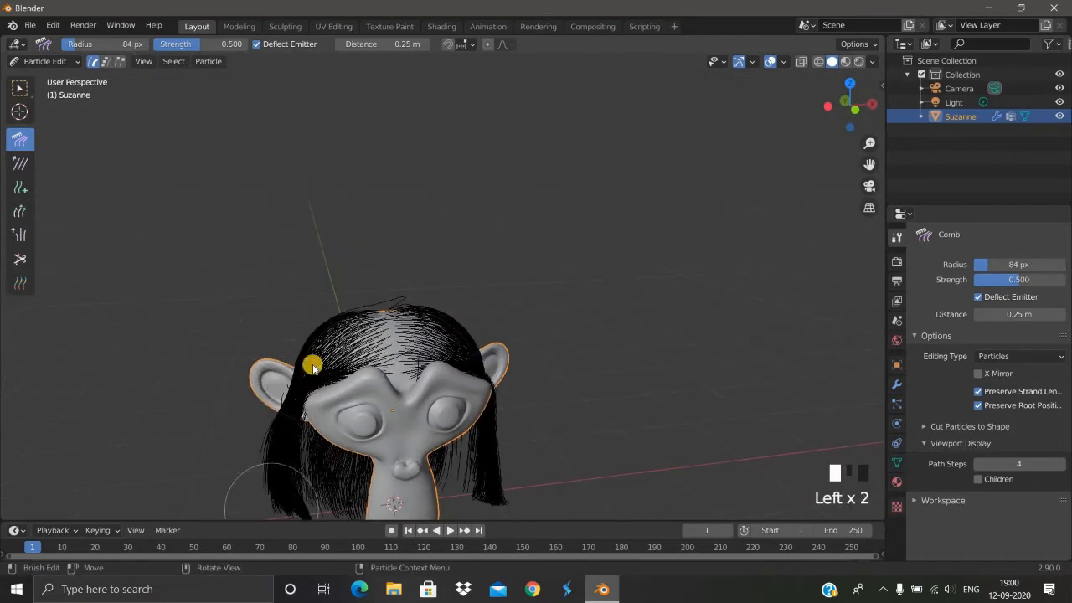
scroll(309, 328, down, 2)
middle_drag(309, 329, 321, 316)
drag(321, 317, 323, 452)
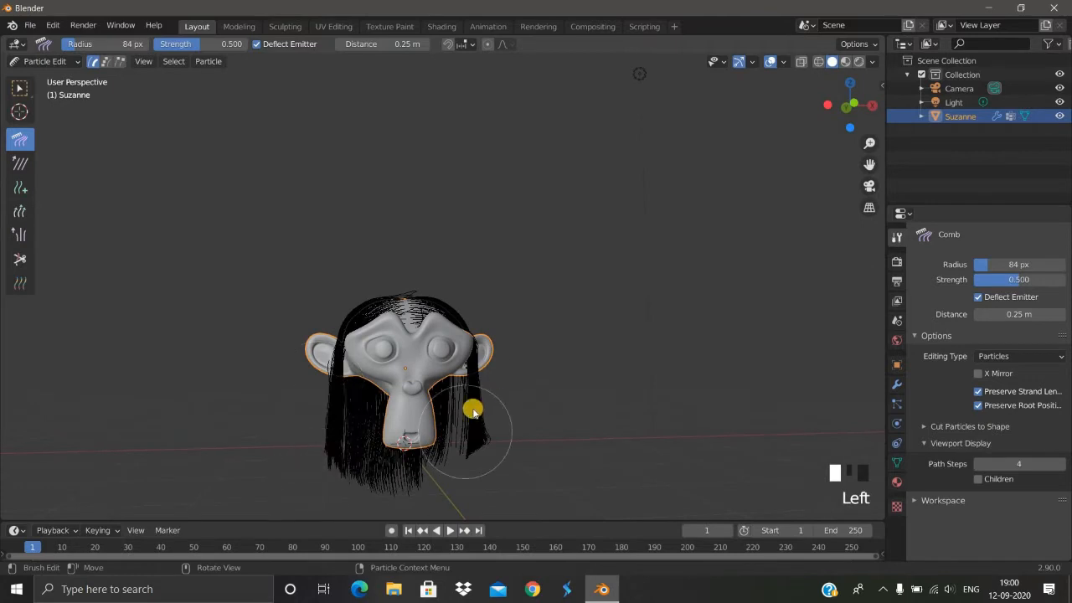
Straighten the side hair beside the face in front view and comb its lower ends inward
middle_drag(475, 408, 478, 342)
mouse_move(486, 338)
mouse_down()
mouse_move(471, 464)
mouse_move(453, 455)
mouse_up()
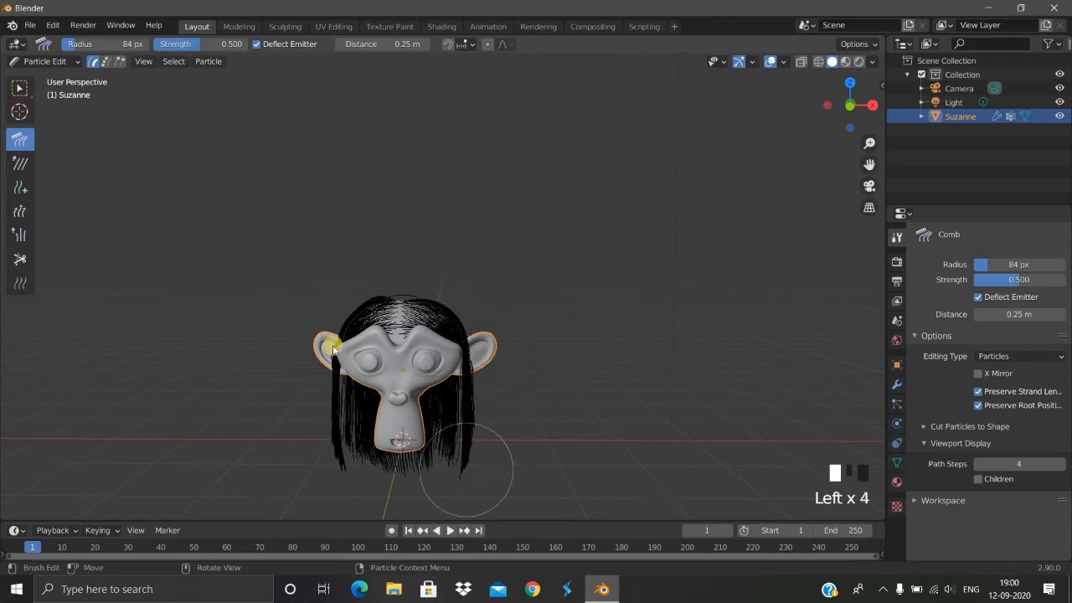
drag(332, 449, 346, 439)
Comb the long back hair straight down to its ends from a rear three-quarter view
mouse_move(402, 472)
middle_down()
mouse_move(598, 455)
mouse_move(484, 339)
mouse_move(439, 507)
middle_up()
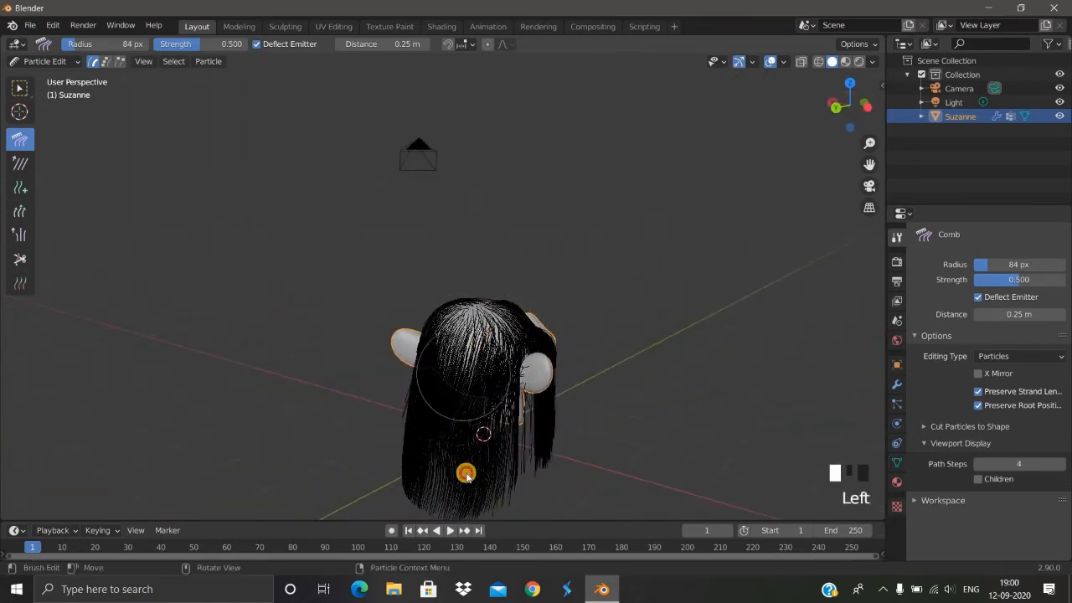
drag(463, 444, 441, 494)
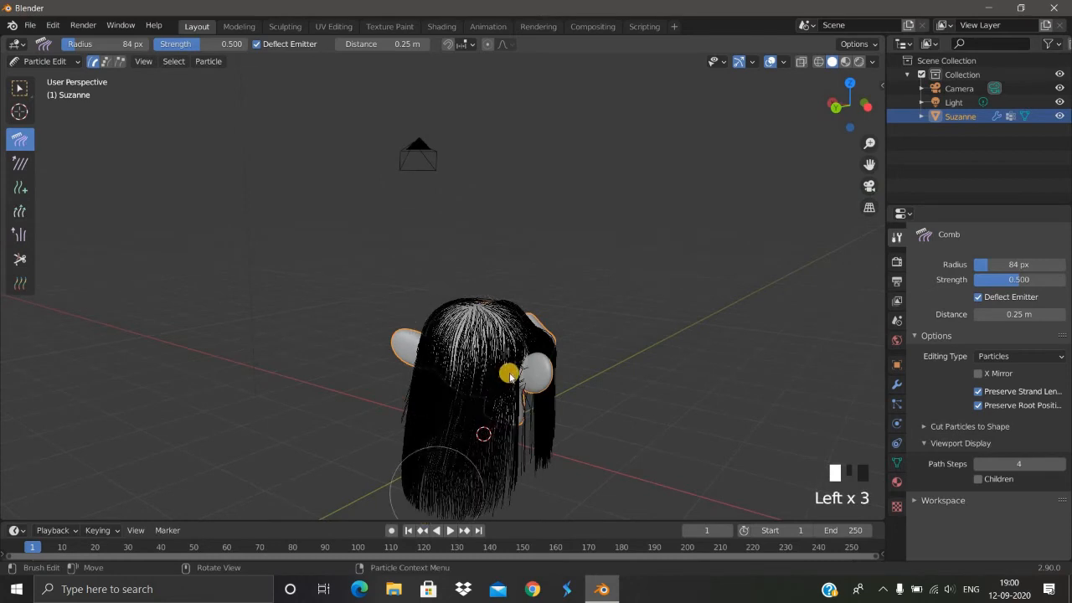
drag(510, 374, 493, 521)
drag(469, 412, 424, 551)
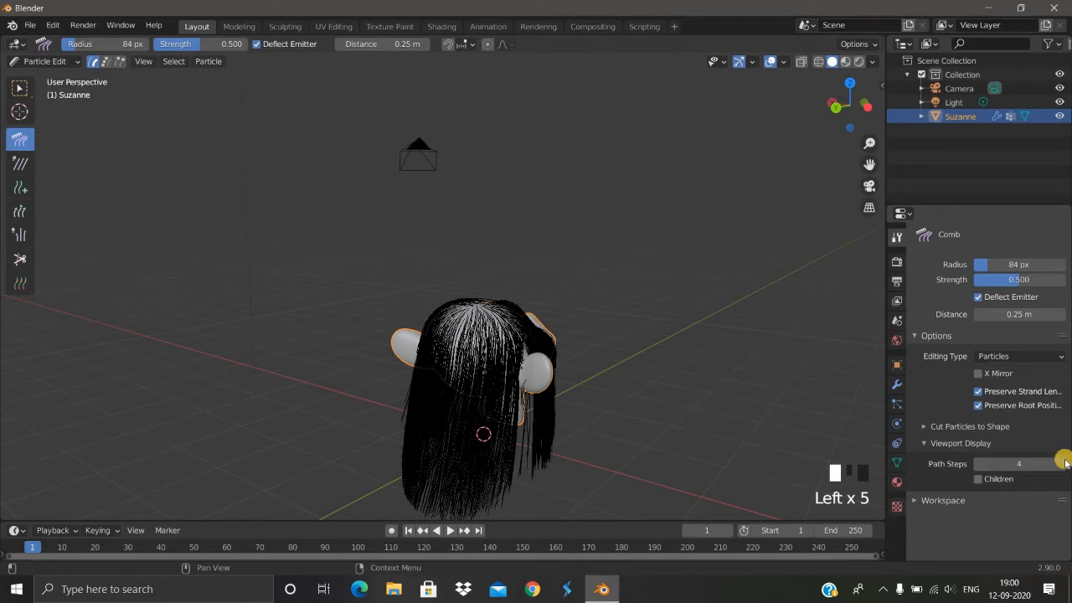
Set the particle edit Path Steps to 5 and comb the protruding back hair inward from the side
click(1066, 463)
middle_drag(587, 335, 421, 359)
scroll(486, 368, up, 1)
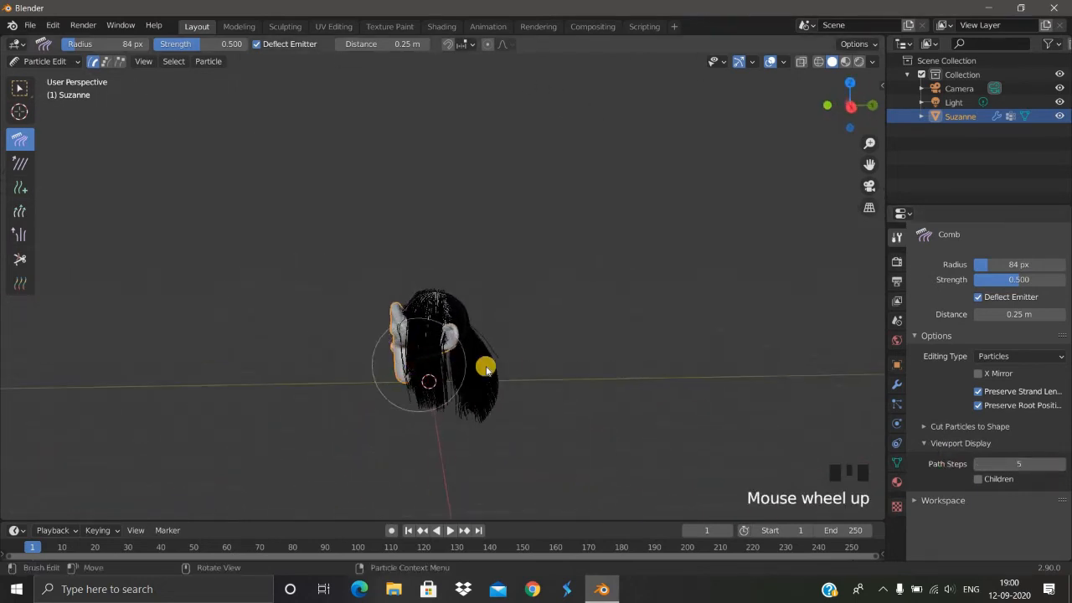
middle_drag(486, 369, 495, 352)
mouse_move(476, 436)
mouse_down()
mouse_move(477, 376)
mouse_move(479, 433)
mouse_move(460, 402)
mouse_up()
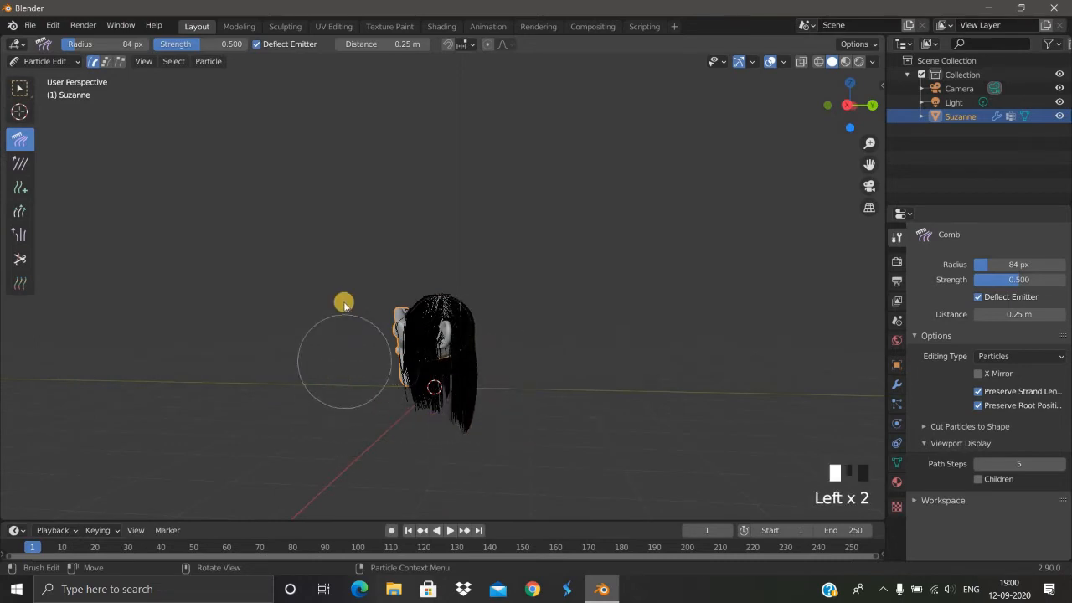
Leave Particle Edit for Object Mode and check the combed hair from the front
scroll(376, 316, down, 1)
middle_drag(376, 316, 586, 330)
scroll(402, 344, up, 2)
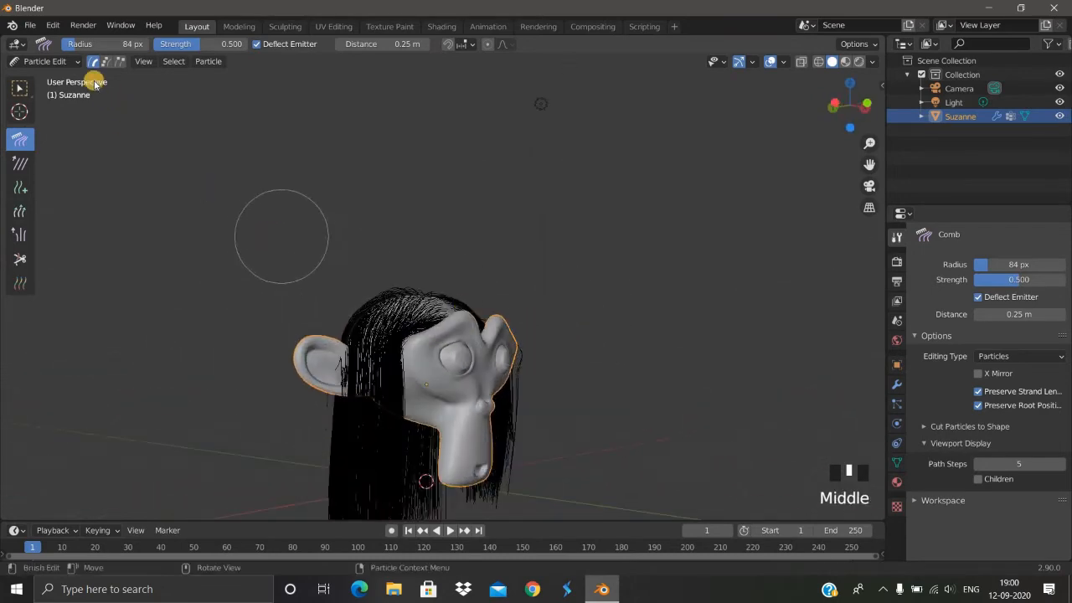
click(54, 74)
click(53, 79)
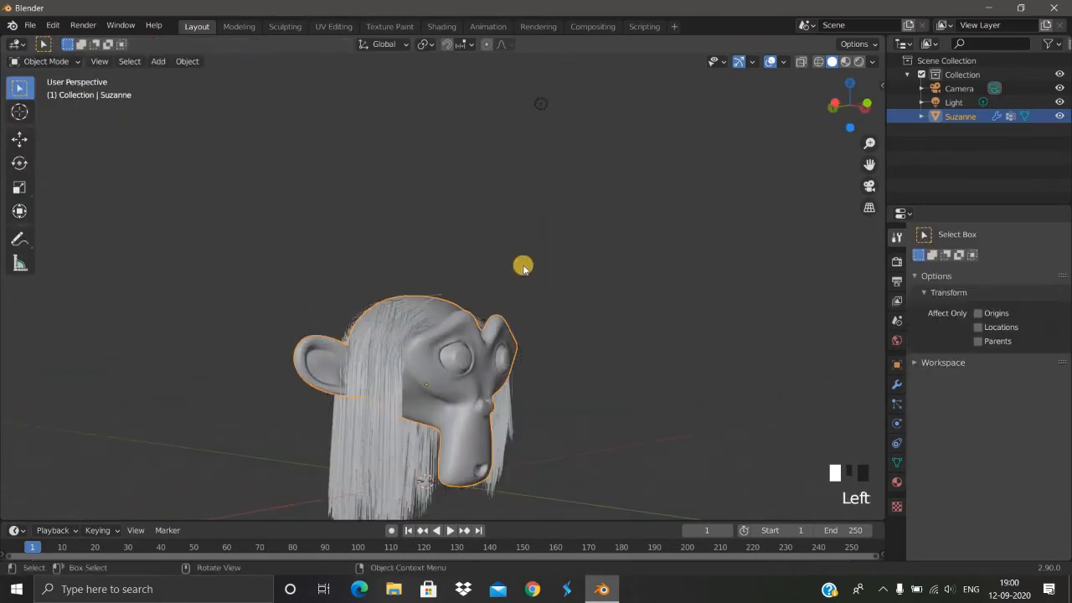
scroll(438, 293, down, 2)
middle_drag(439, 293, 817, 394)
scroll(816, 394, up, 1)
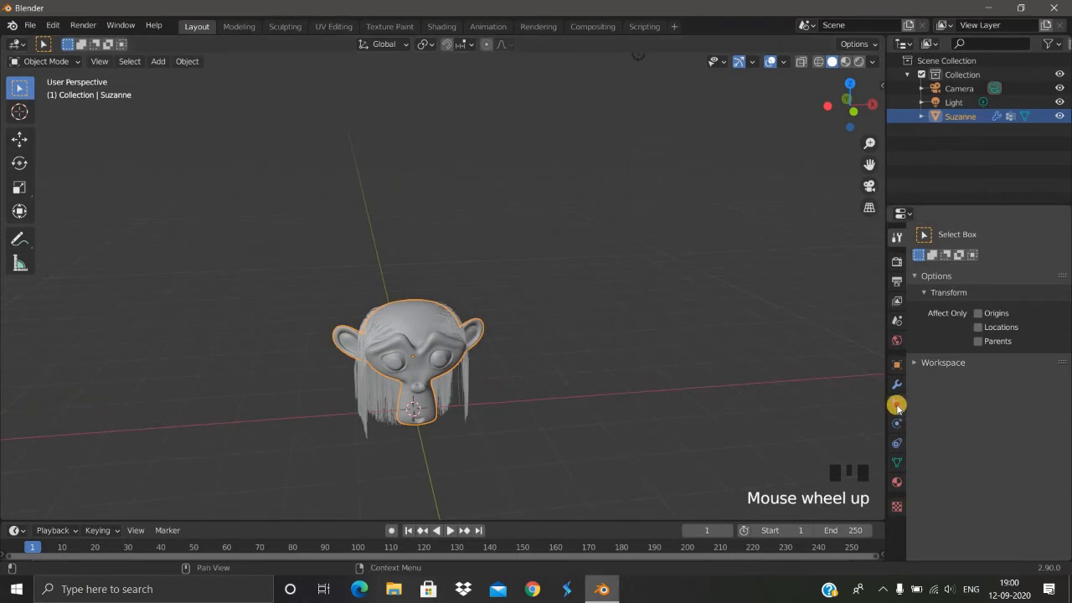
Set the viewport display Strand Steps of the monkey hair particle system to 4
click(897, 405)
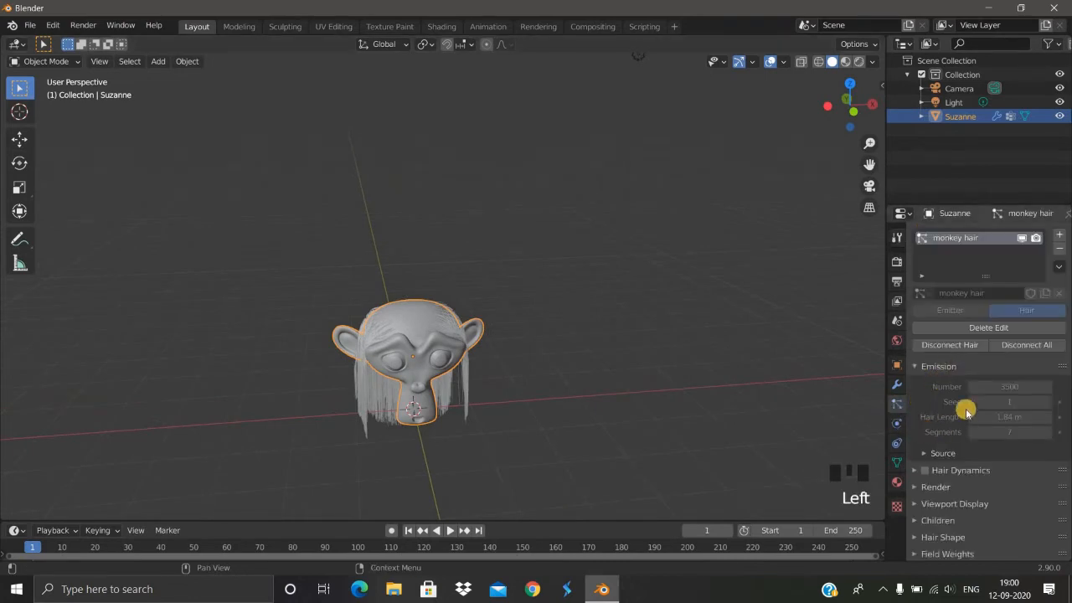
scroll(963, 427, down, 3)
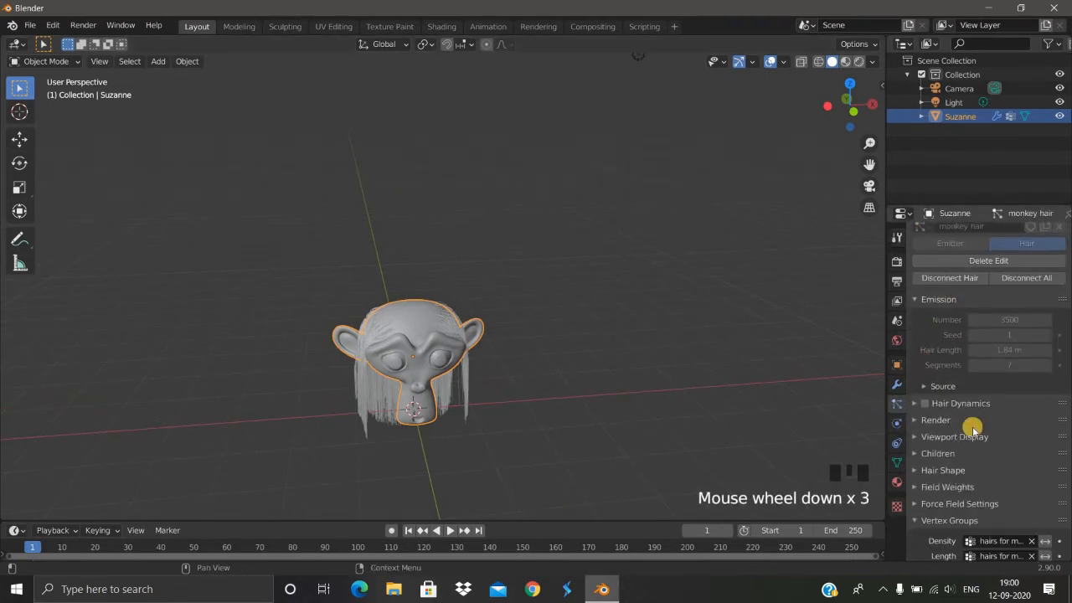
scroll(914, 418, down, 1)
click(917, 415)
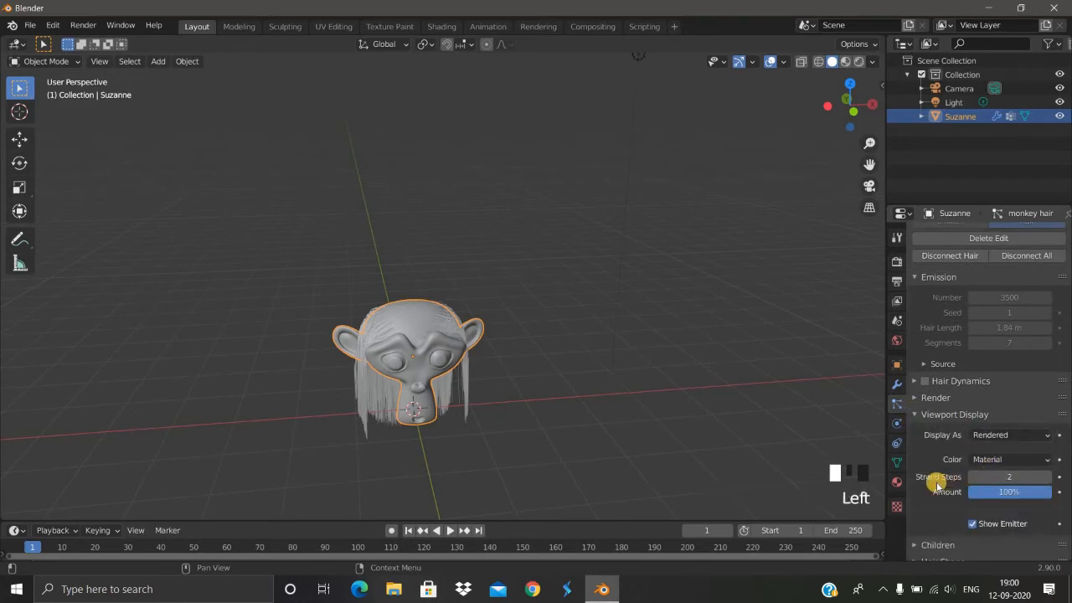
click(1047, 477)
scroll(470, 383, up, 5)
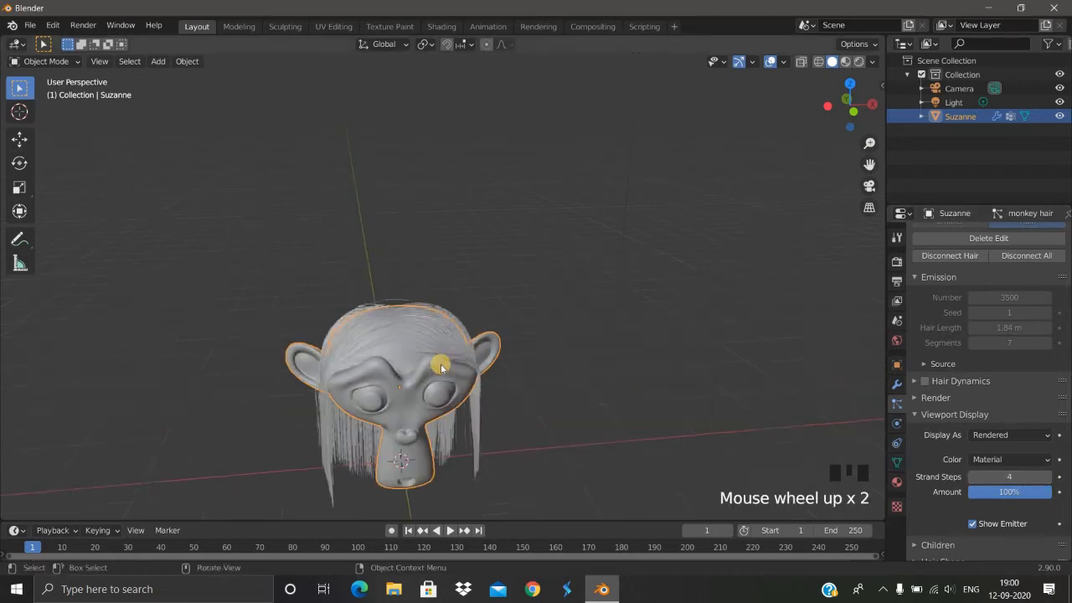
middle_drag(512, 349, 349, 302)
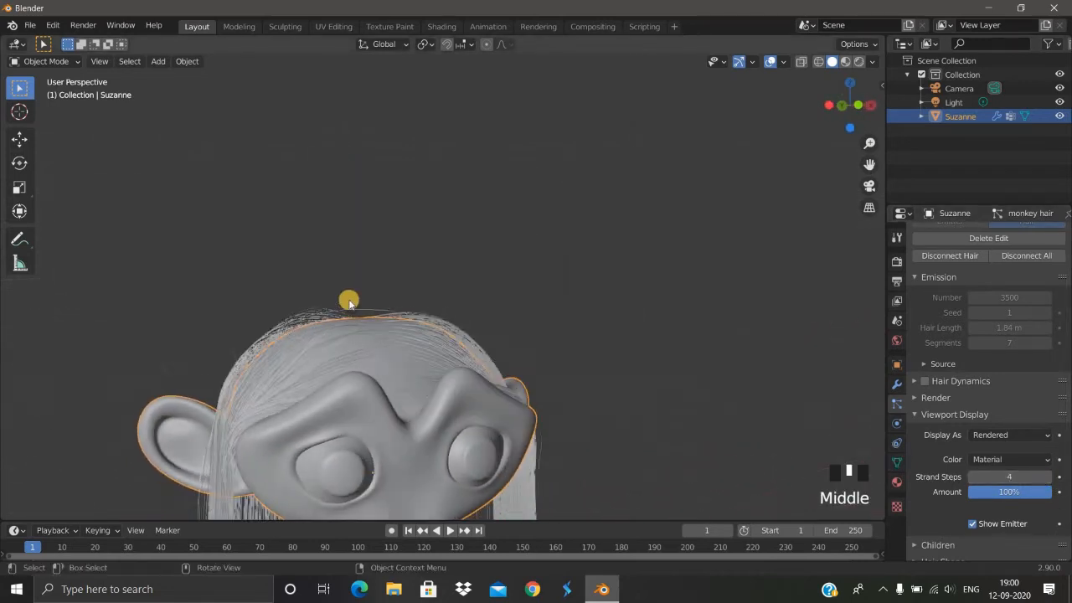
middle_drag(397, 389, 921, 385)
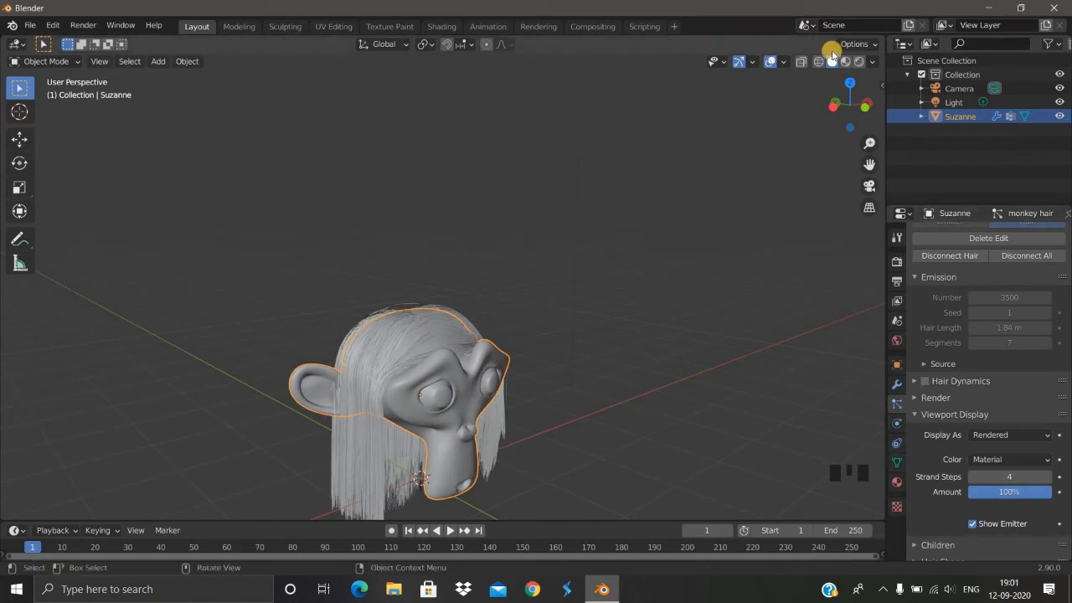
Preview the head and hair in rendered viewport shading from the front
click(861, 62)
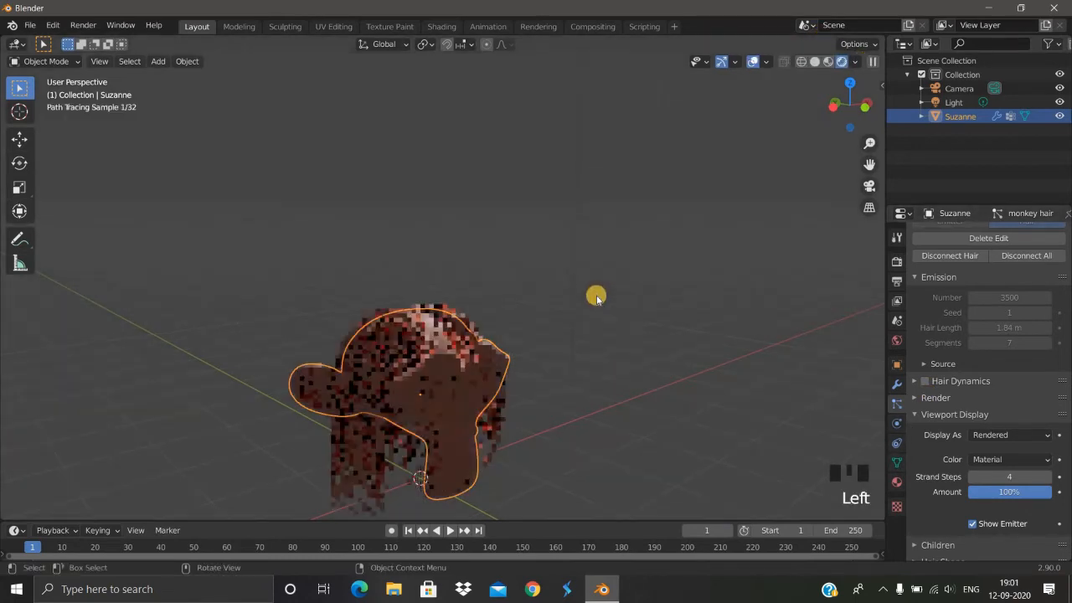
scroll(536, 305, down, 2)
mouse_move(528, 304)
middle_down()
mouse_move(500, 327)
mouse_move(513, 331)
middle_up()
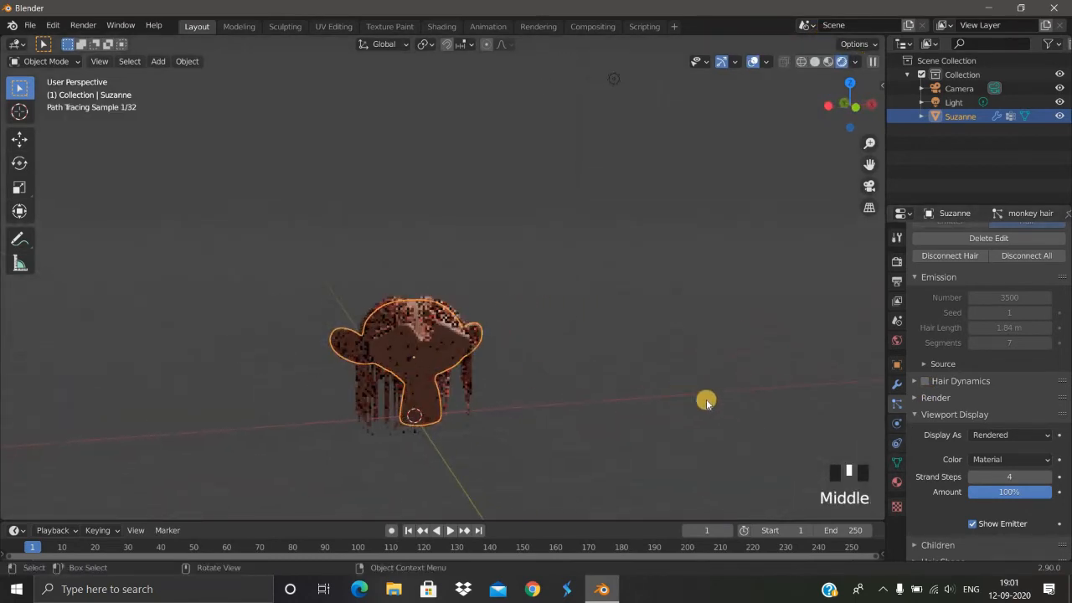
Return to solid shading and add a second material to the monkey head, named hairs
click(898, 483)
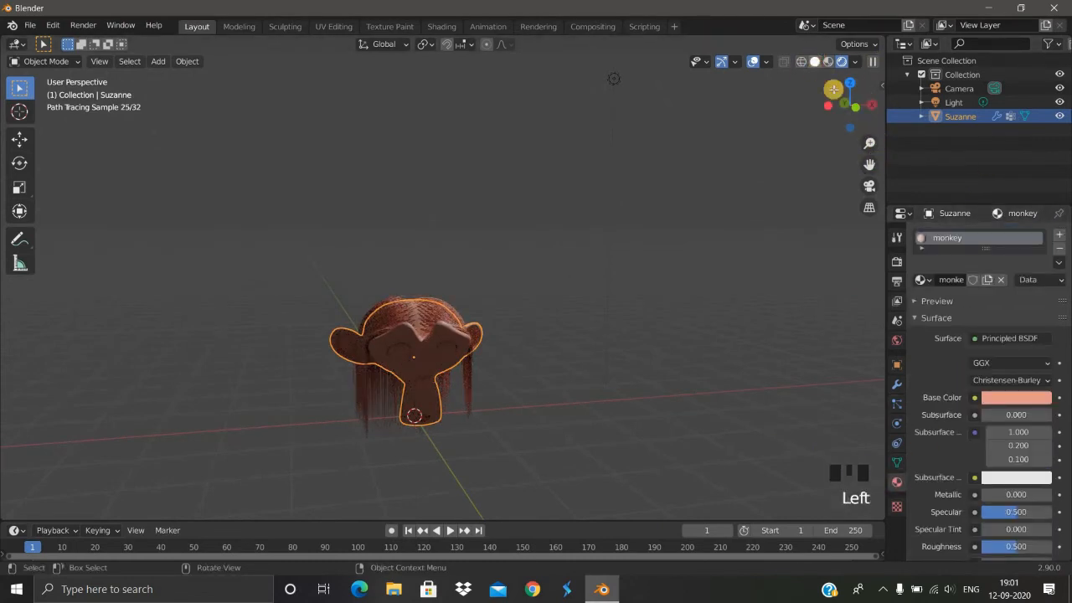
click(814, 61)
click(1061, 238)
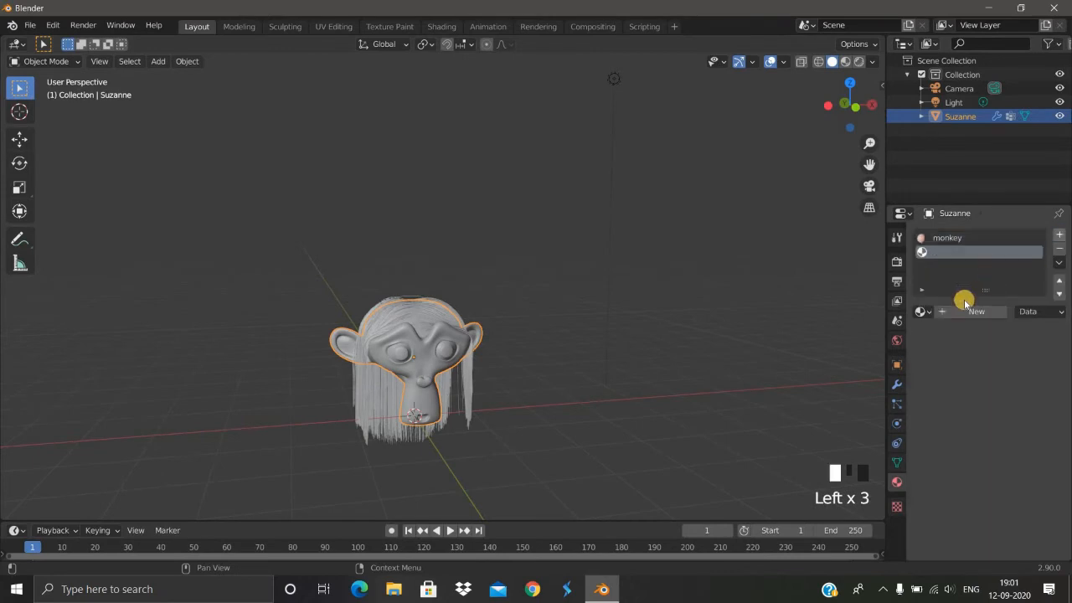
click(946, 313)
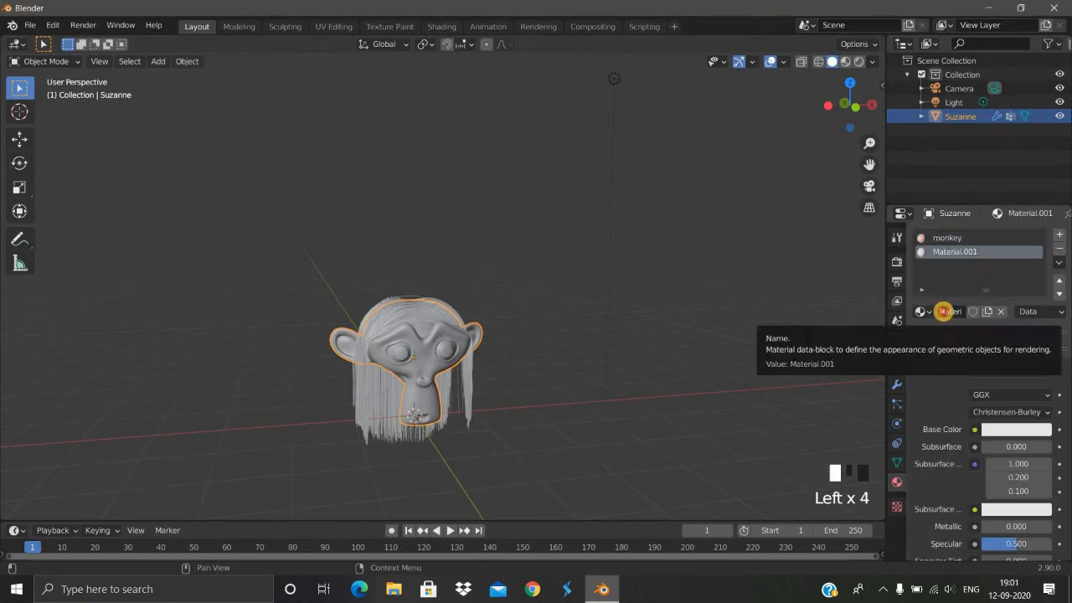
click(944, 312)
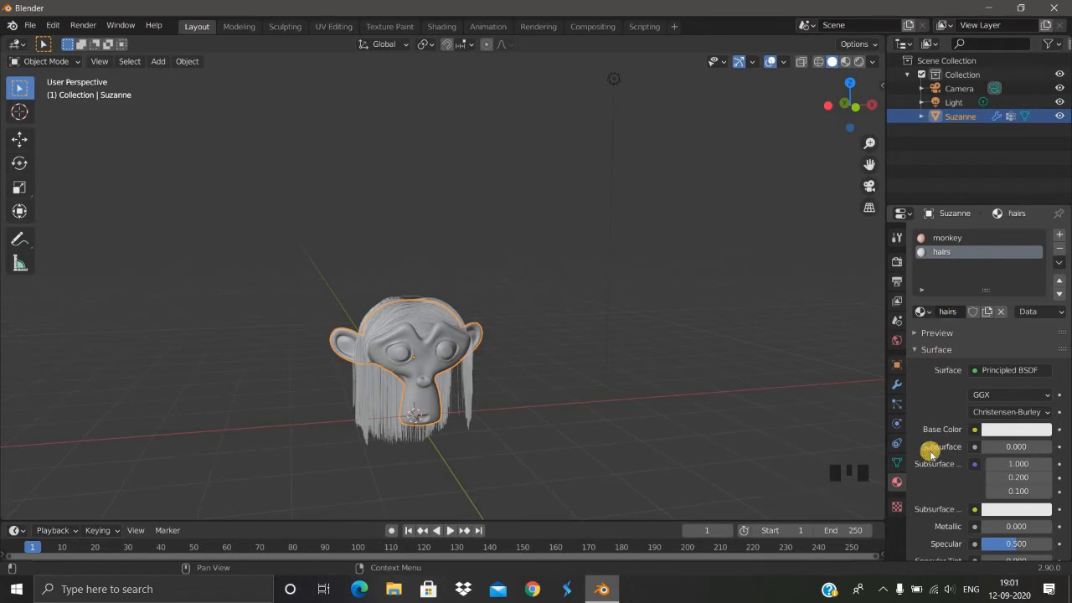
Assign the hairs material as the render material of the monkey hair particle system and preview it in rendered viewport shading
click(895, 404)
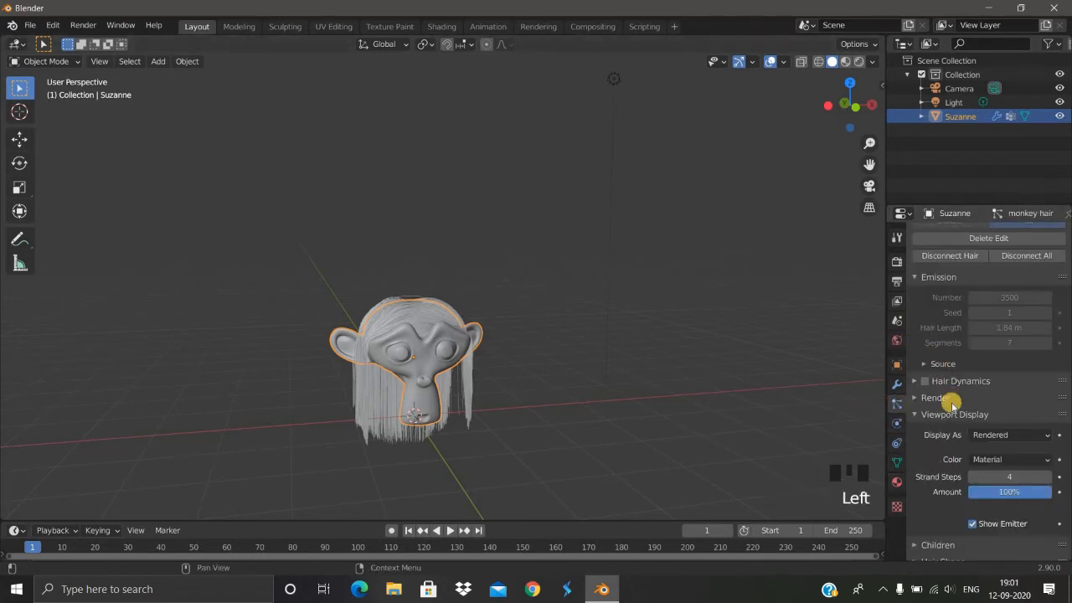
scroll(924, 362, down, 2)
click(913, 353)
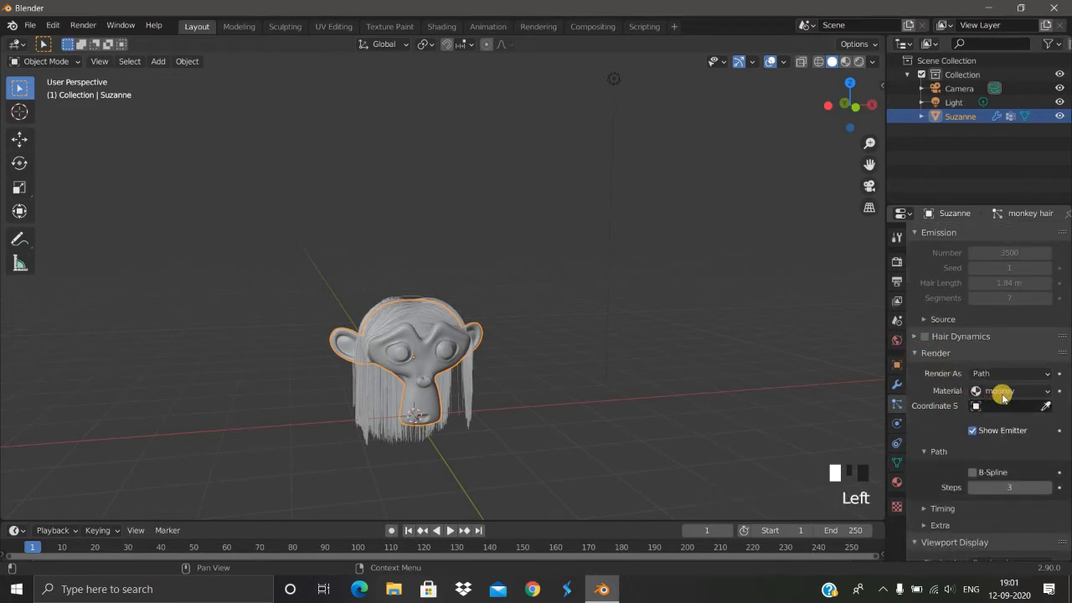
click(1008, 391)
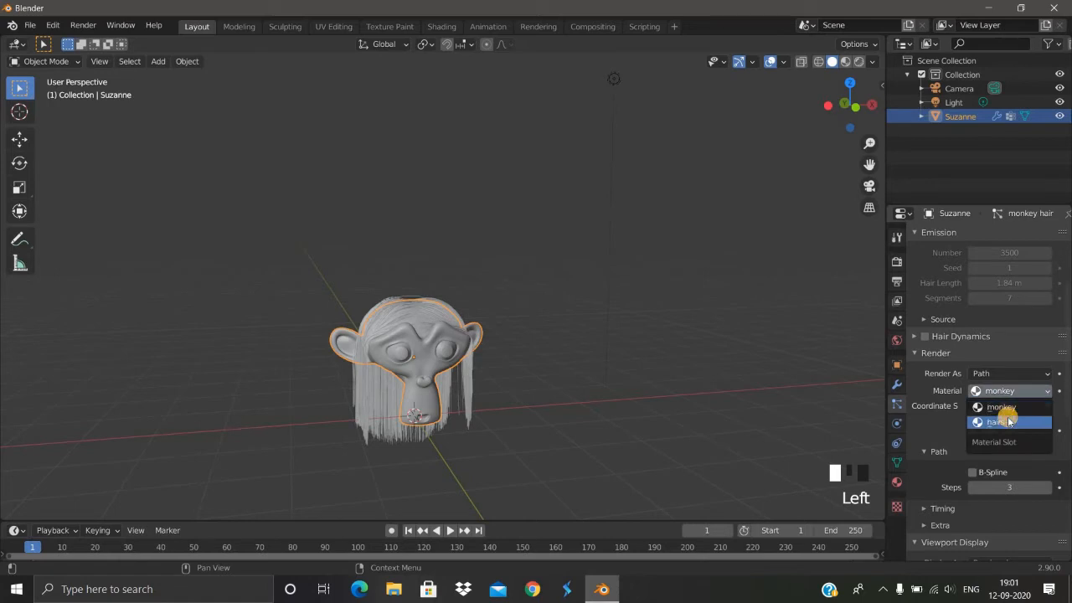
click(1009, 422)
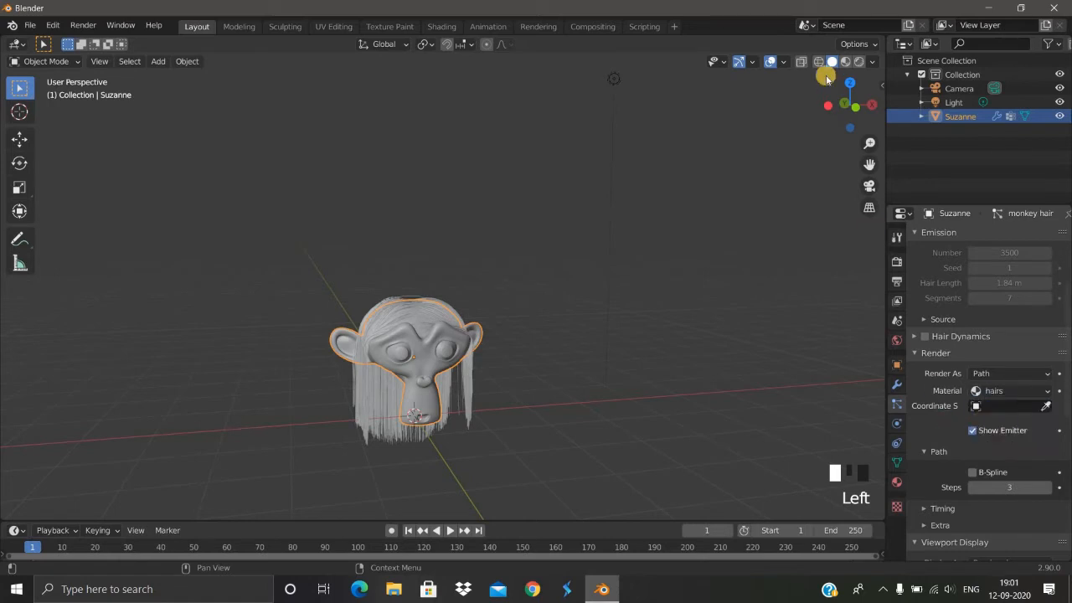
click(856, 64)
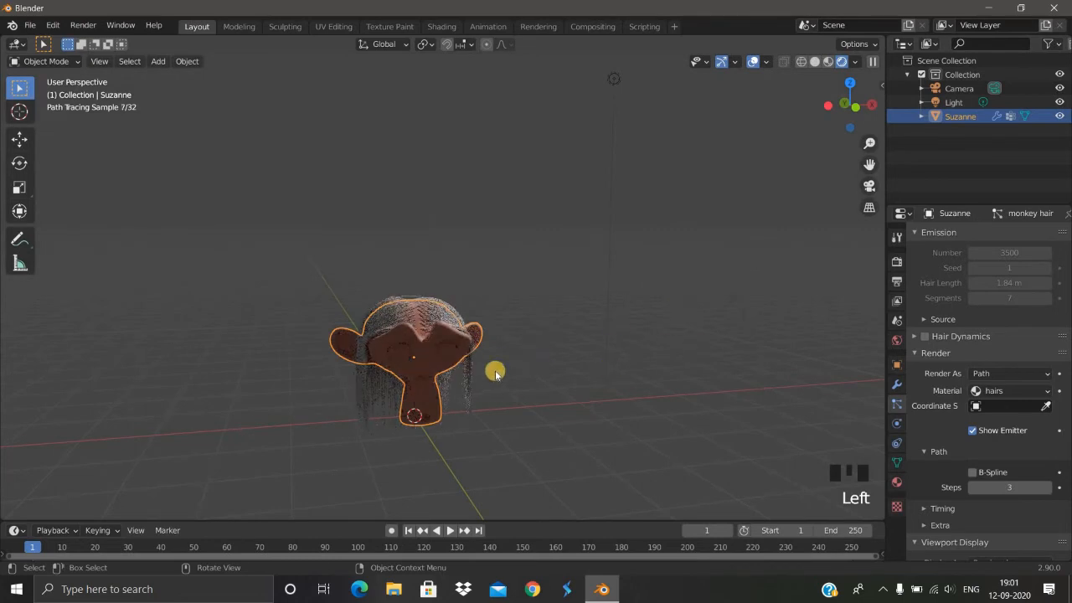
Change the surface shader of the hairs material to Principled Hair BSDF and check the rendered hair
click(897, 481)
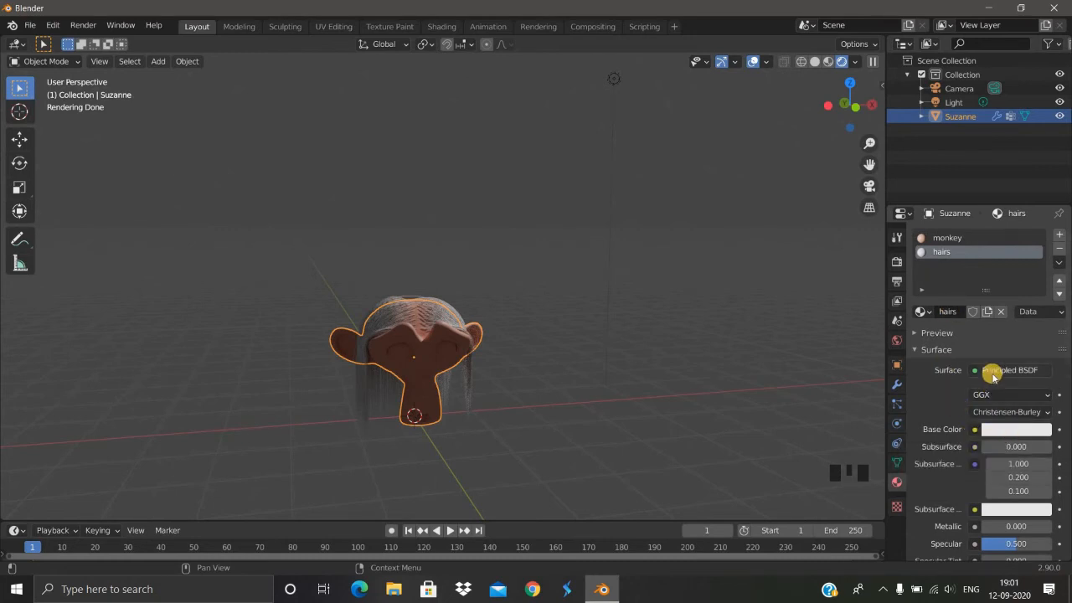
scroll(365, 423, up, 2)
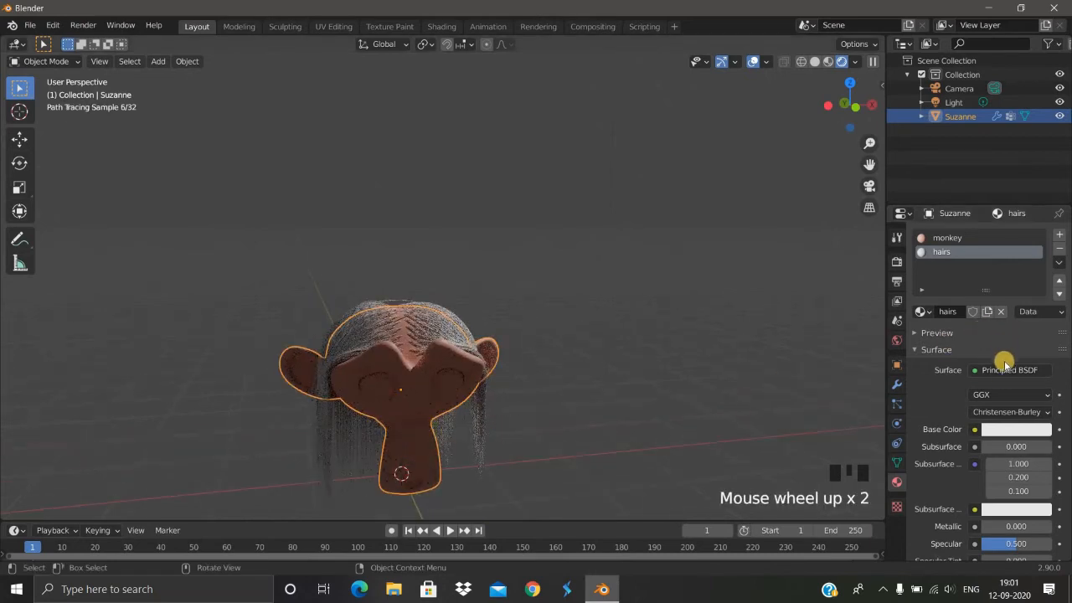
click(999, 371)
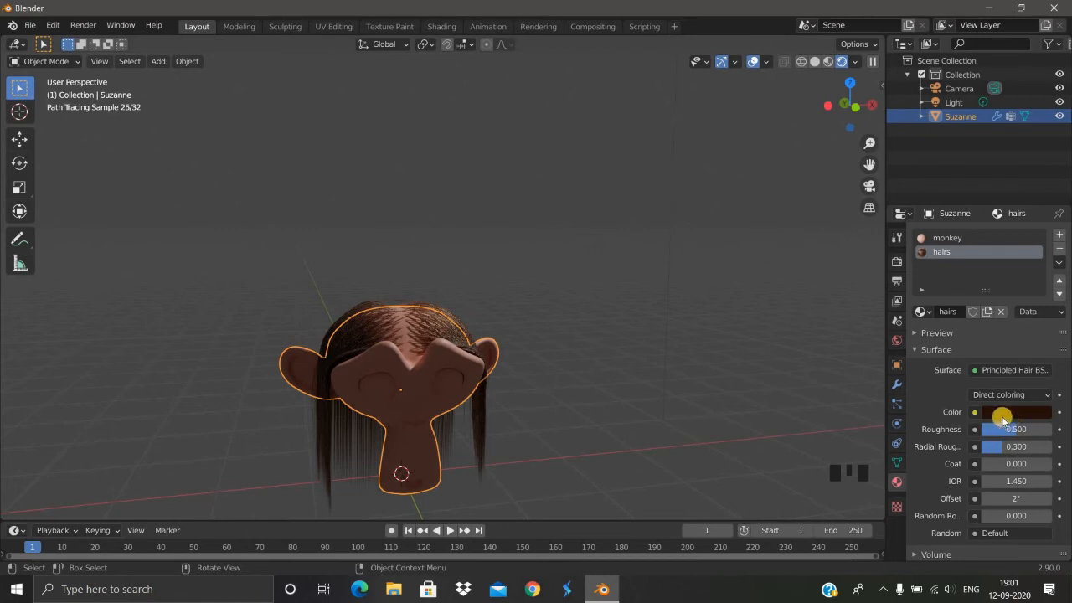
click(944, 378)
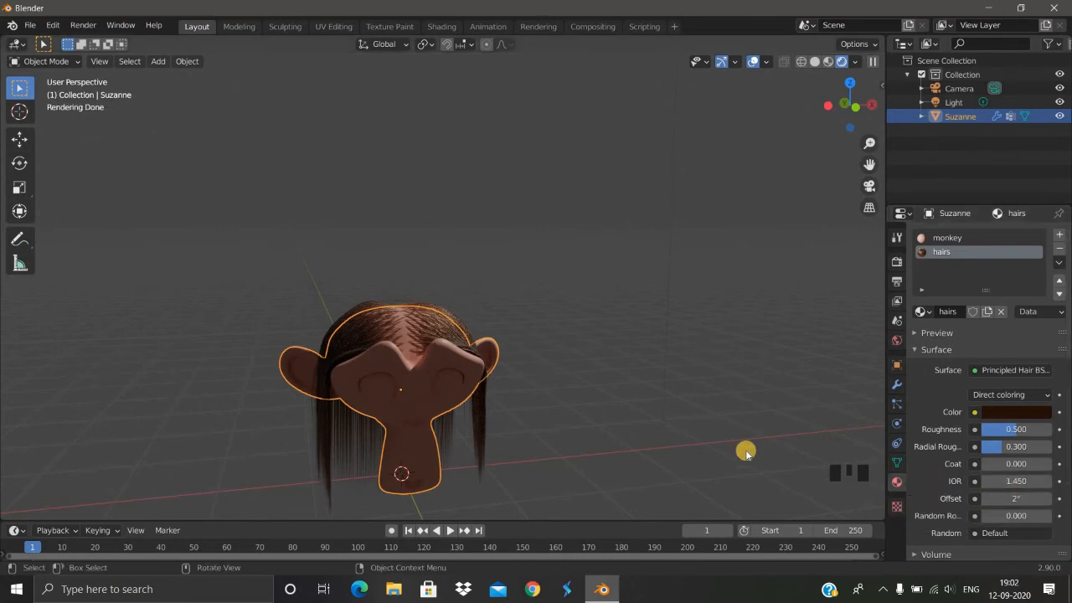
scroll(929, 445, down, 3)
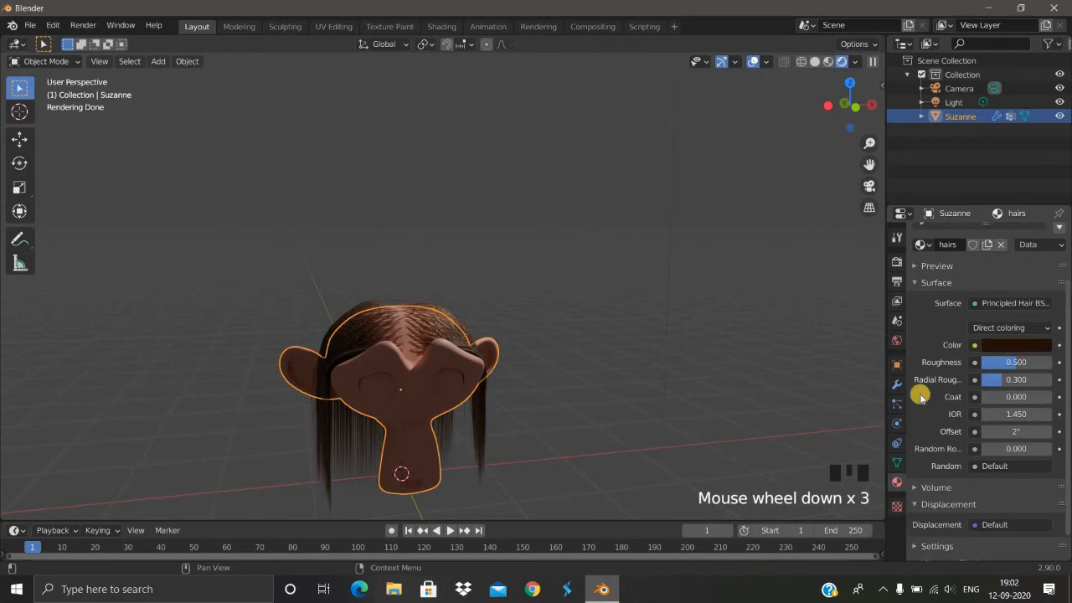
scroll(490, 372, up, 1)
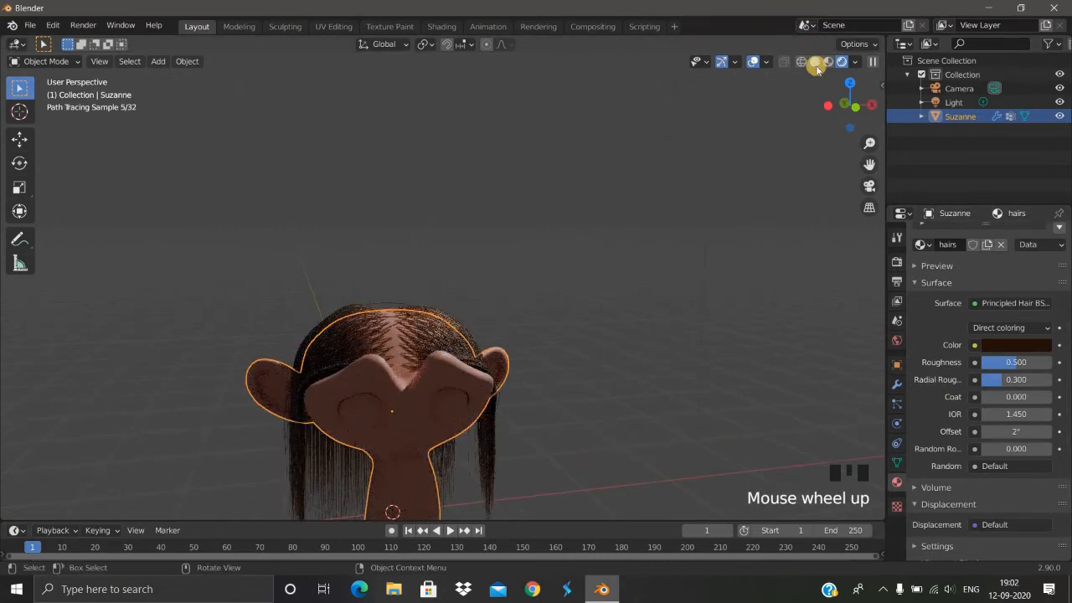
Return to solid viewport shading and set the Children type of the monkey hair particle system to Simple
click(815, 62)
scroll(362, 377, down, 1)
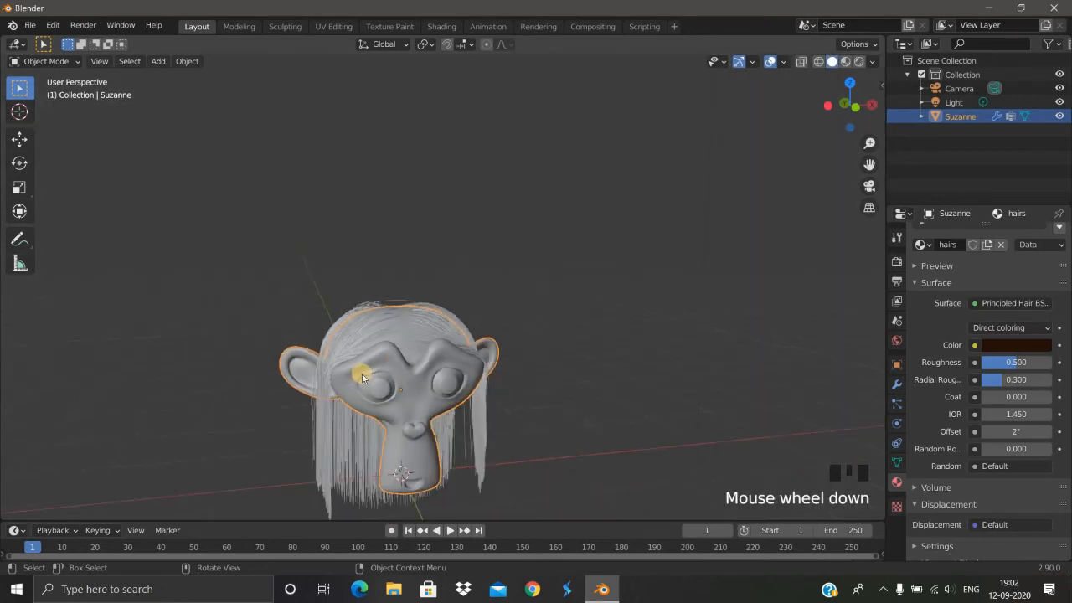
middle_drag(362, 377, 400, 357)
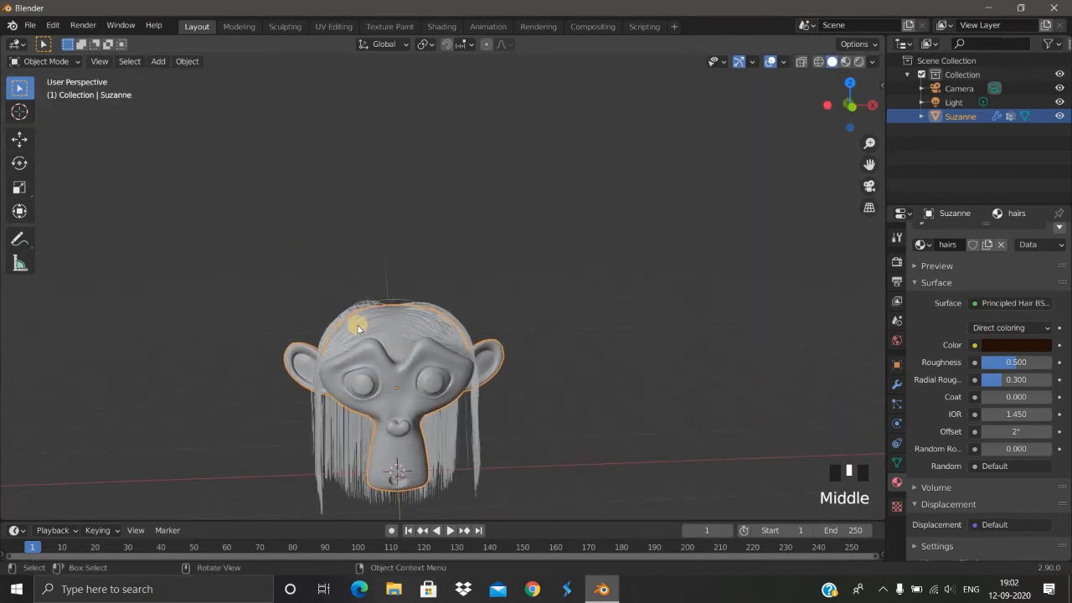
middle_drag(358, 329, 405, 347)
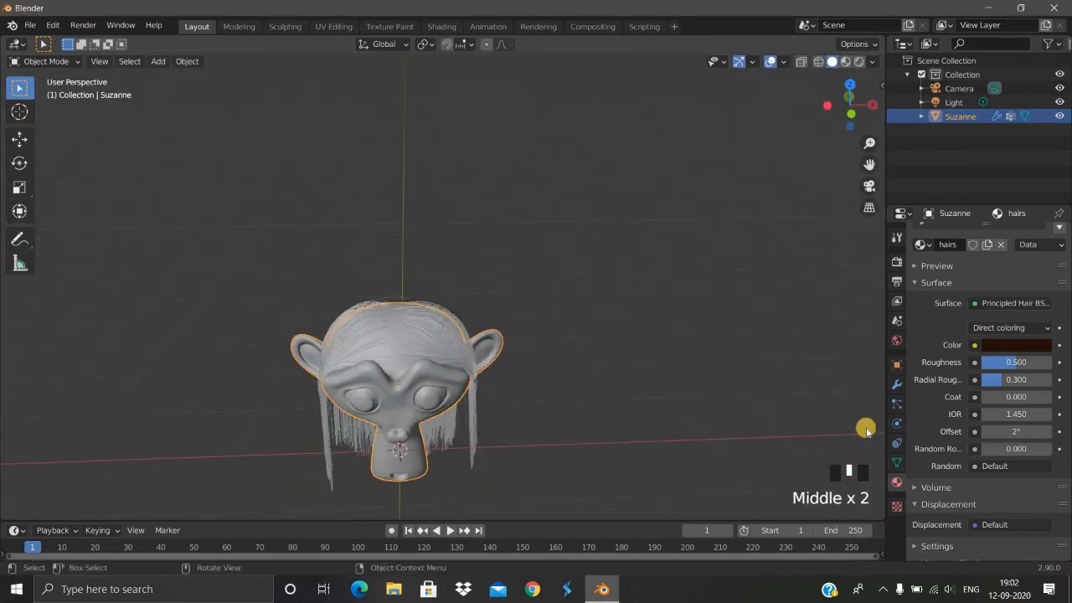
click(896, 403)
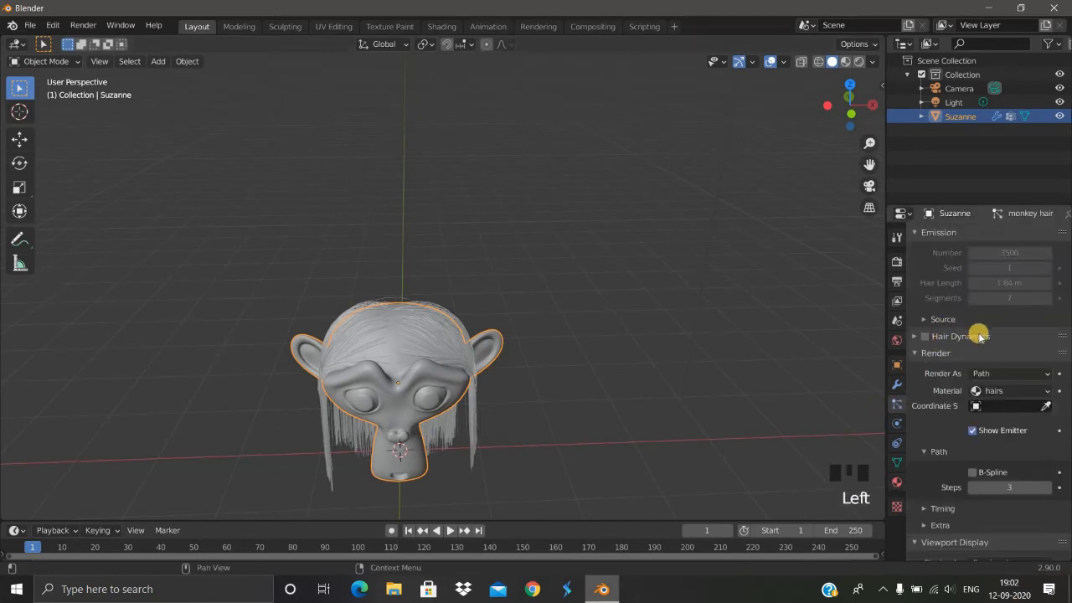
scroll(942, 453, down, 15)
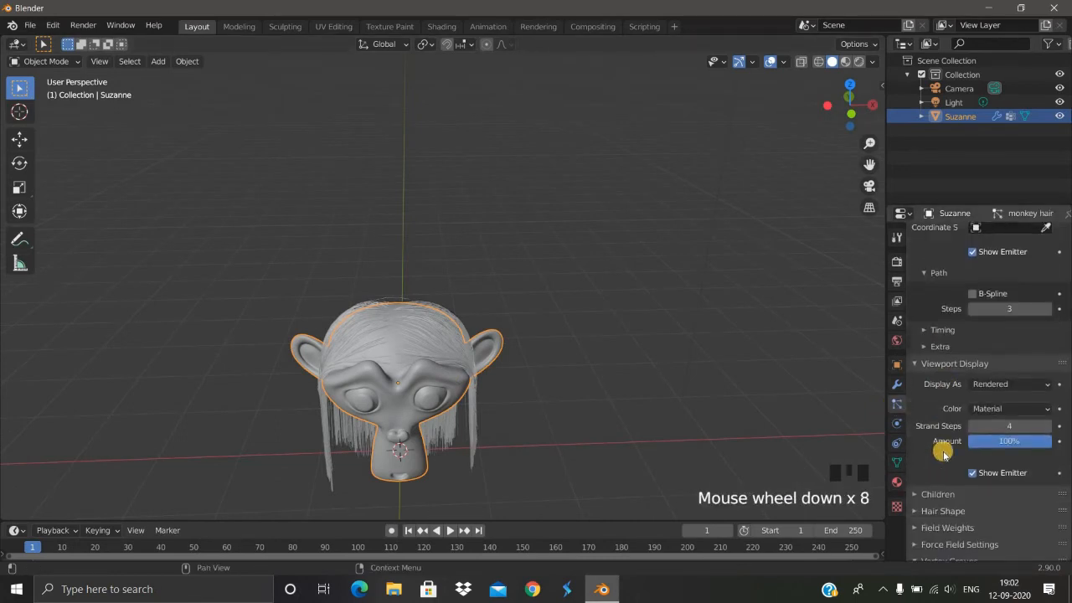
click(917, 338)
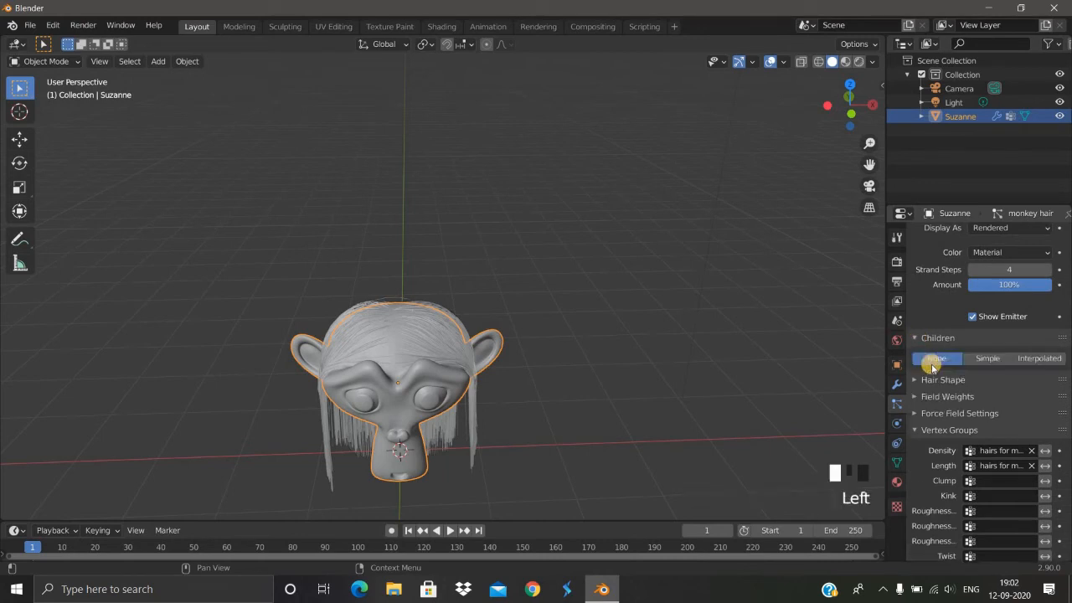
click(989, 359)
mouse_move(484, 339)
middle_down()
mouse_move(481, 299)
mouse_move(431, 346)
mouse_move(469, 352)
middle_up()
Try Interpolated children on the monkey hair and inspect the strands around the face
click(1021, 358)
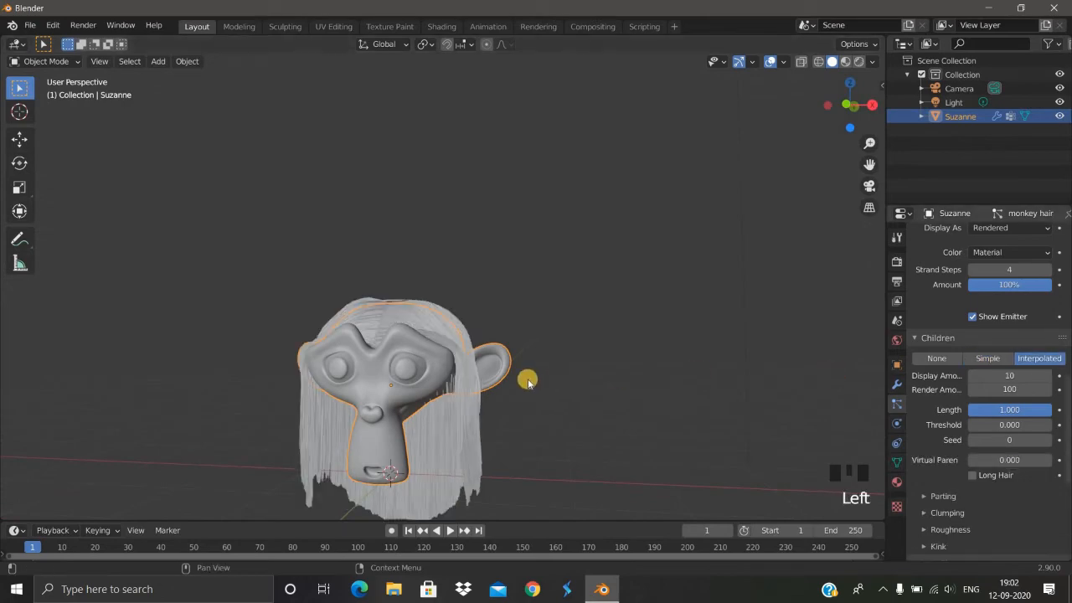
middle_drag(612, 349, 432, 319)
scroll(520, 383, up, 2)
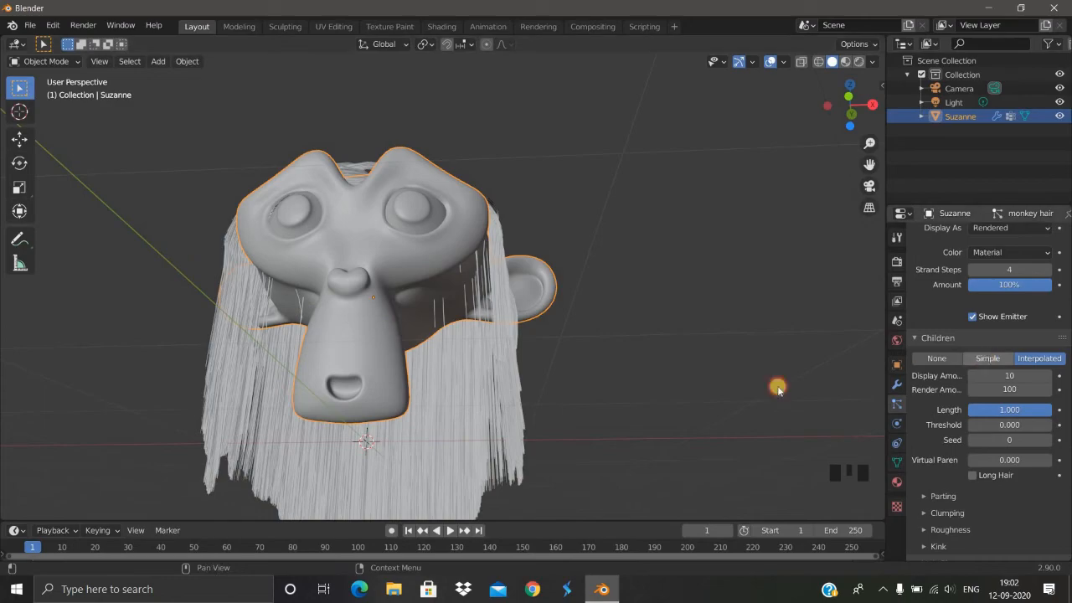
Switch the monkey hair back to Simple children and check the hair from above and from the front
click(987, 358)
middle_drag(424, 414, 472, 114)
middle_drag(541, 187, 354, 177)
scroll(474, 139, down, 2)
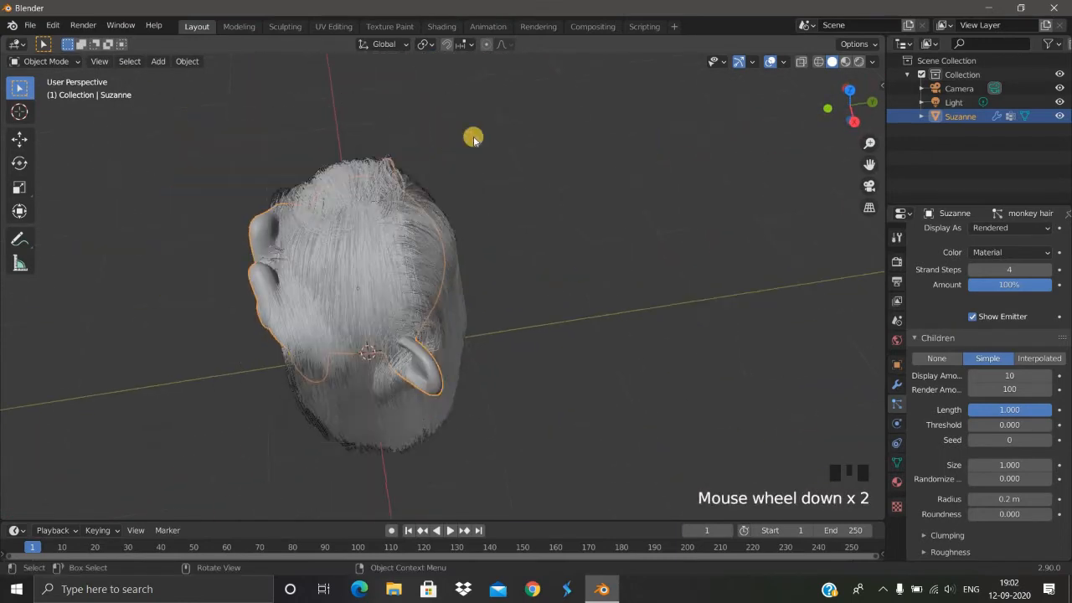
middle_drag(474, 139, 612, 274)
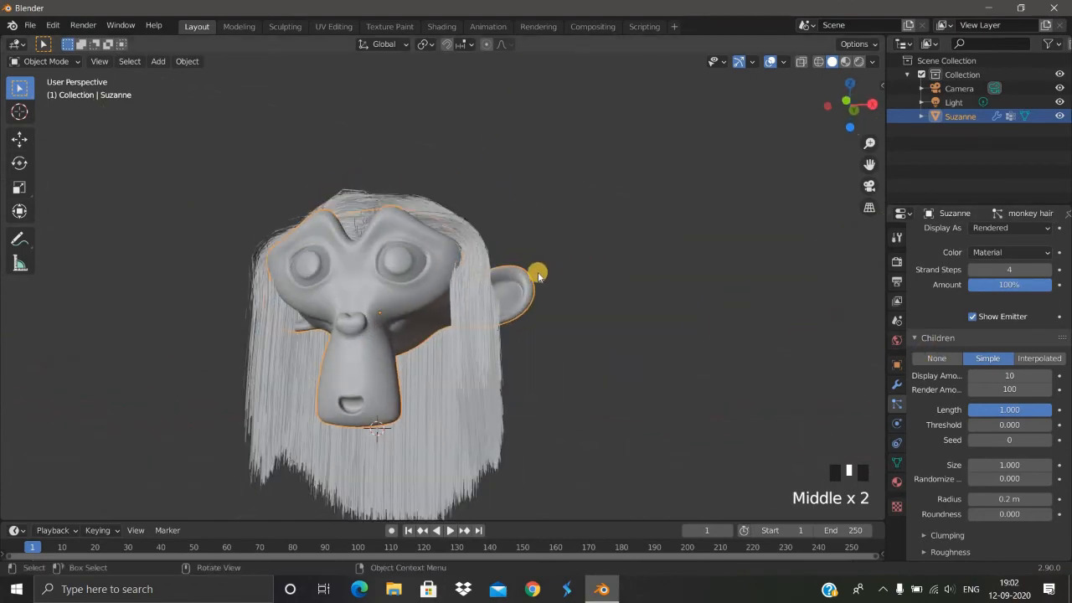
scroll(537, 281, down, 3)
middle_drag(534, 287, 1011, 445)
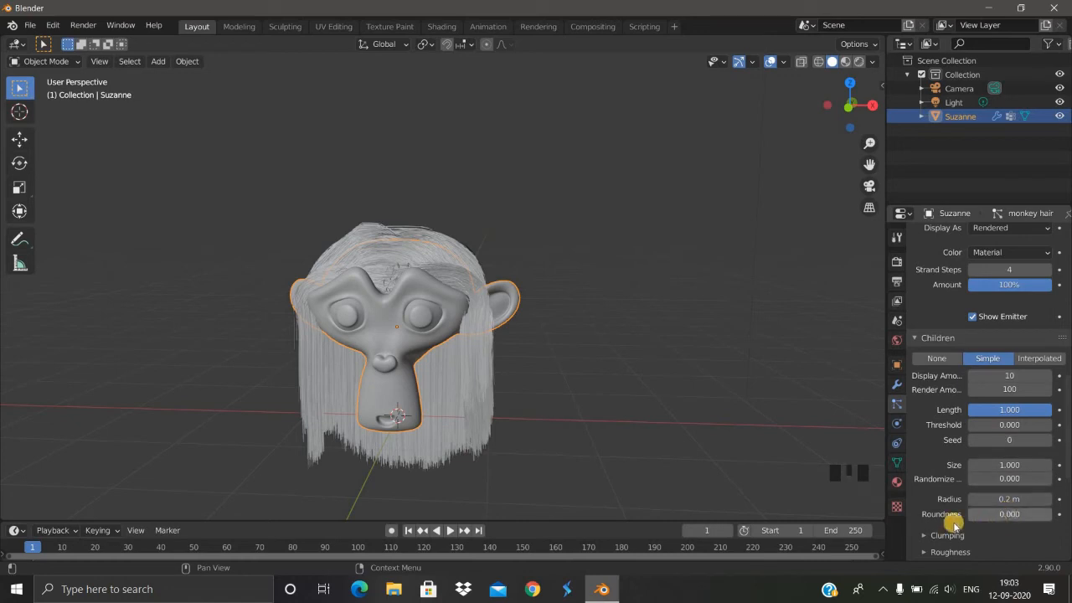
Collapse the Children and Vertex Groups settings and preview the fuller hair in rendered viewport shading, framed from the front
click(918, 339)
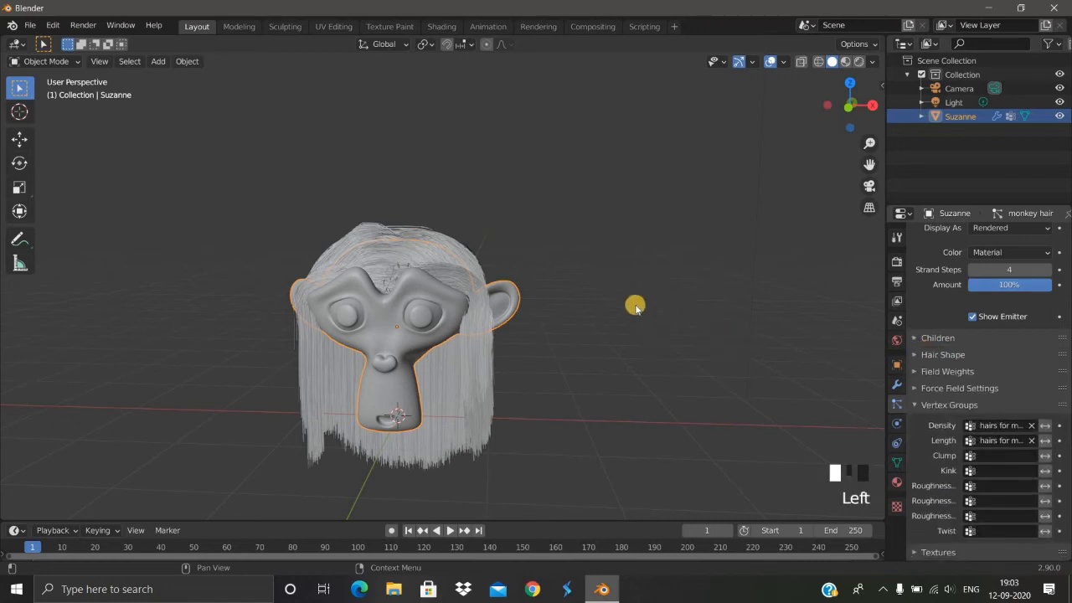
scroll(902, 406, down, 2)
click(918, 405)
scroll(802, 113, down, 2)
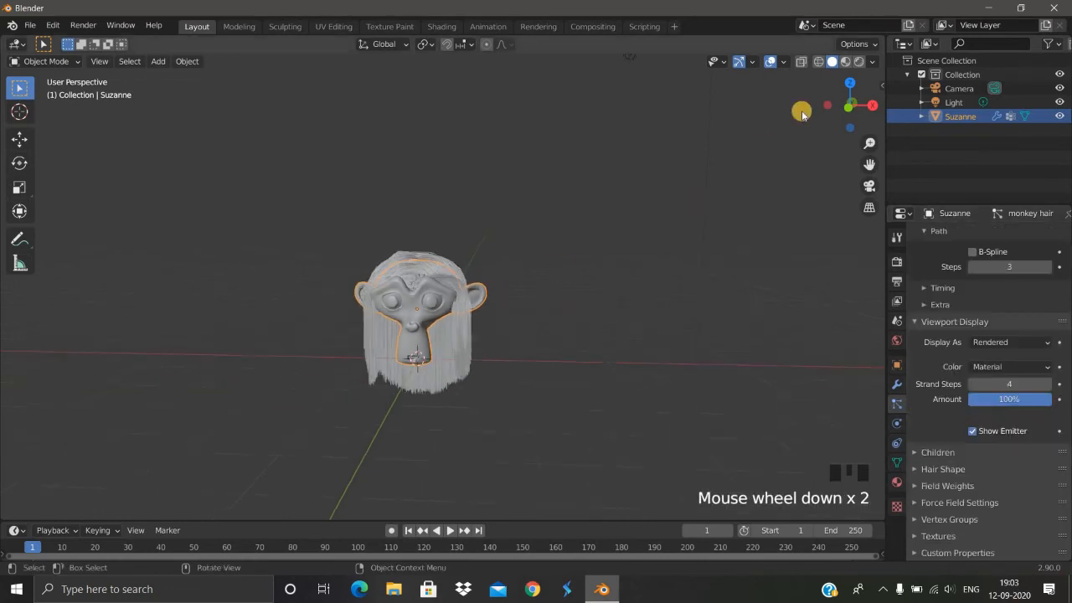
click(858, 61)
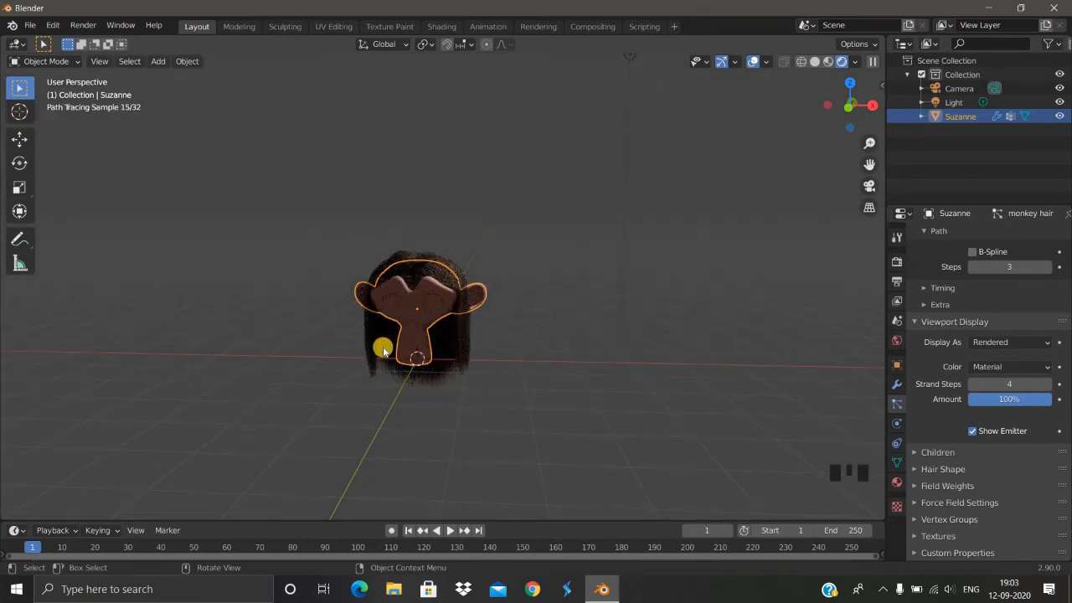
scroll(385, 350, up, 2)
shift+middle_drag(458, 319, 548, 276)
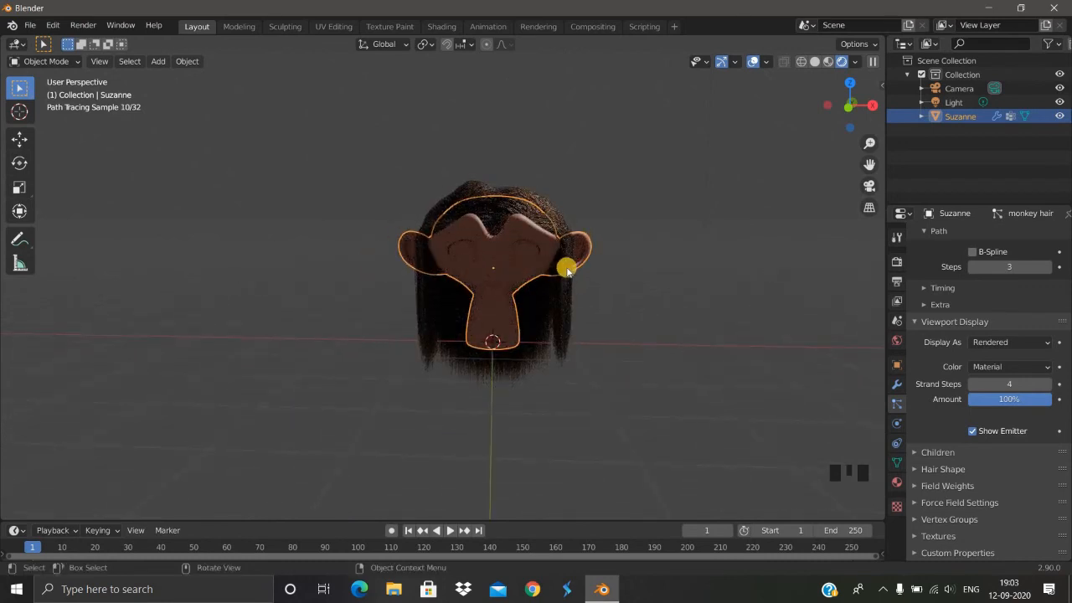
Align the camera to the current front view and render an image, closing the render window at the end
key(ctrl+alt+KP_0)
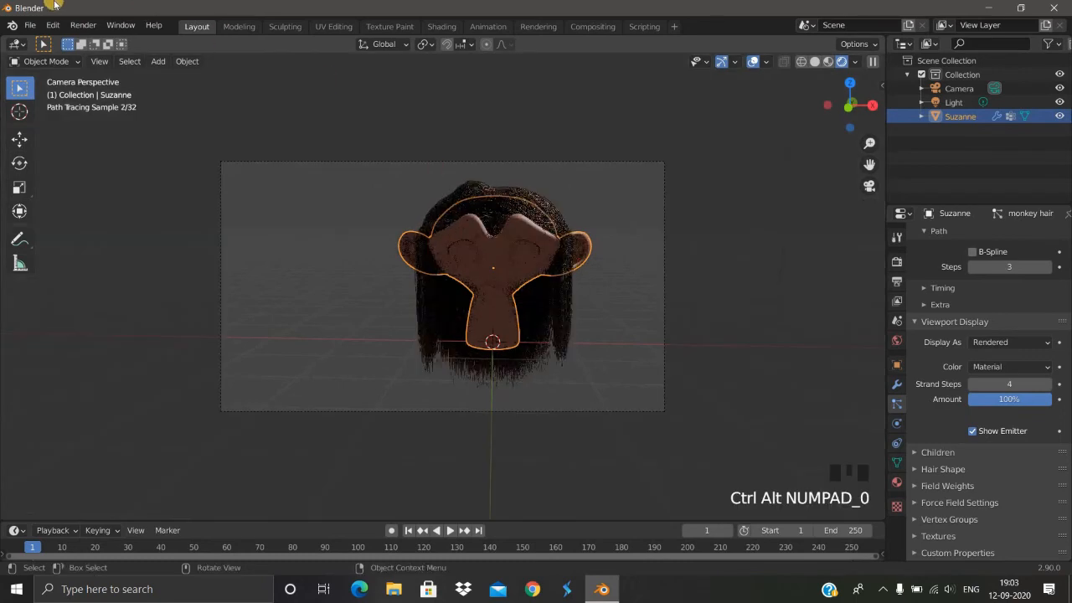
click(80, 25)
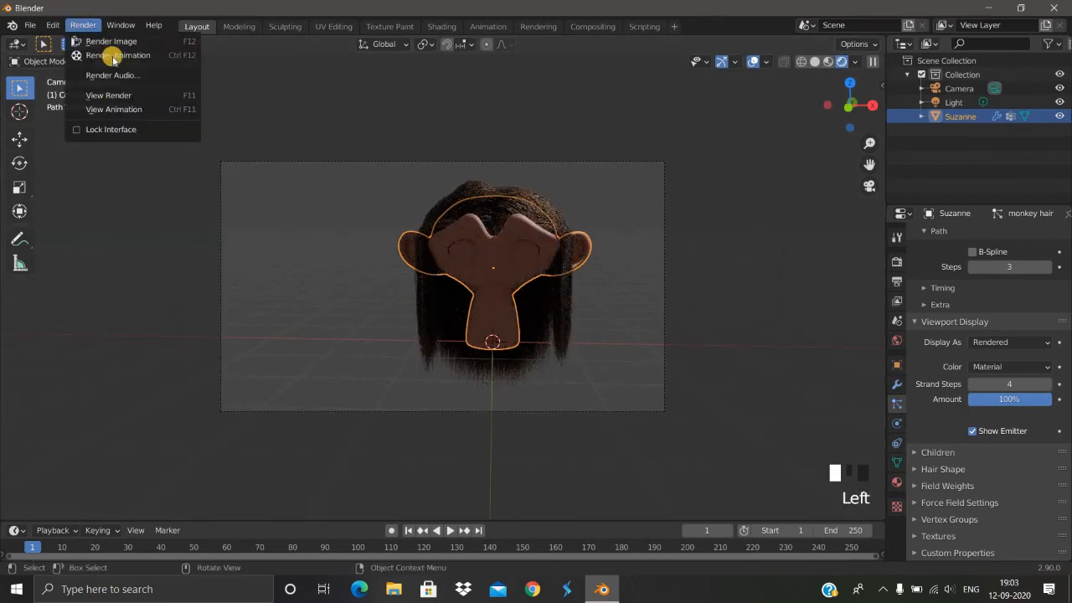
click(108, 41)
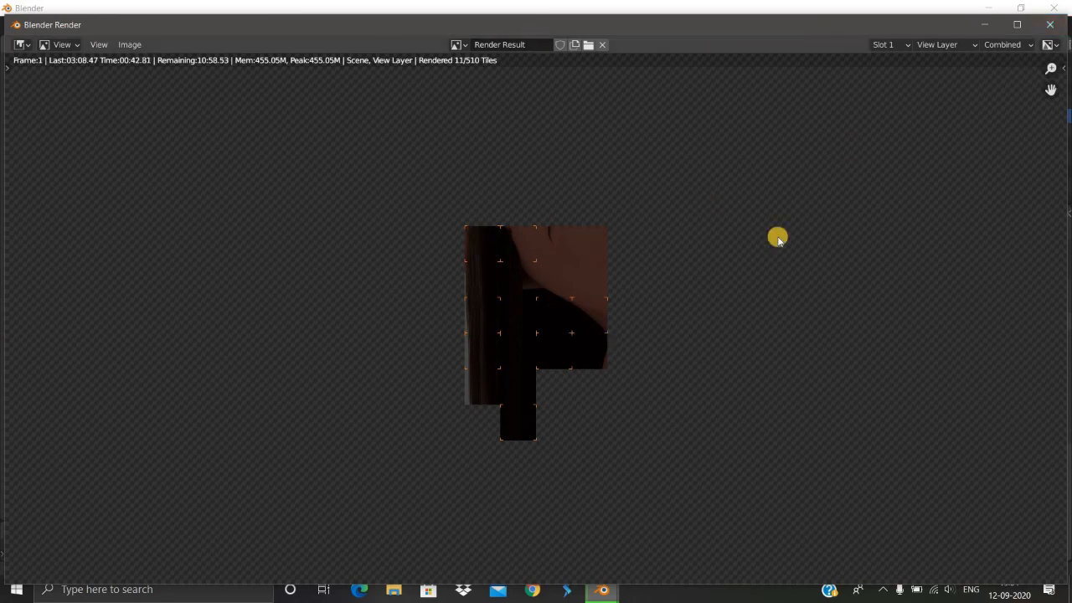
click(1046, 27)
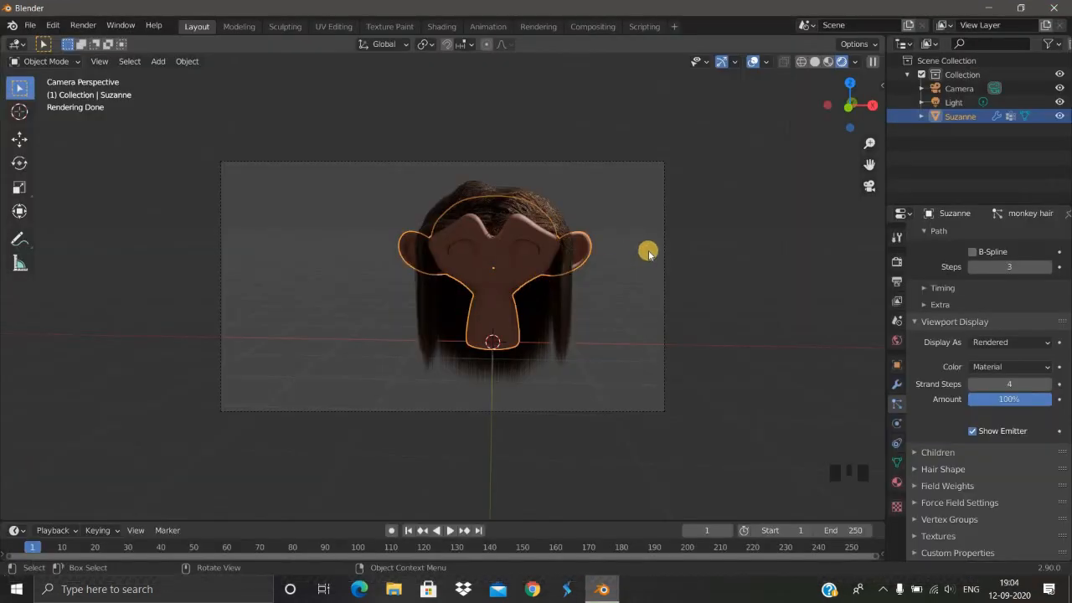
Examine the rendered hair from the side of the monkey head in the viewport
scroll(682, 246, down, 1)
scroll(629, 273, down, 1)
middle_drag(630, 273, 399, 219)
scroll(369, 270, up, 3)
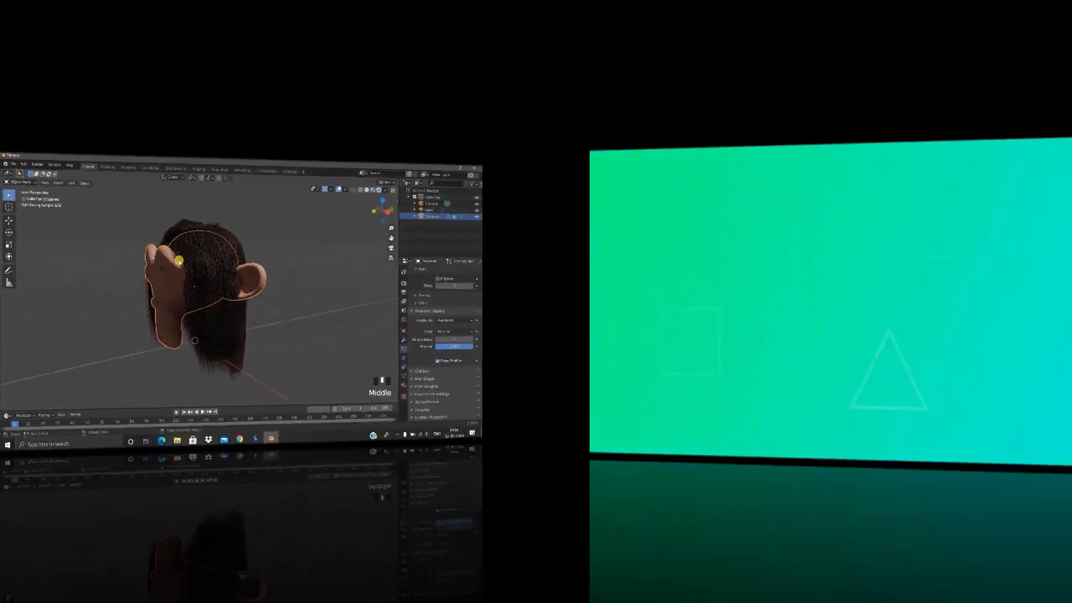